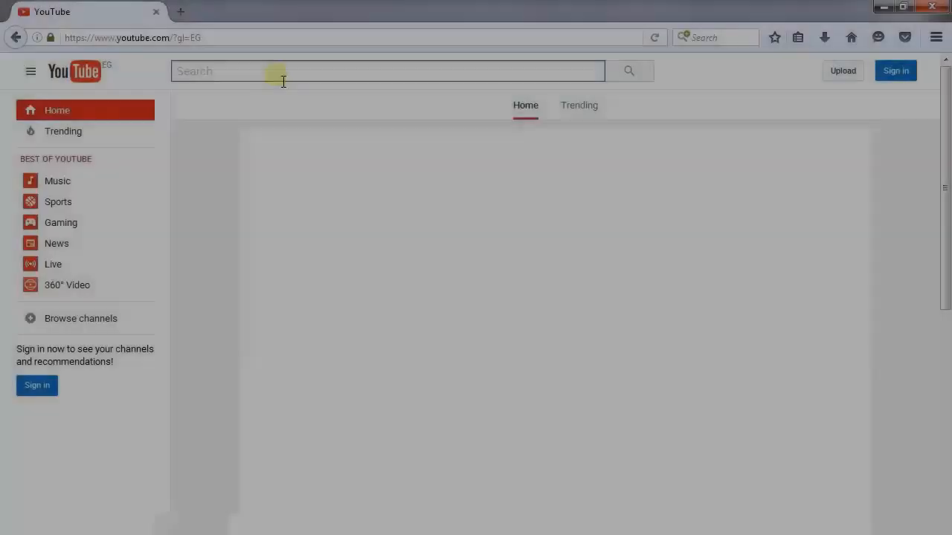
Search YouTube for "yousif photoshop tutorials"
{"action": "type", "text": "yousif"}
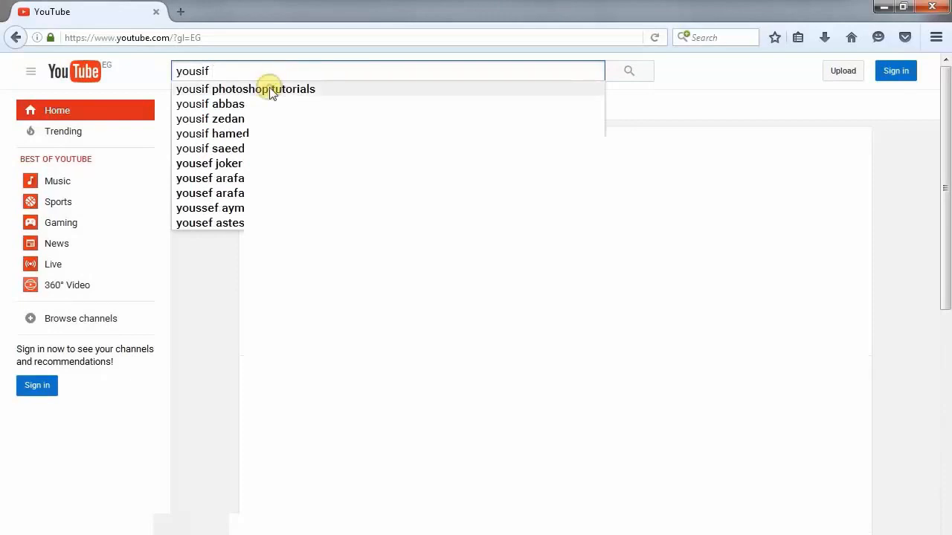
{"action": "left_click", "coordinate": [270, 89]}
{"action": "left_click", "coordinate": [294, 264]}
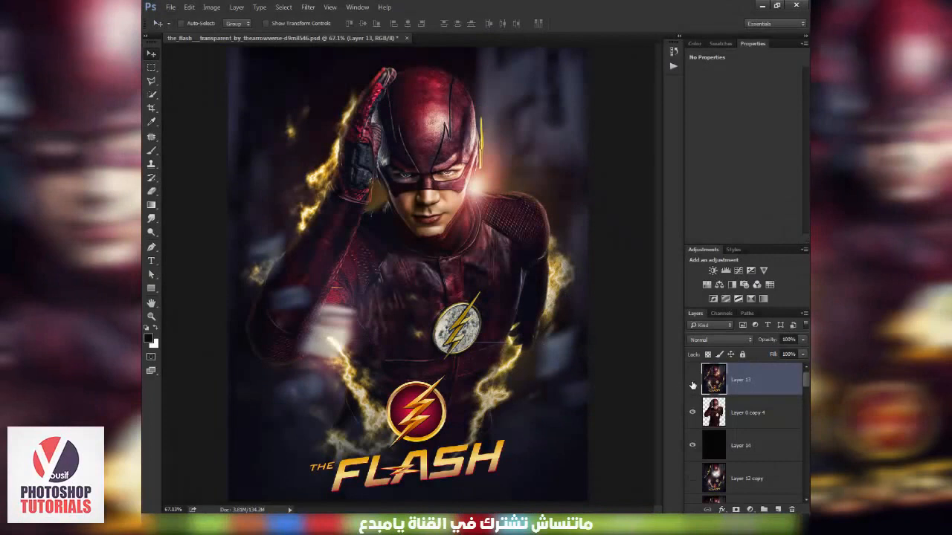
Toggle the visibility of Layer 13 to compare the original character cut-out with the finished Flash poster
{"action": "left_click", "coordinate": [692, 385]}
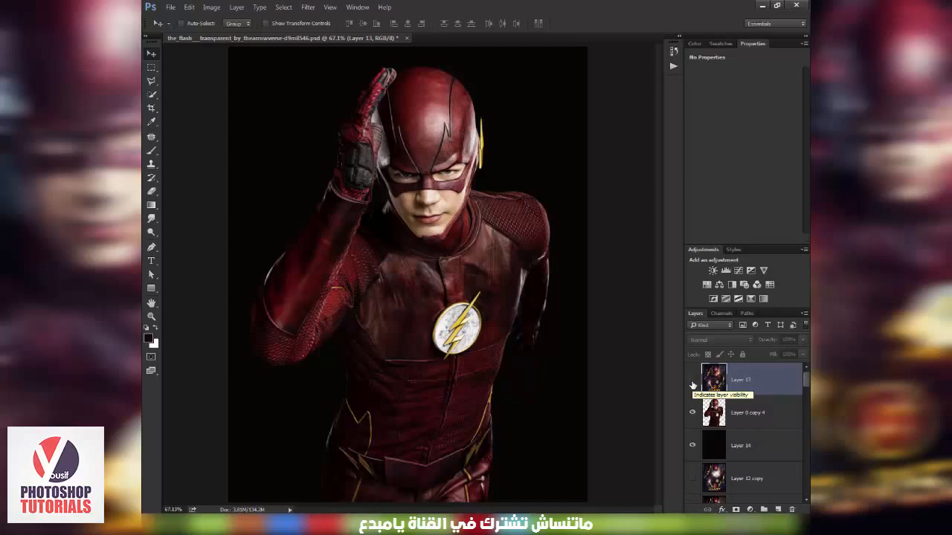
{"action": "left_click", "coordinate": [692, 385]}
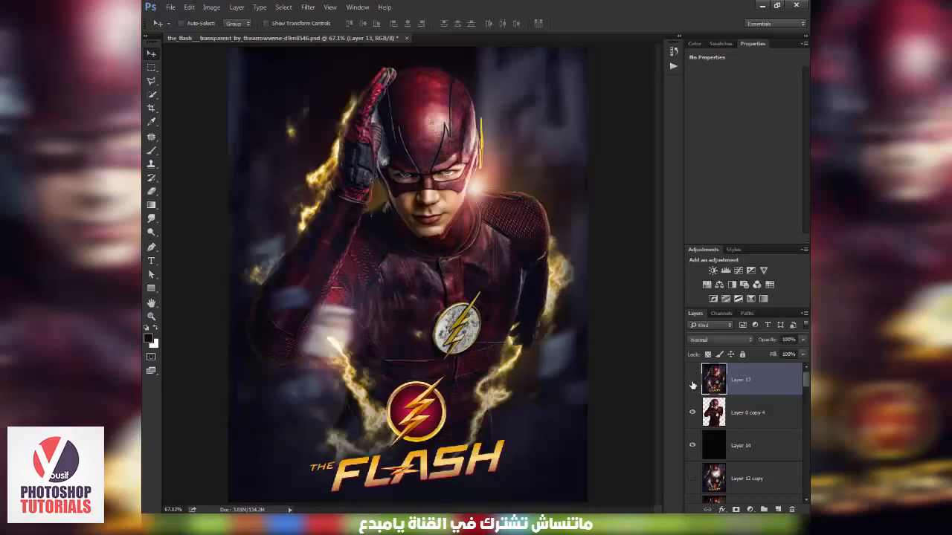
{"action": "left_click", "coordinate": [692, 385]}
{"action": "left_click", "coordinate": [692, 384]}
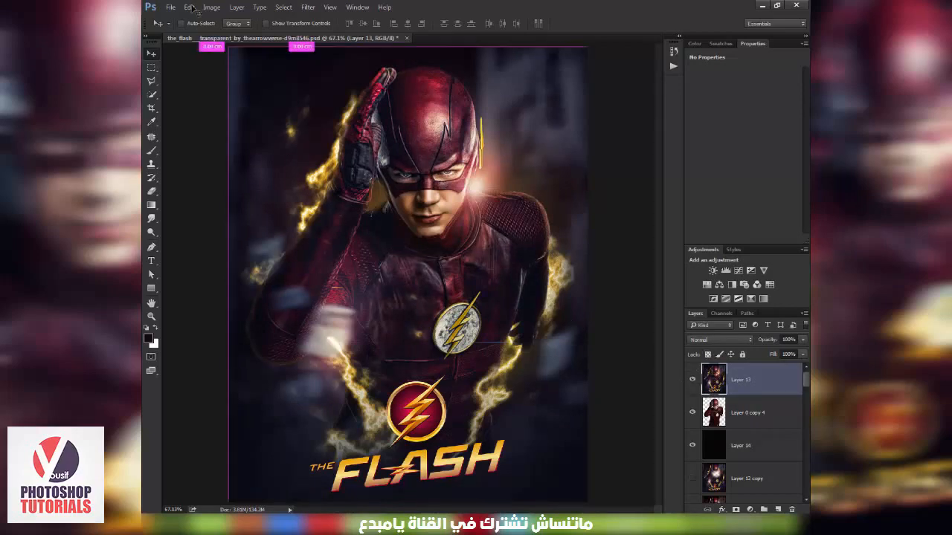
Check the finished poster's pixel dimensions and resolution in the Image Size settings
{"action": "left_click", "coordinate": [215, 9]}
{"action": "left_click", "coordinate": [254, 82]}
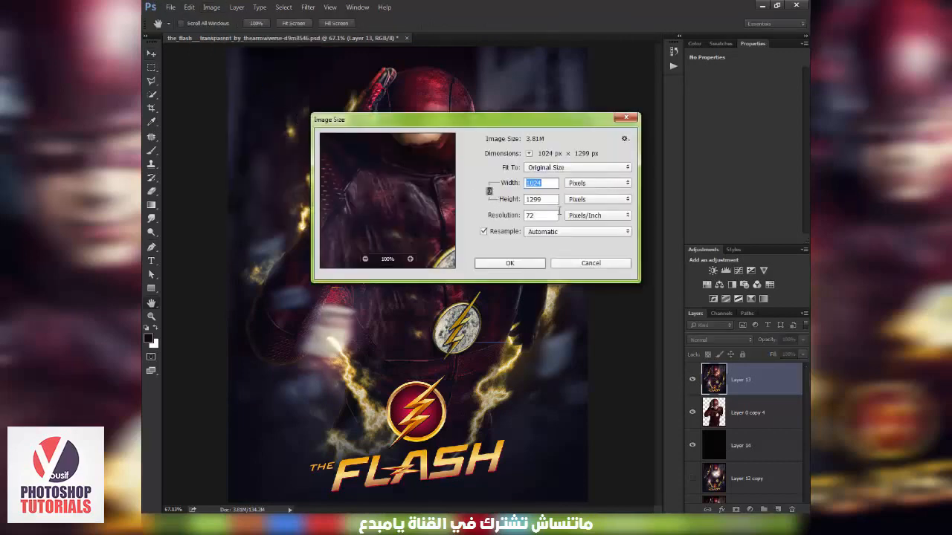
{"action": "left_click", "coordinate": [534, 263]}
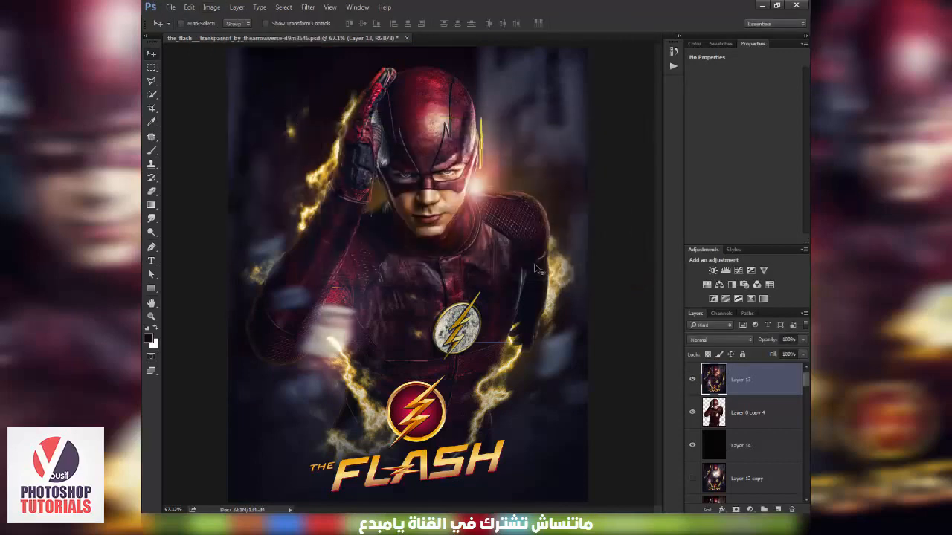
Create a new document 1024 pixels wide and 1300 pixels high with a white background
{"action": "key", "text": "ctrl+n"}
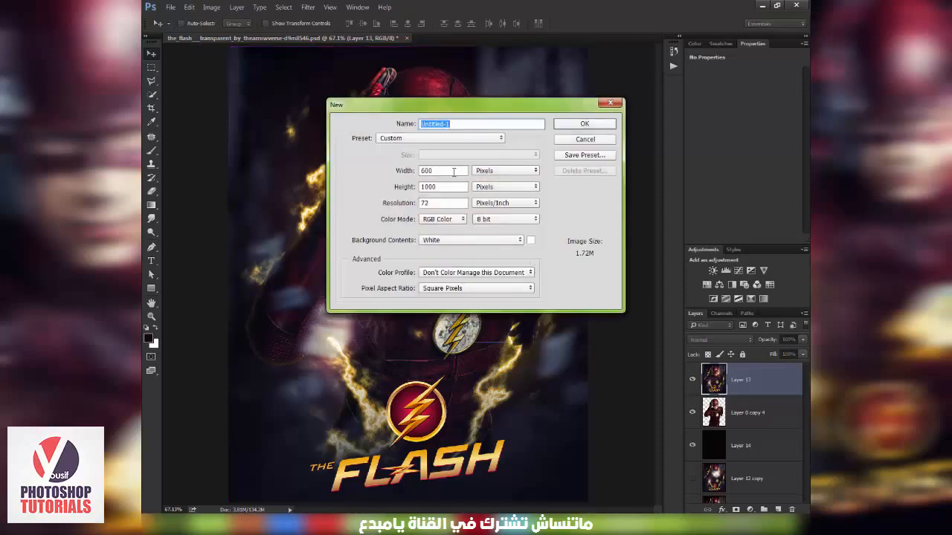
{"action": "left_click", "coordinate": [453, 172]}
{"action": "type", "text": "10"}
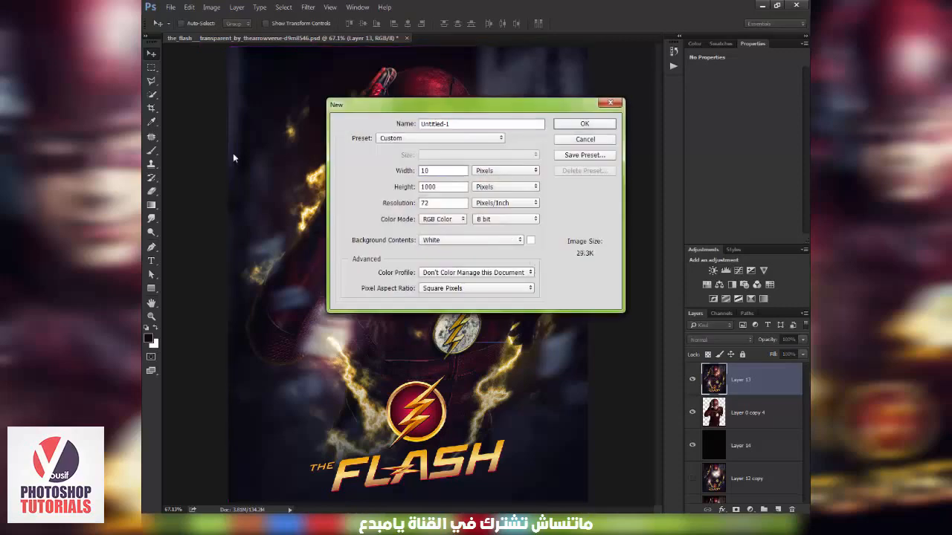
{"action": "type", "text": "24"}
{"action": "key", "text": "Tab"}
{"action": "type", "text": "1300"}
{"action": "key", "text": "Return"}
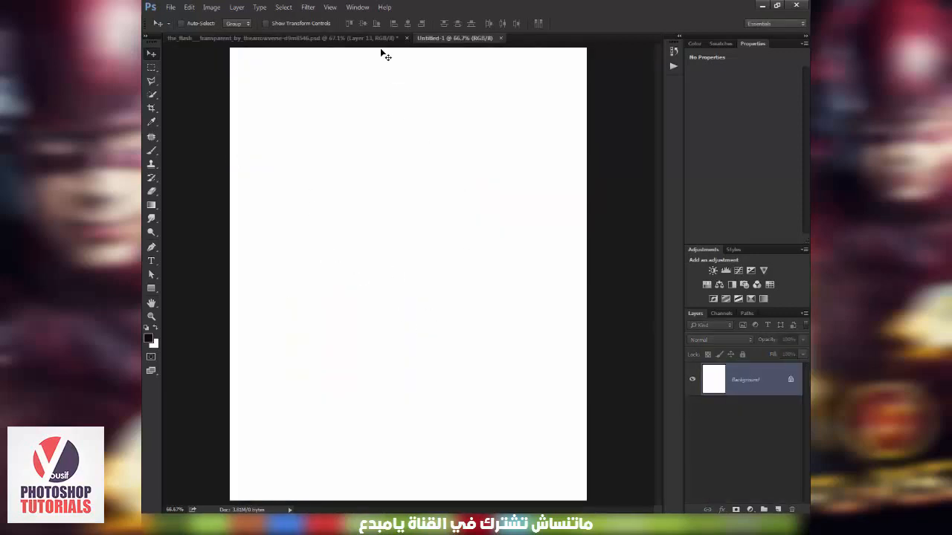
Copy Layer 0 copy 4 from the Flash poster document into the new document and convert it for smart filters
{"action": "left_click", "coordinate": [376, 38]}
{"action": "left_click", "coordinate": [759, 424]}
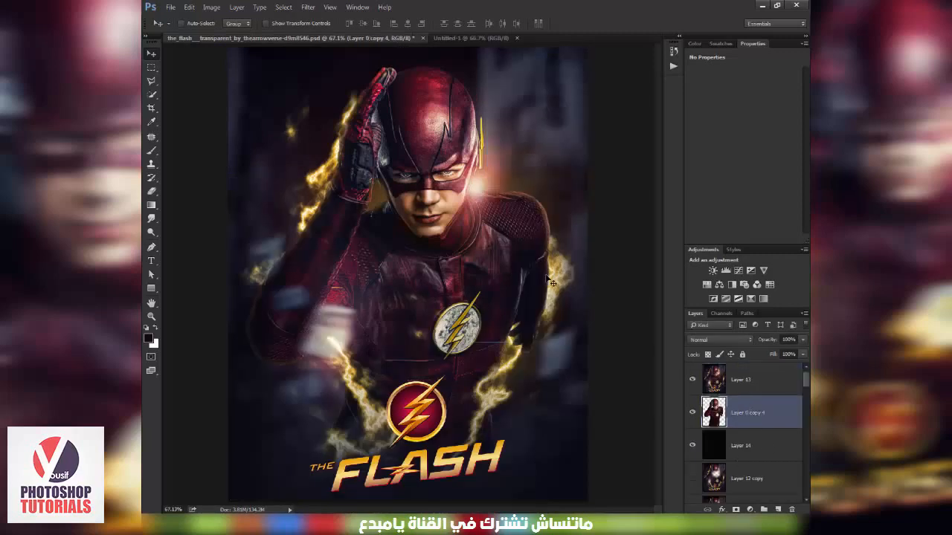
{"action": "left_click_drag", "start_coordinate": [549, 278], "coordinate": [540, 299]}
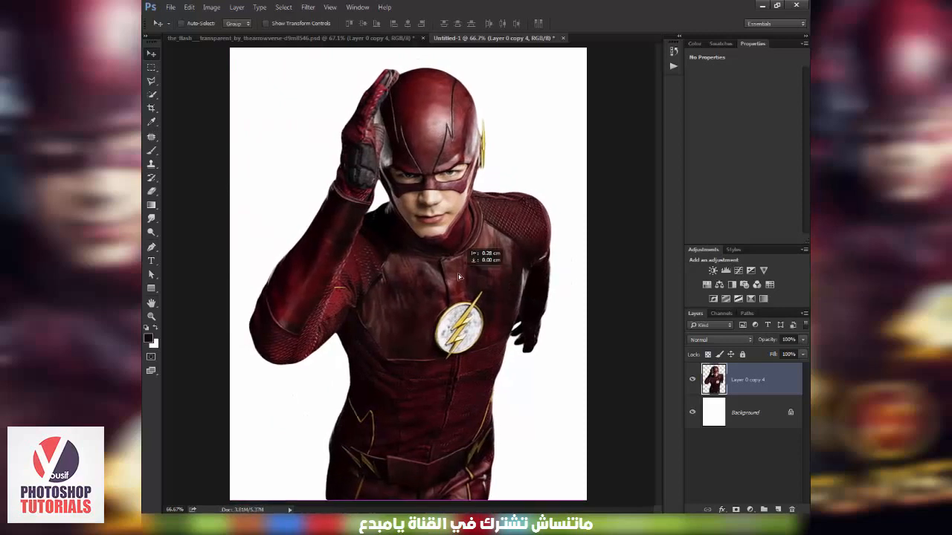
{"action": "left_click", "coordinate": [309, 8]}
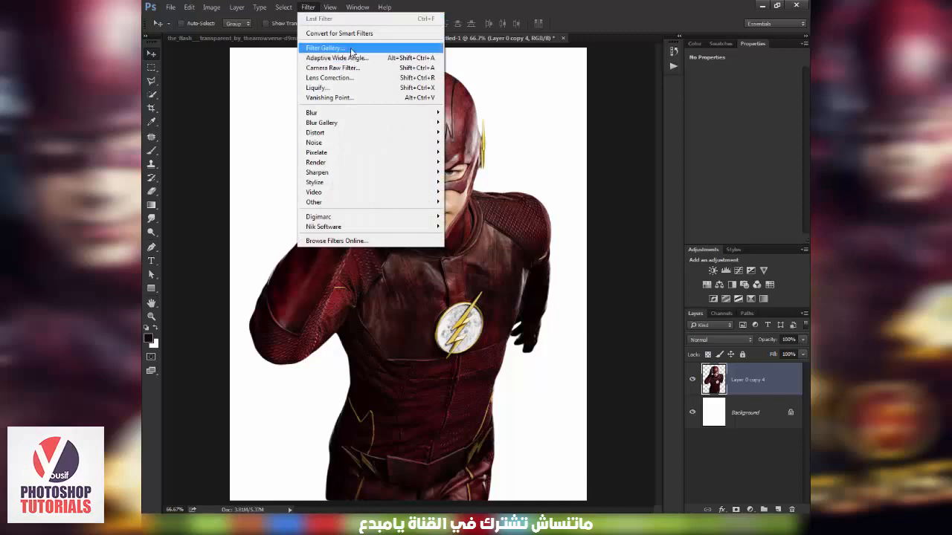
{"action": "left_click", "coordinate": [349, 34]}
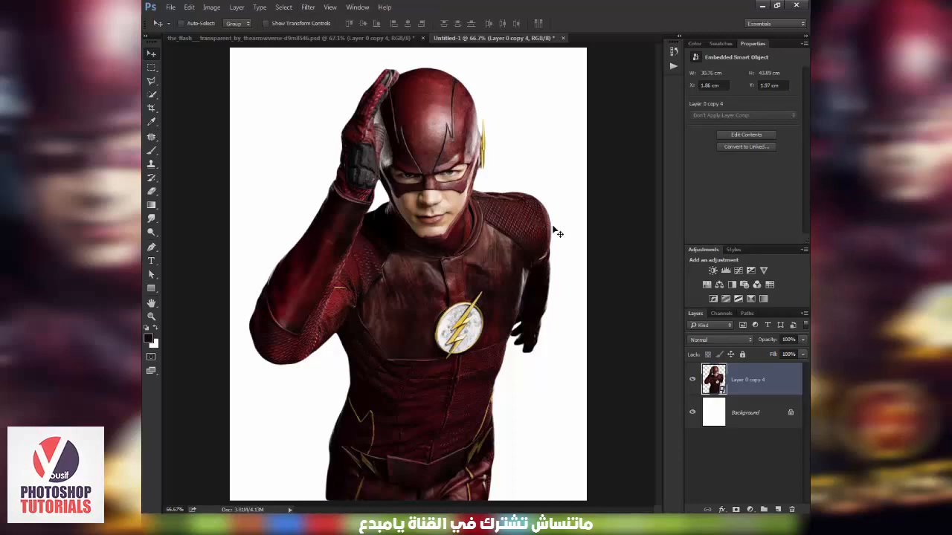
Fill the Background layer with black using the Paint Bucket tool
{"action": "left_click", "coordinate": [764, 421]}
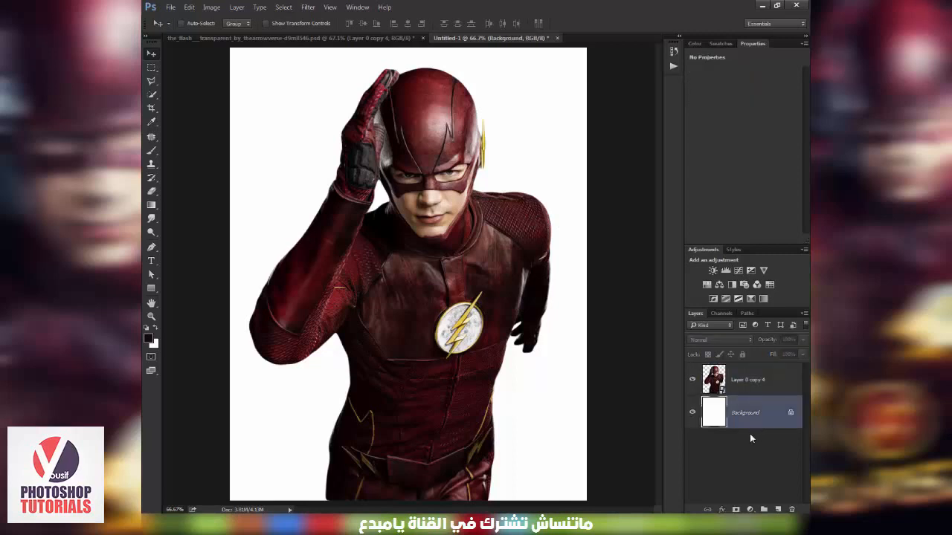
{"action": "left_click", "coordinate": [152, 206]}
{"action": "left_click", "coordinate": [180, 217]}
{"action": "left_click", "coordinate": [152, 205]}
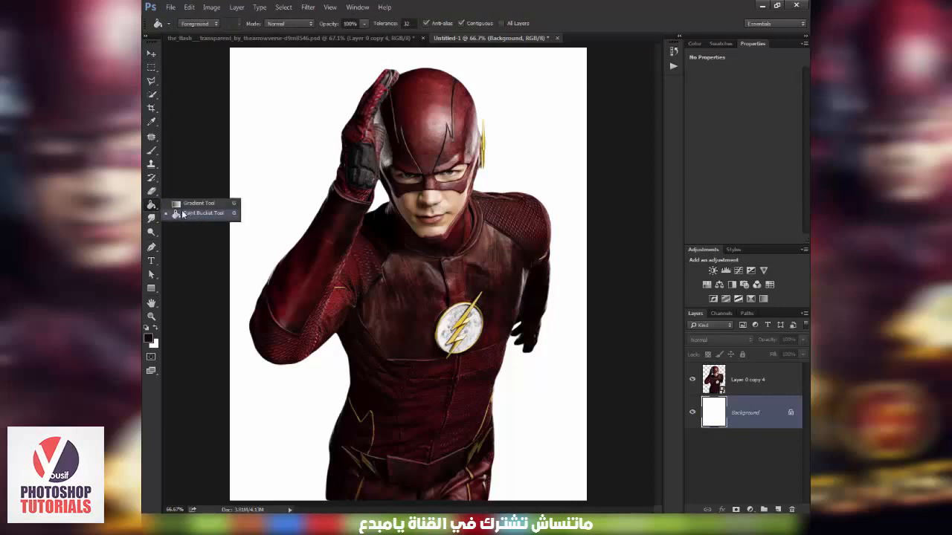
{"action": "left_click", "coordinate": [182, 214]}
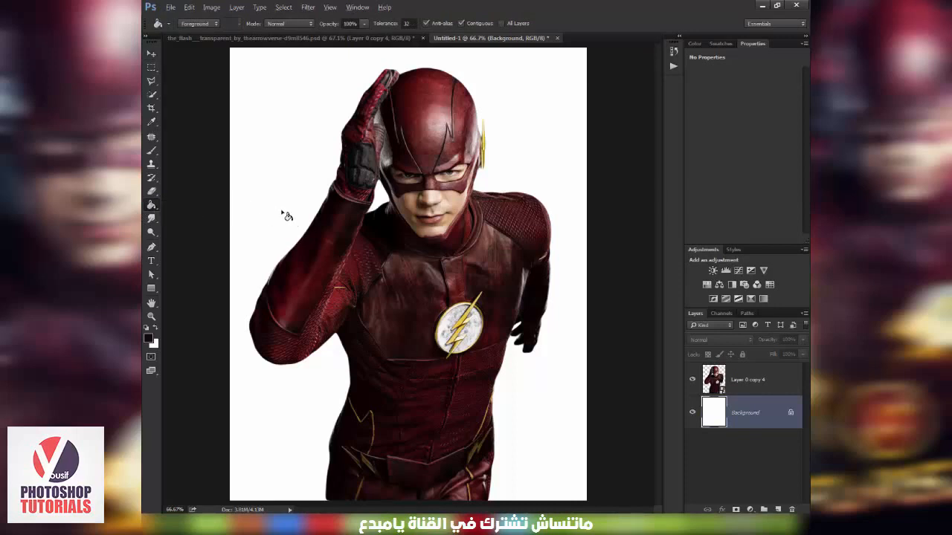
{"action": "left_click", "coordinate": [287, 216]}
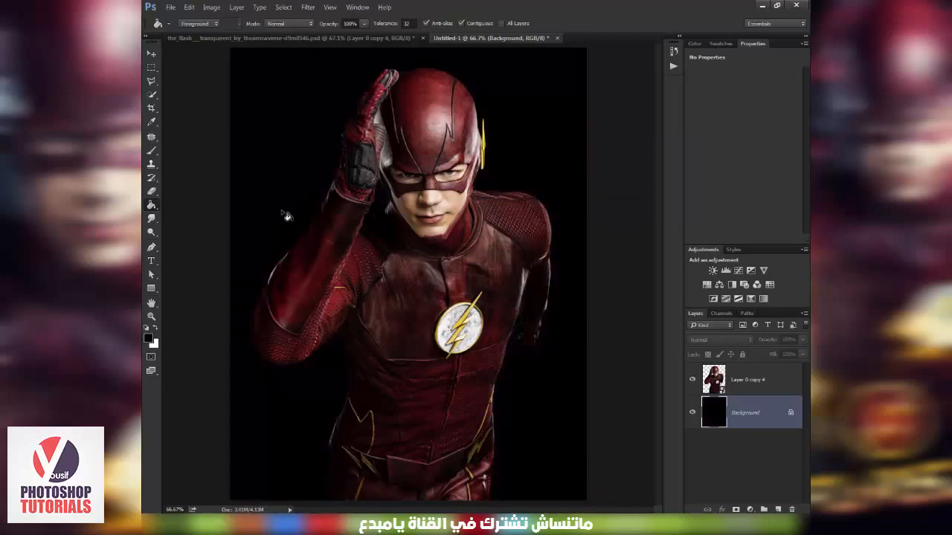
Duplicate the character layer and open the Camera Raw Filter on the copy
{"action": "key", "text": "v"}
{"action": "left_click_drag", "start_coordinate": [771, 386], "coordinate": [778, 509]}
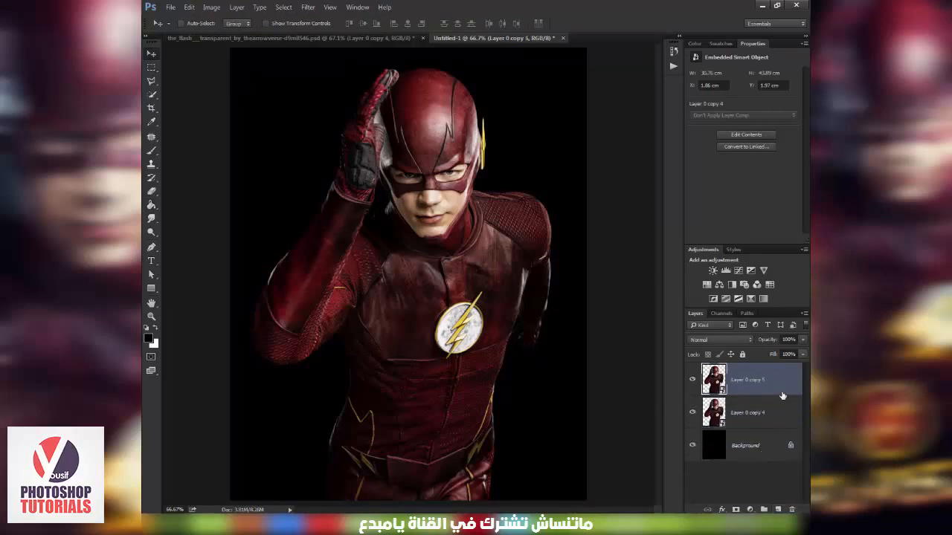
{"action": "left_click", "coordinate": [308, 7]}
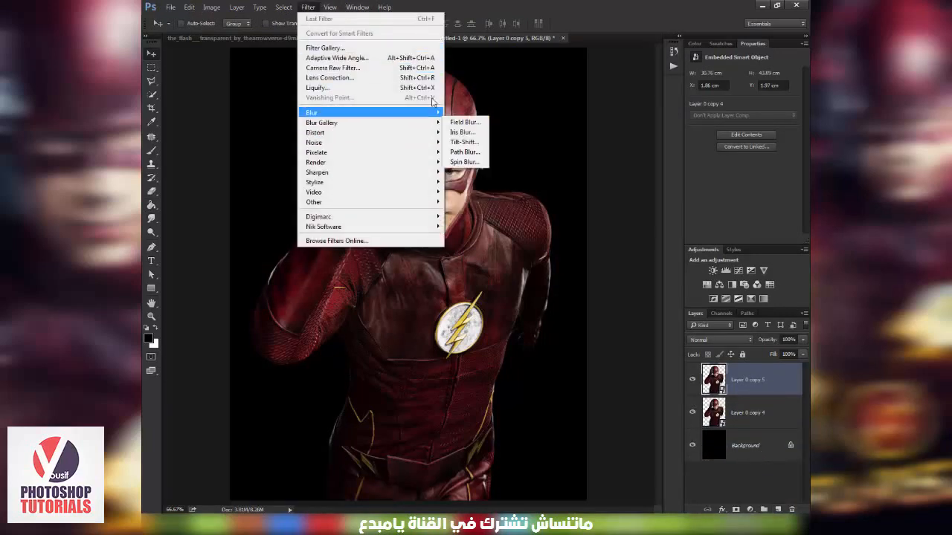
{"action": "left_click", "coordinate": [371, 69]}
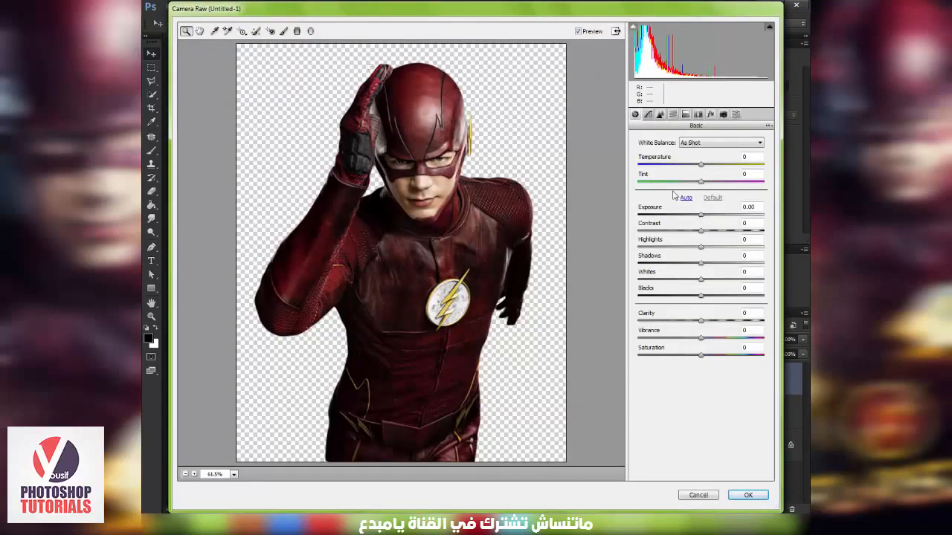
Set the Camera Raw basics to Highlights +19, Shadows +72, Whites -48 and Blacks +48, and raise Clarity moderately
{"action": "left_click_drag", "start_coordinate": [701, 246], "coordinate": [725, 253]}
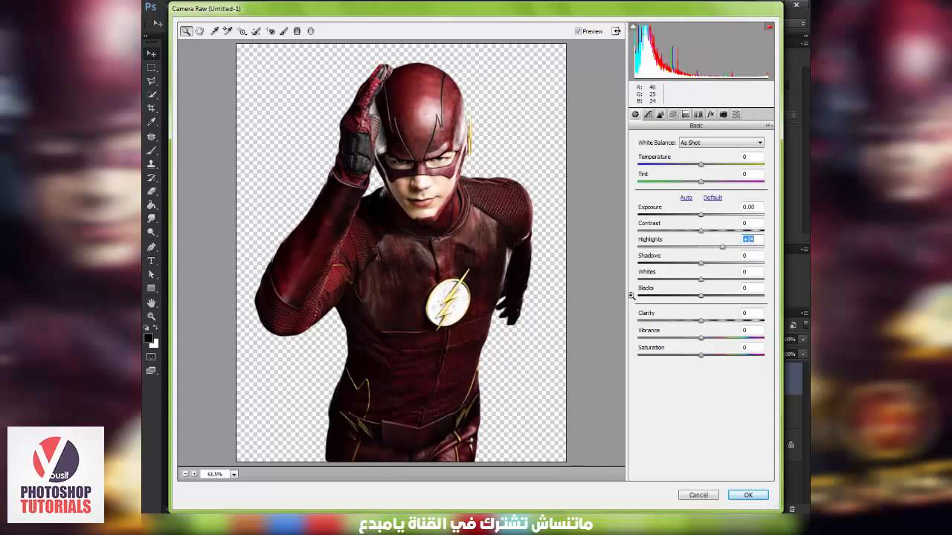
{"action": "left_click_drag", "start_coordinate": [700, 266], "coordinate": [712, 249]}
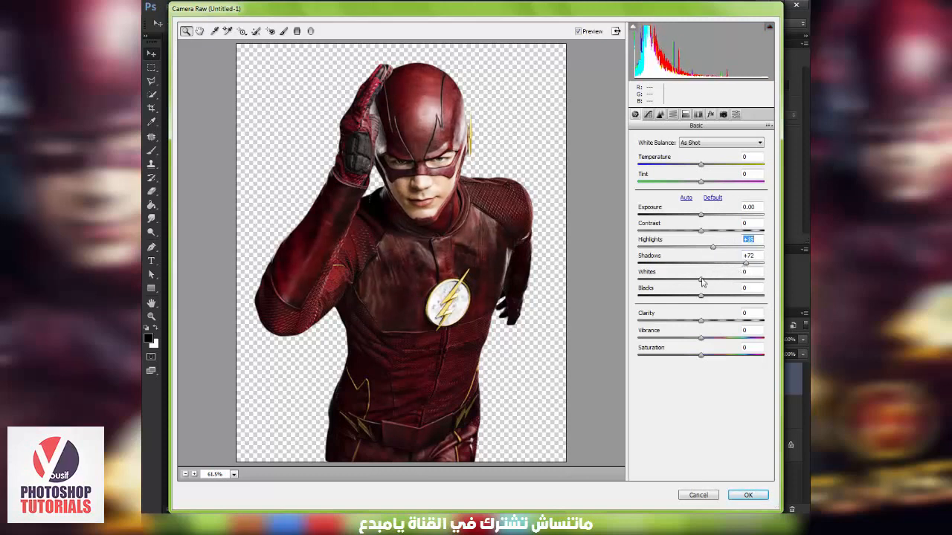
{"action": "left_click_drag", "start_coordinate": [702, 281], "coordinate": [734, 299]}
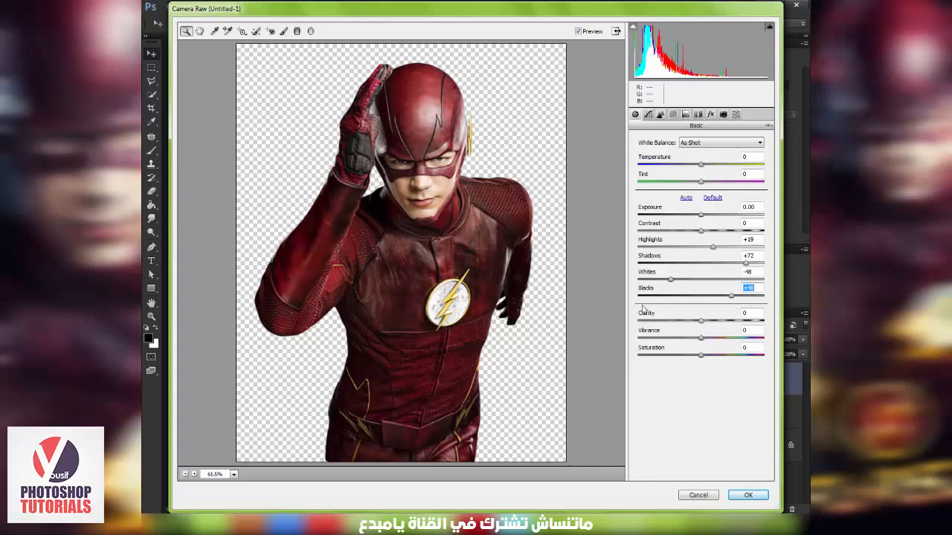
{"action": "left_click_drag", "start_coordinate": [699, 320], "coordinate": [721, 322]}
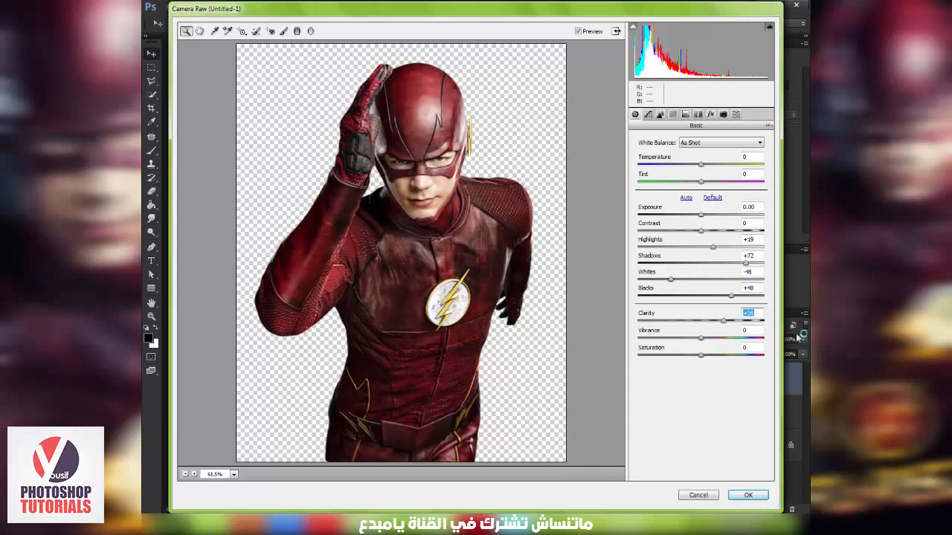
Raise the sharpening amount in the Camera Raw detail settings and apply the filter
{"action": "left_click", "coordinate": [660, 114]}
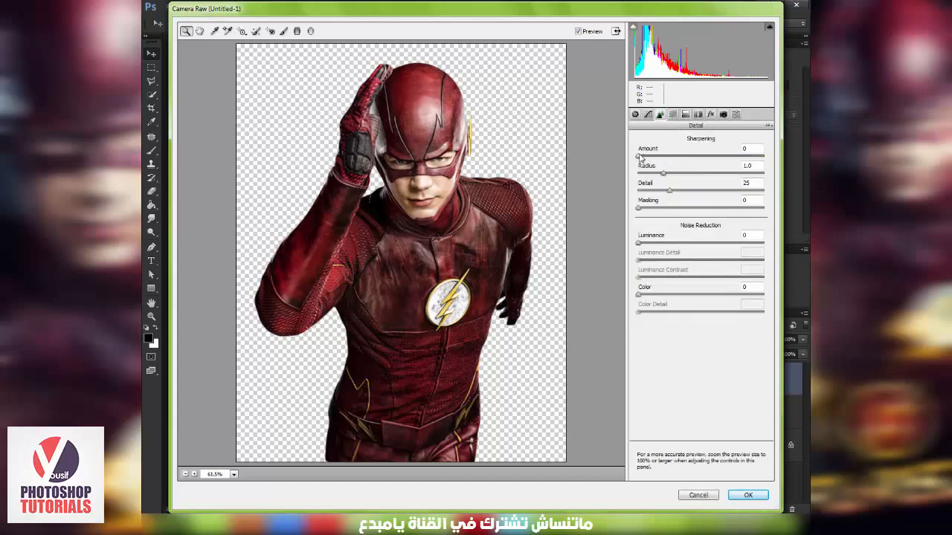
{"action": "left_click_drag", "start_coordinate": [644, 158], "coordinate": [682, 157]}
{"action": "left_click", "coordinate": [748, 495]}
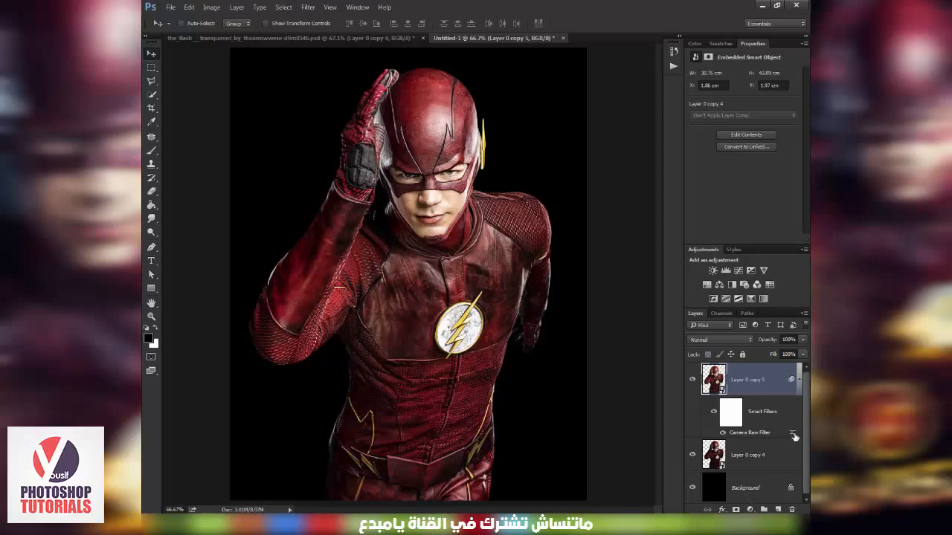
Duplicate the filtered character layer and collapse the smart filter lists of both filtered layers
{"action": "key", "text": "ctrl+j"}
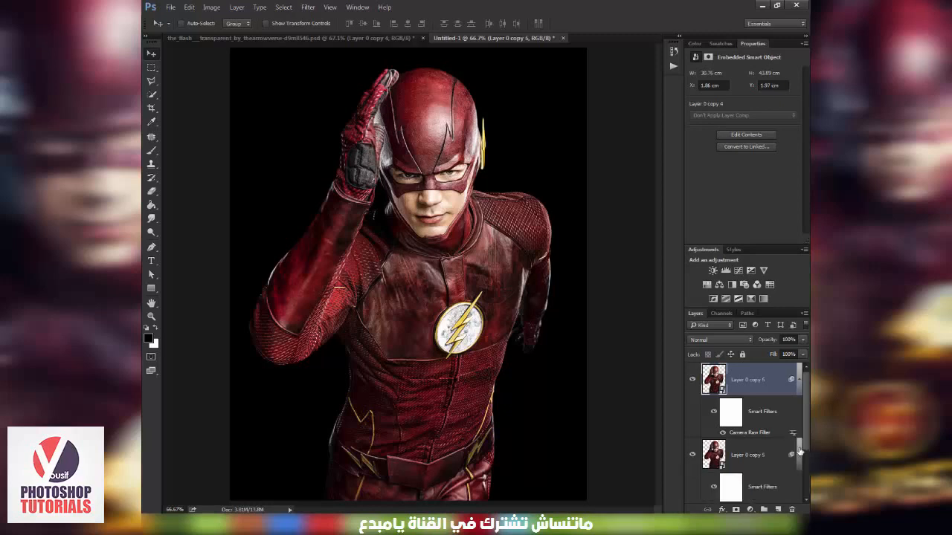
{"action": "left_click", "coordinate": [799, 454]}
{"action": "left_click", "coordinate": [799, 379]}
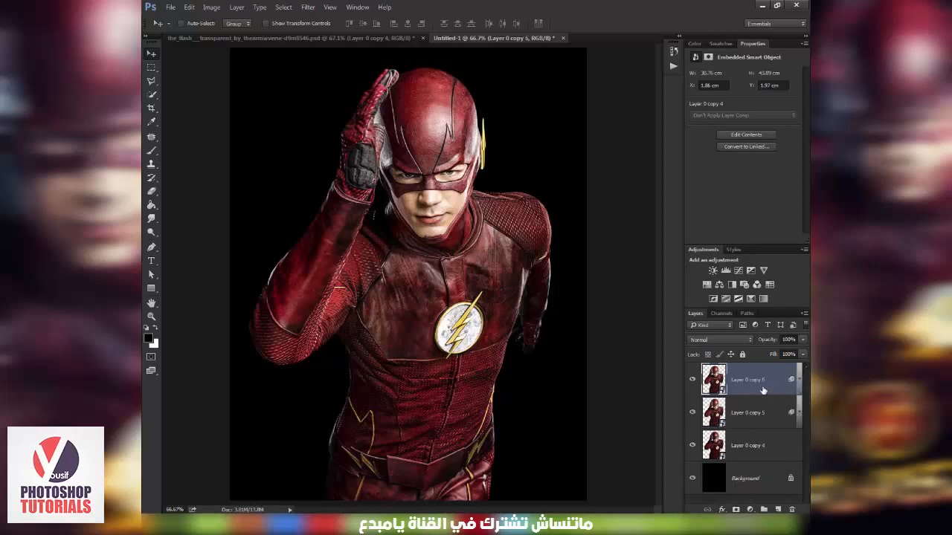
Choose the Smudge tool at 35% strength and rasterize the topmost character layer for retouching the face
{"action": "key", "text": "z"}
{"action": "left_click", "coordinate": [414, 189]}
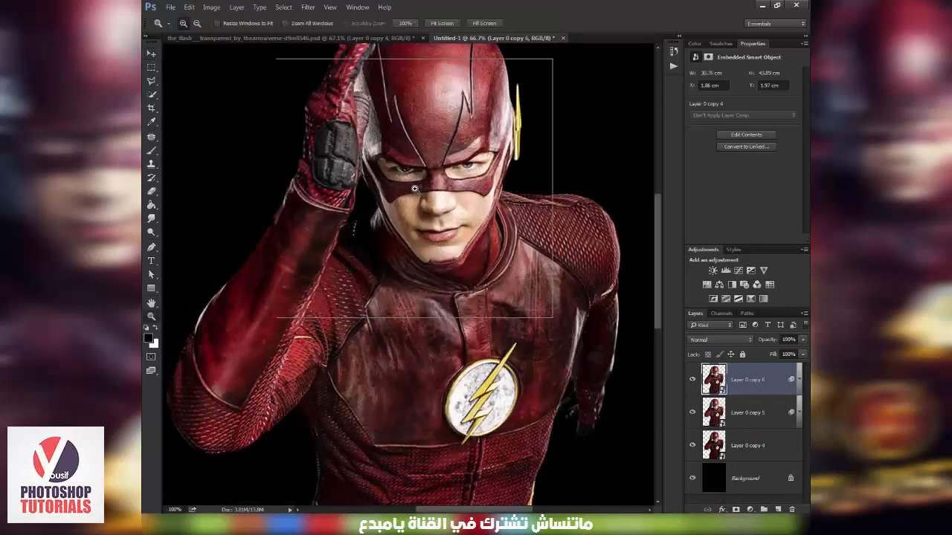
{"action": "left_click", "coordinate": [414, 189]}
{"action": "left_click_drag", "start_coordinate": [415, 189], "coordinate": [407, 260]}
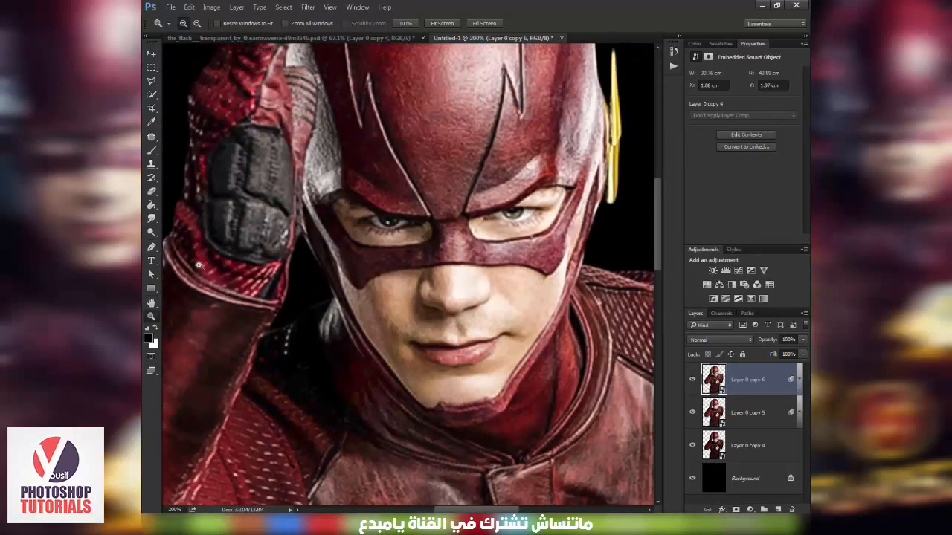
{"action": "left_click", "coordinate": [366, 36]}
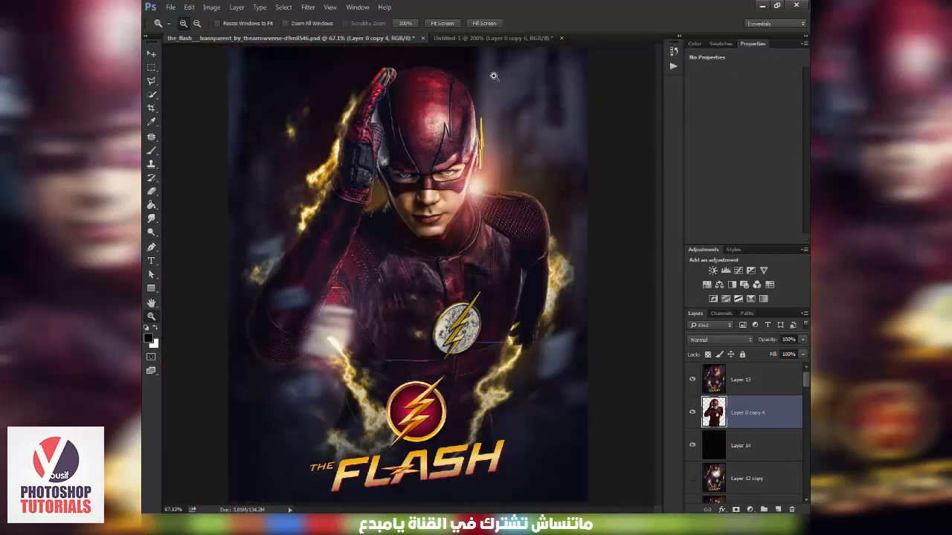
{"action": "left_click", "coordinate": [490, 38]}
{"action": "left_click", "coordinate": [152, 218]}
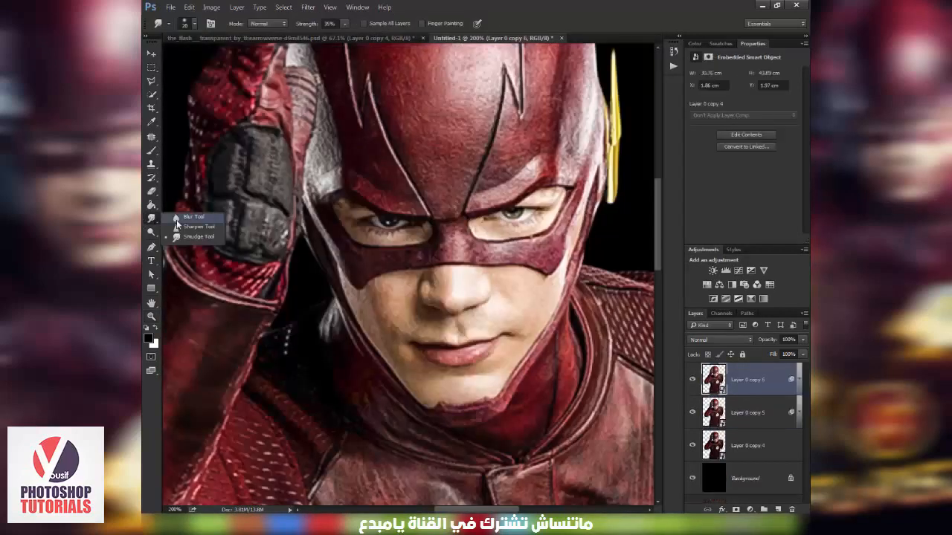
{"action": "left_click", "coordinate": [192, 237]}
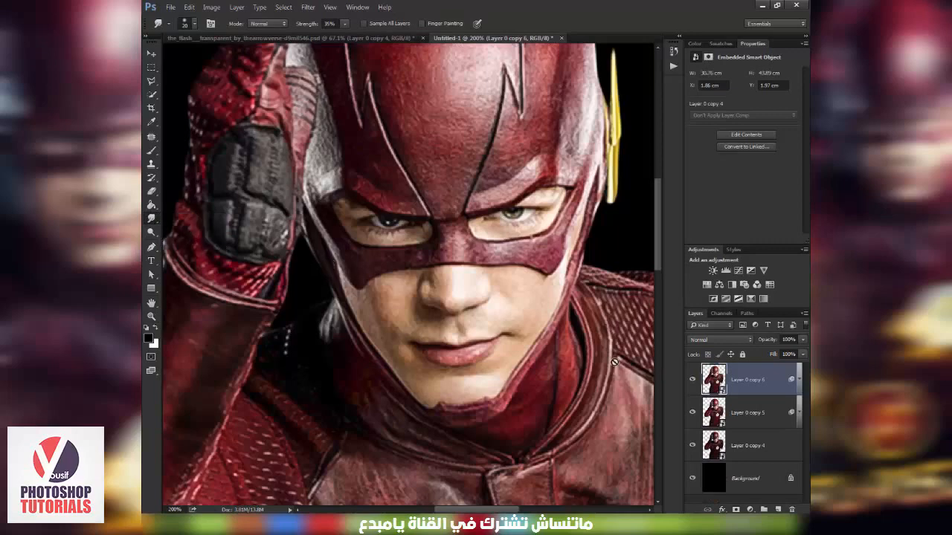
{"action": "left_click", "coordinate": [519, 312]}
{"action": "left_click", "coordinate": [468, 207]}
{"action": "key", "text": "ctrl+plus"}
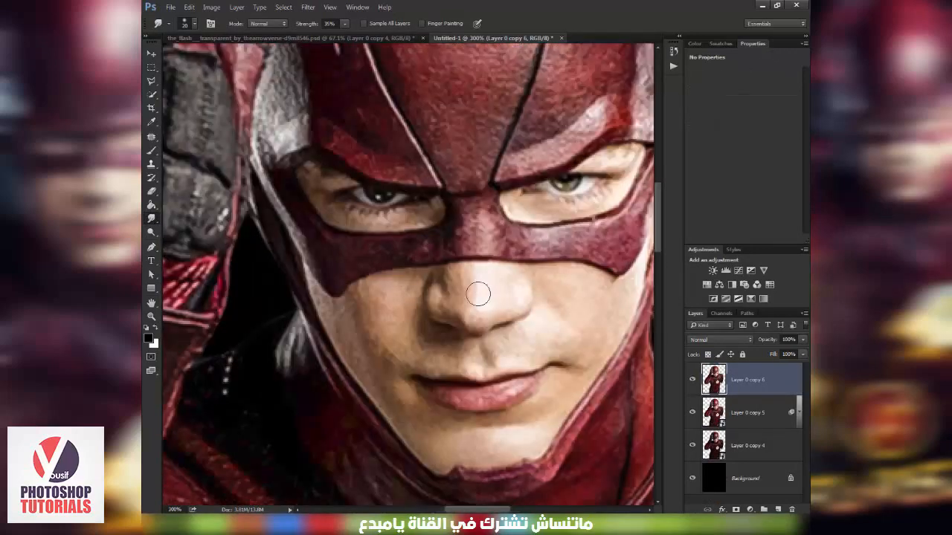
Set the Smudge tool's strength to 26% for retouching the face
{"action": "left_click", "coordinate": [307, 26]}
{"action": "key", "text": "p"}
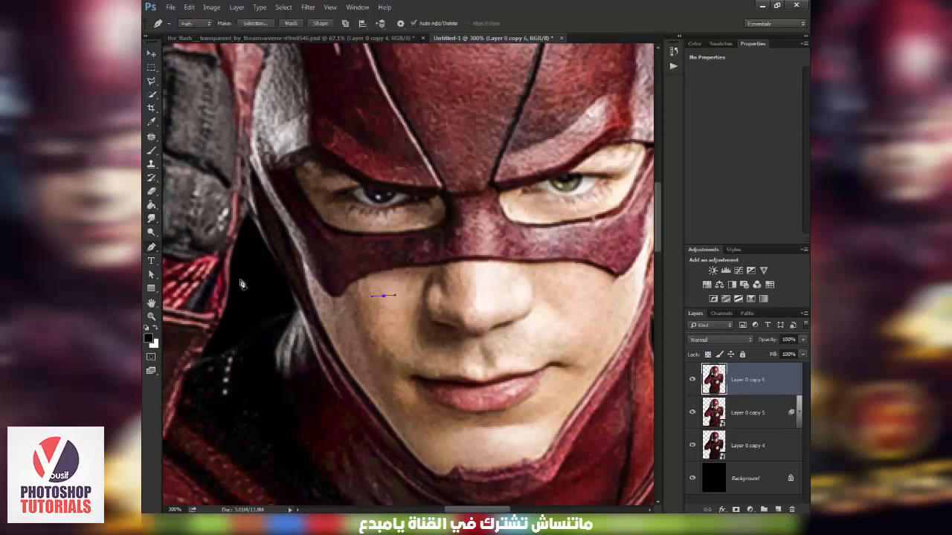
{"action": "left_click", "coordinate": [152, 220]}
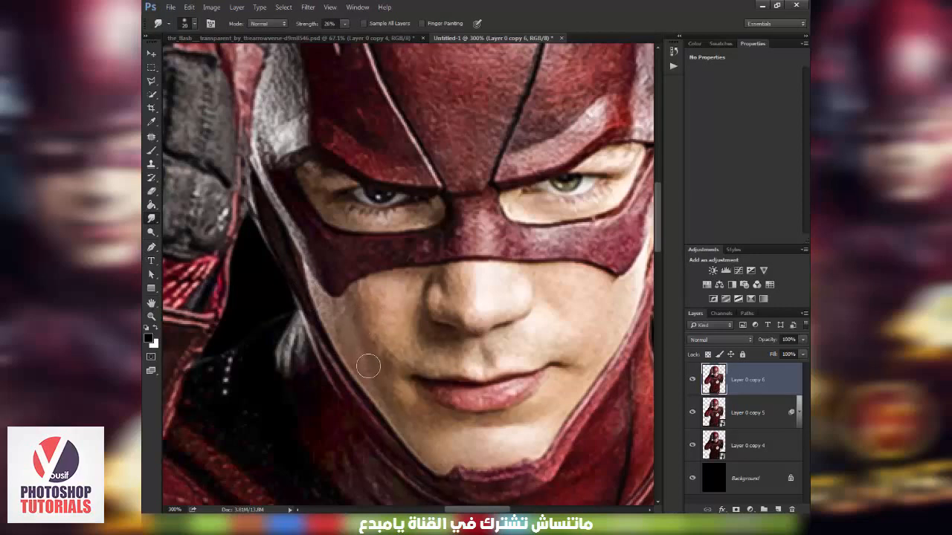
Smudge the skin along the outer edge of the image-left cheek, from the jaw up to the mask
{"action": "key", "text": "bracketright"}
{"action": "mouse_move", "coordinate": [382, 378]}
{"action": "left_mouse_down"}
{"action": "mouse_move", "coordinate": [404, 425]}
{"action": "mouse_move", "coordinate": [402, 415]}
{"action": "mouse_move", "coordinate": [446, 457]}
{"action": "mouse_move", "coordinate": [368, 381]}
{"action": "mouse_move", "coordinate": [333, 312]}
{"action": "left_mouse_up"}
{"action": "key", "text": "bracketleft"}
{"action": "key", "text": "bracketleft"}
{"action": "key", "text": "bracketleft"}
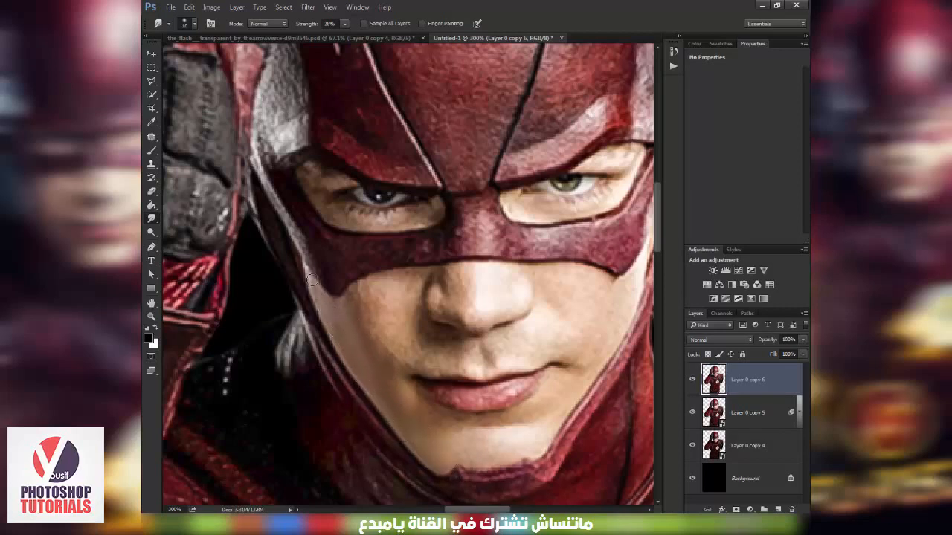
Smooth the rest of the image-left cheek and jaw with the Smudge tool, varying the brush size
{"action": "key", "text": "bracketright"}
{"action": "key", "text": "bracketright"}
{"action": "key", "text": "bracketright"}
{"action": "key", "text": "bracketleft"}
{"action": "key", "text": "bracketleft"}
{"action": "key", "text": "bracketleft"}
{"action": "key", "text": "bracketright"}
{"action": "key", "text": "bracketright"}
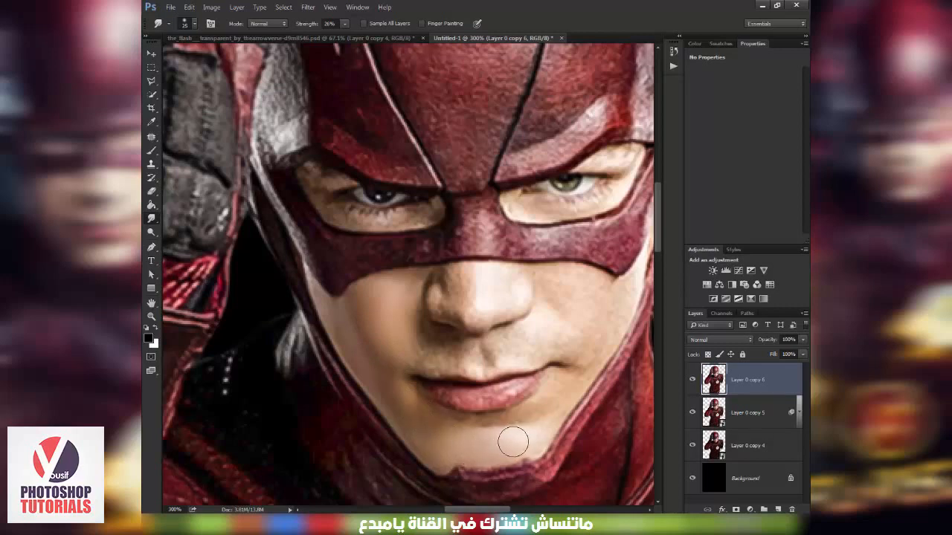
Smooth the chin and the image-right side of the jaw with the Smudge tool
{"action": "key", "text": "bracketleft"}
{"action": "key", "text": "bracketleft"}
{"action": "key", "text": "bracketright"}
{"action": "key", "text": "bracketright"}
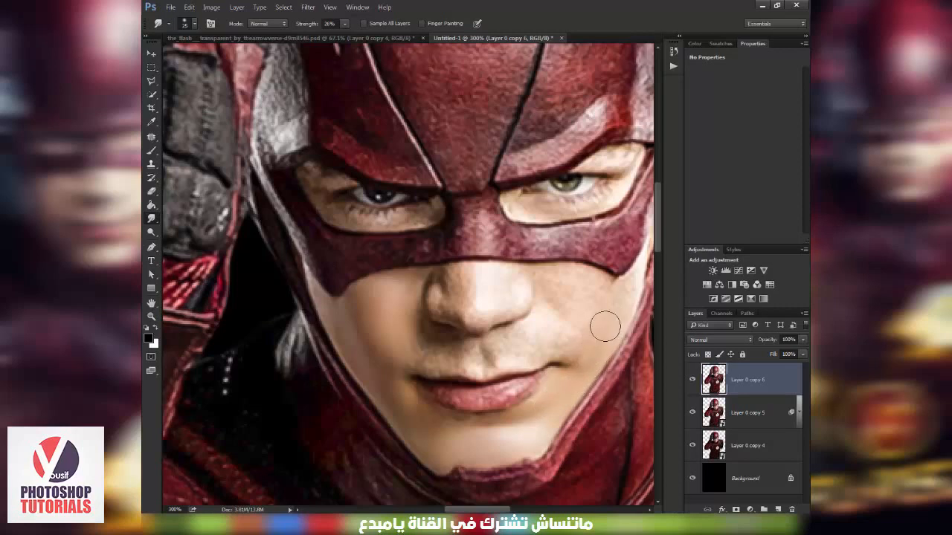
{"action": "key", "text": "bracketleft"}
{"action": "key", "text": "bracketleft"}
{"action": "left_click_drag", "start_coordinate": [616, 302], "coordinate": [556, 355]}
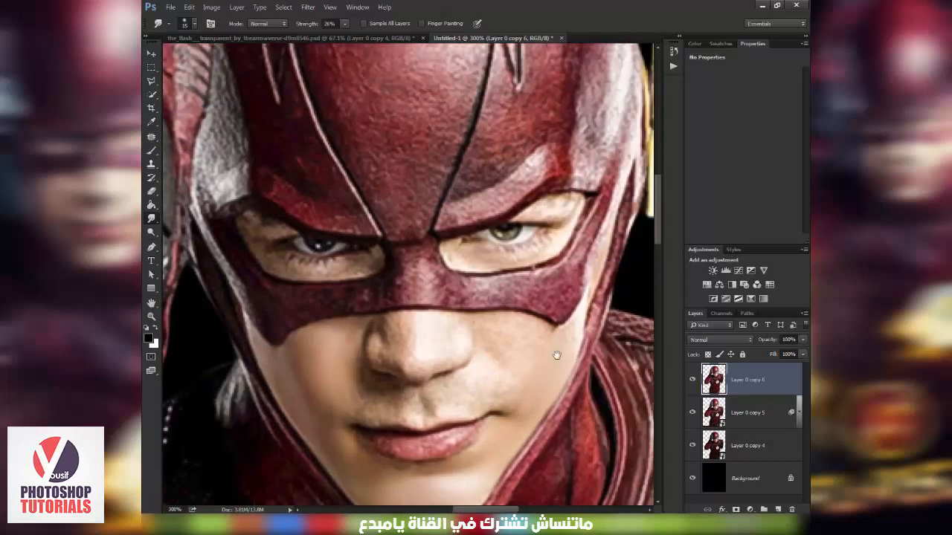
Smudge the image-right cheek below the mask and beside the nose until the skin texture is even
{"action": "key", "text": "bracketleft"}
{"action": "key", "text": "bracketright"}
{"action": "key", "text": "bracketright"}
{"action": "key", "text": "bracketright"}
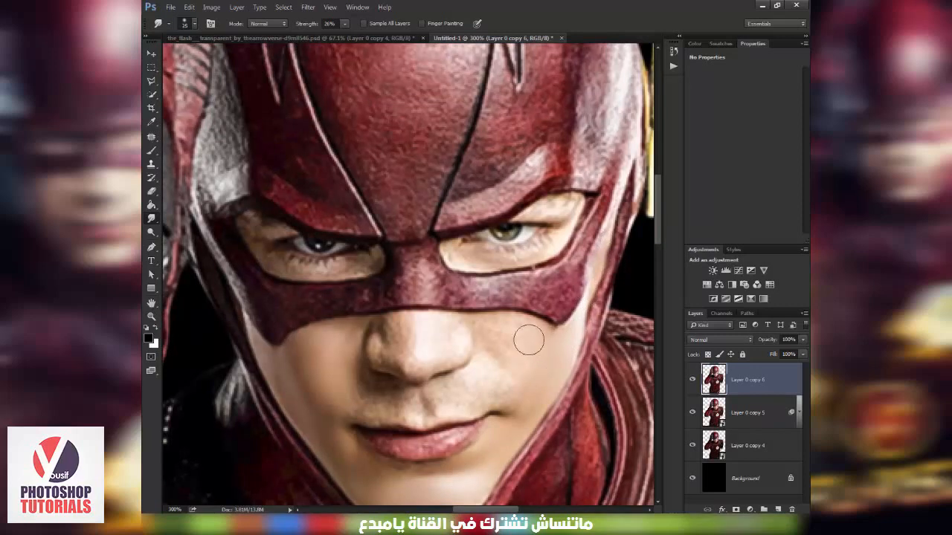
{"action": "key", "text": "bracketleft"}
{"action": "key", "text": "bracketleft"}
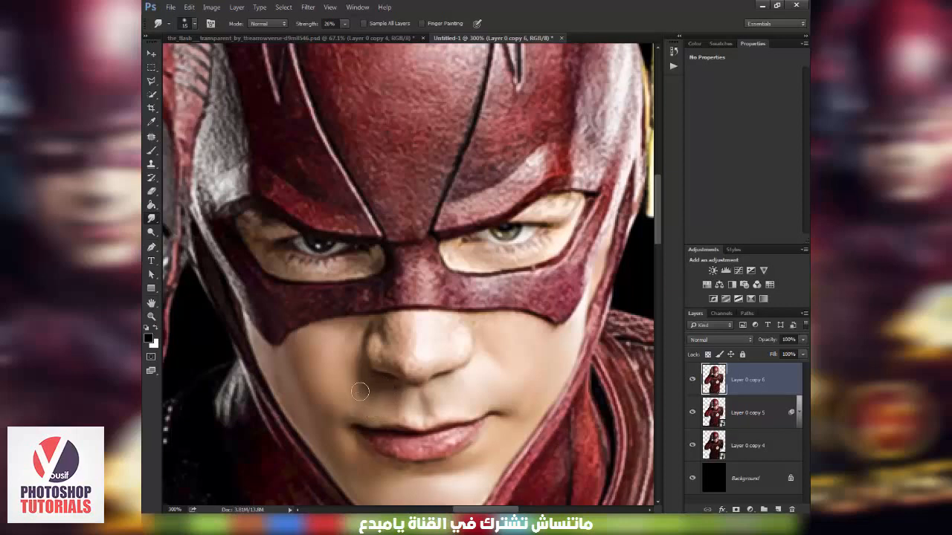
Smooth the skin around both eyes inside the mask openings with a 10 px Smudge brush
{"action": "key", "text": "bracketleft"}
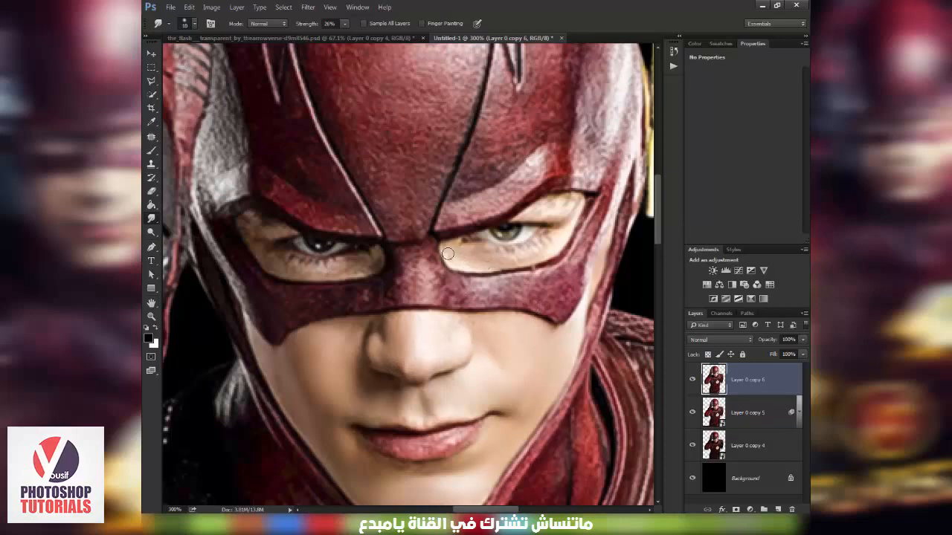
{"action": "mouse_move", "coordinate": [473, 260]}
{"action": "left_mouse_down"}
{"action": "mouse_move", "coordinate": [531, 267]}
{"action": "mouse_move", "coordinate": [571, 224]}
{"action": "mouse_move", "coordinate": [538, 209]}
{"action": "mouse_move", "coordinate": [558, 220]}
{"action": "left_mouse_up"}
{"action": "mouse_move", "coordinate": [367, 259]}
{"action": "left_mouse_down"}
{"action": "mouse_move", "coordinate": [379, 264]}
{"action": "mouse_move", "coordinate": [361, 269]}
{"action": "left_mouse_up"}
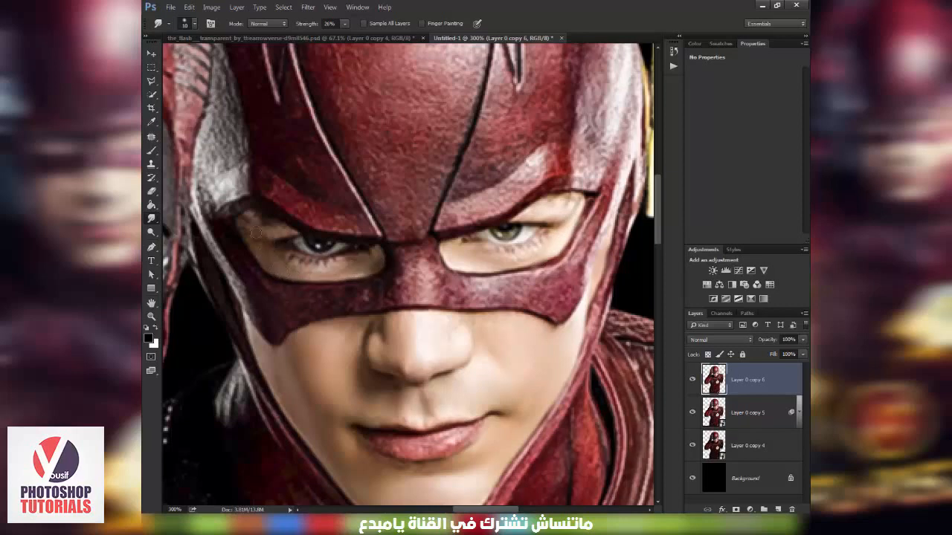
Smudge the skin above the mouth and the lips, adjusting the brush size to the details
{"action": "left_click_drag", "start_coordinate": [441, 386], "coordinate": [422, 338]}
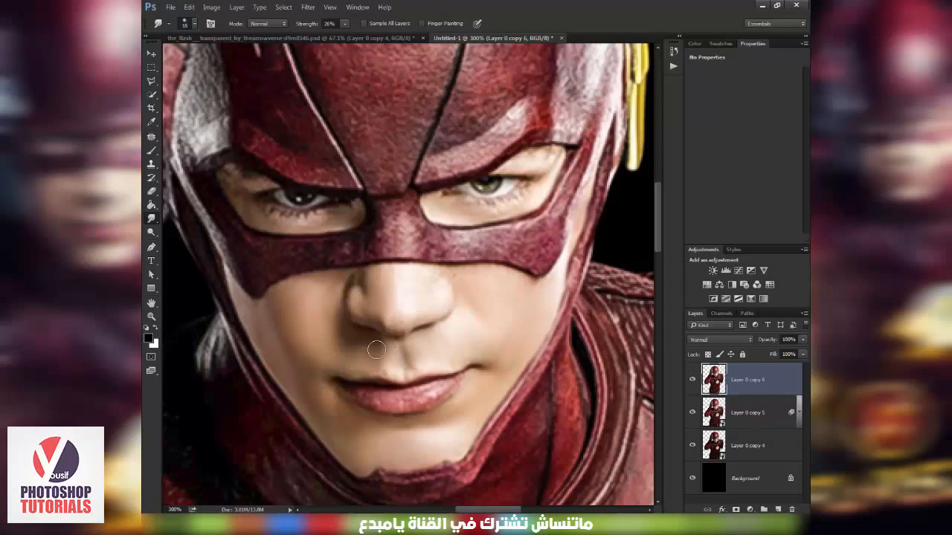
{"action": "key", "text": "bracketright"}
{"action": "key", "text": "bracketright"}
{"action": "key", "text": "bracketleft"}
{"action": "key", "text": "bracketleft"}
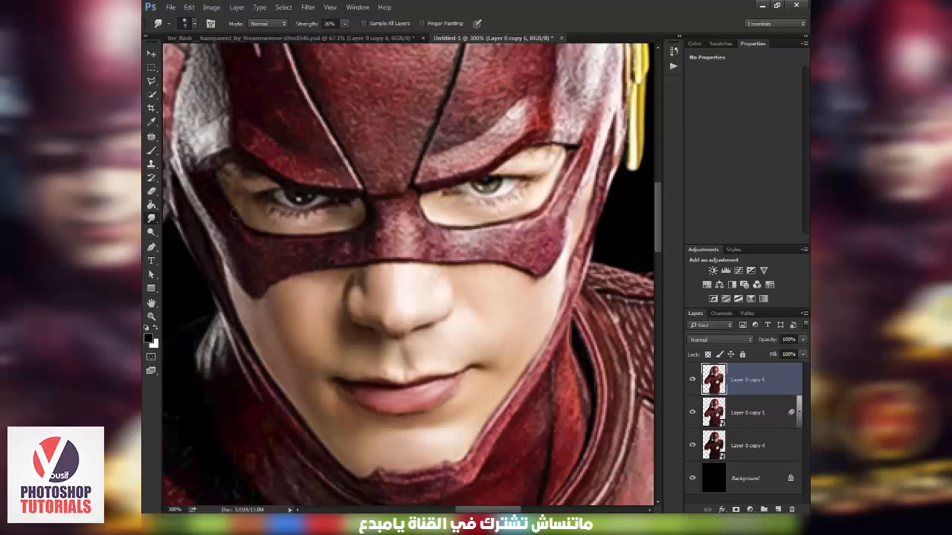
Choose the Mixer Brush tool and reduce its size to 25 px
{"action": "left_click", "coordinate": [153, 153]}
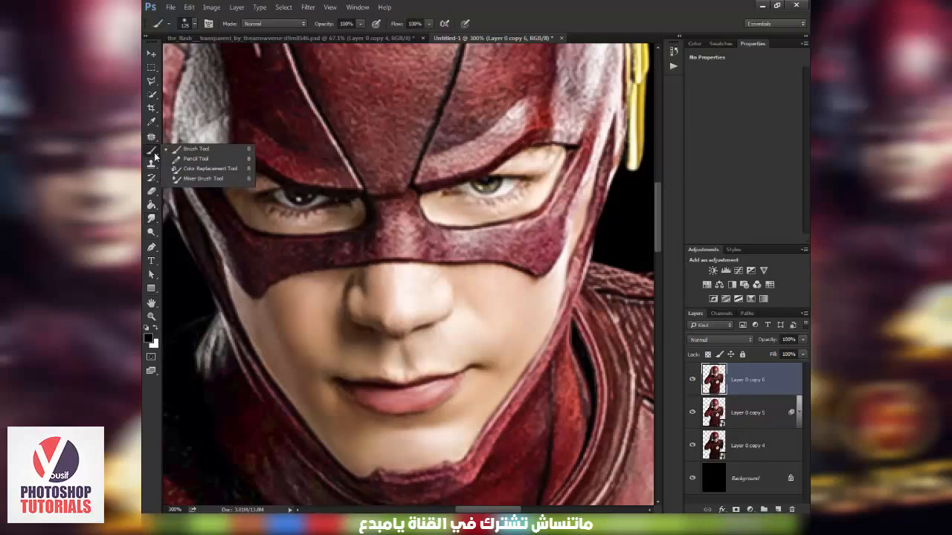
{"action": "left_click", "coordinate": [218, 178]}
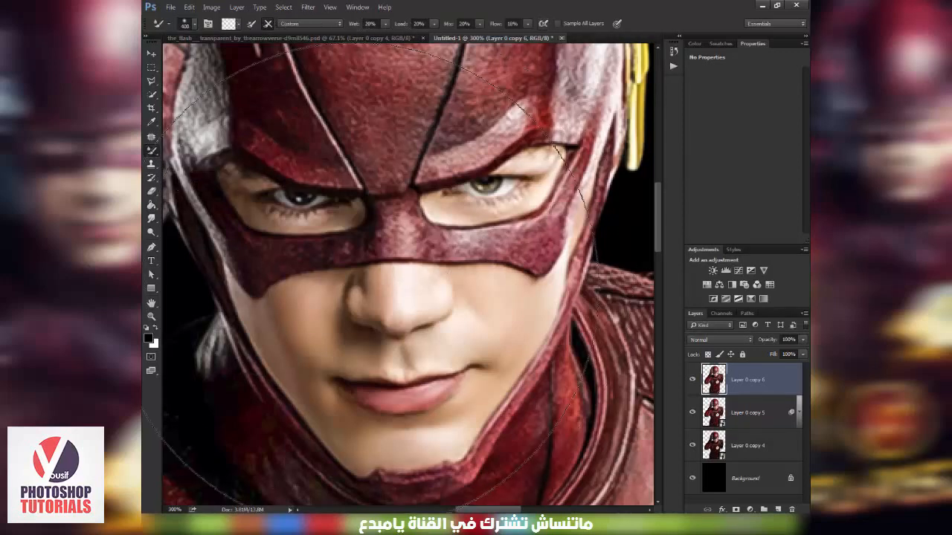
{"action": "key", "text": "bracketleft"}
{"action": "key", "text": "bracketleft"}
{"action": "key", "text": "bracketleft"}
{"action": "key", "text": "bracketleft"}
{"action": "key", "text": "bracketleft"}
{"action": "key", "text": "bracketleft"}
{"action": "key", "text": "bracketleft"}
{"action": "key", "text": "bracketleft"}
{"action": "key", "text": "bracketleft"}
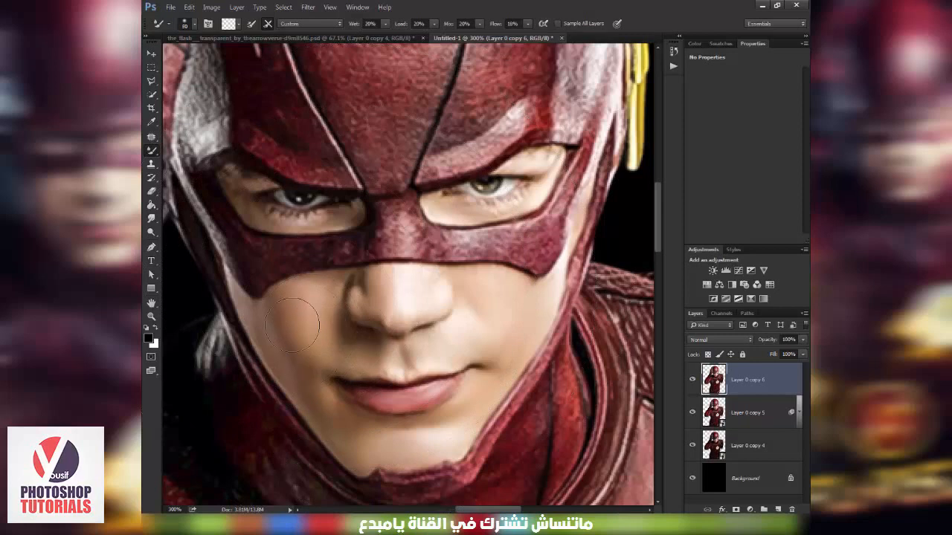
{"action": "key", "text": "bracketleft"}
{"action": "key", "text": "bracketleft"}
{"action": "key", "text": "bracketleft"}
{"action": "key", "text": "bracketleft"}
{"action": "key", "text": "bracketleft"}
{"action": "key", "text": "bracketleft"}
{"action": "key", "text": "bracketleft"}
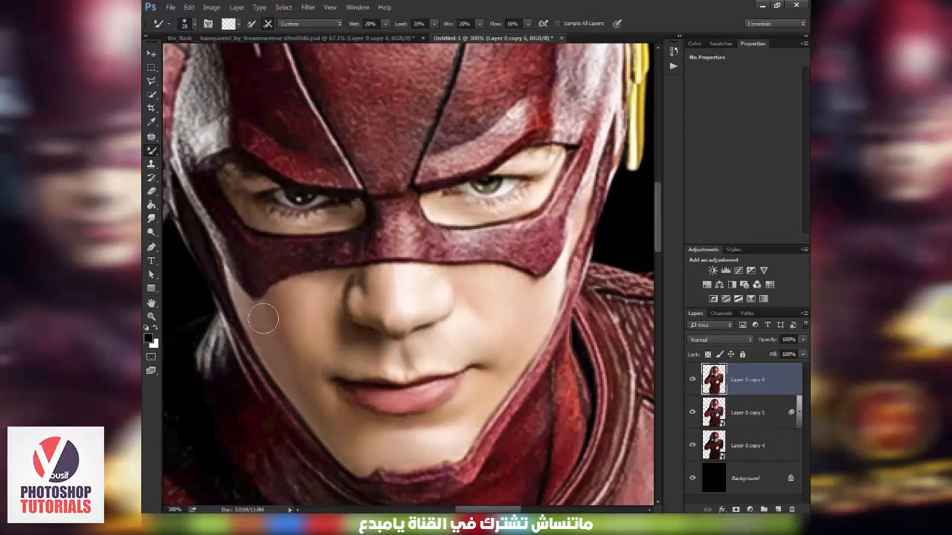
Blend the skin tones of the image-left cheek with the Mixer Brush, varying its size between strokes
{"action": "key", "text": "bracketleft"}
{"action": "key", "text": "bracketleft"}
{"action": "key", "text": "bracketright"}
{"action": "key", "text": "bracketright"}
{"action": "key", "text": "bracketright"}
{"action": "key", "text": "bracketleft"}
{"action": "key", "text": "bracketleft"}
{"action": "key", "text": "bracketleft"}
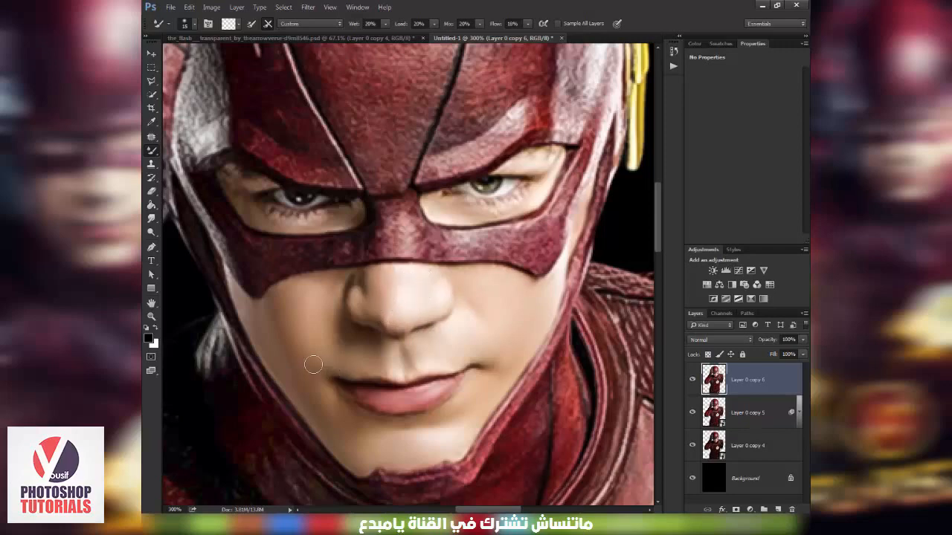
Inspect the retouched character in full and close up, and compare it with the finished Flash poster document
{"action": "key", "text": "ctrl+0"}
{"action": "key", "text": "z"}
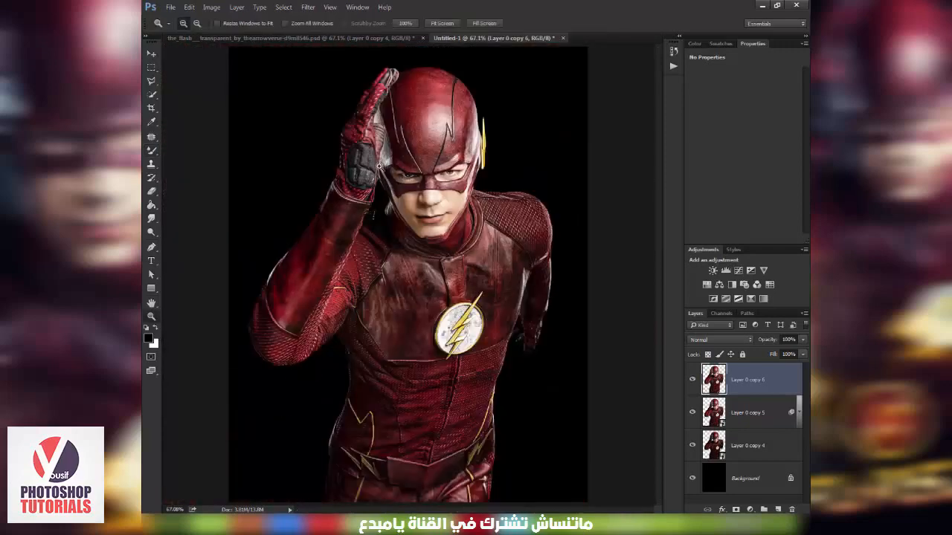
{"action": "left_click_drag", "start_coordinate": [355, 126], "coordinate": [468, 362]}
{"action": "key", "text": "ctrl+0"}
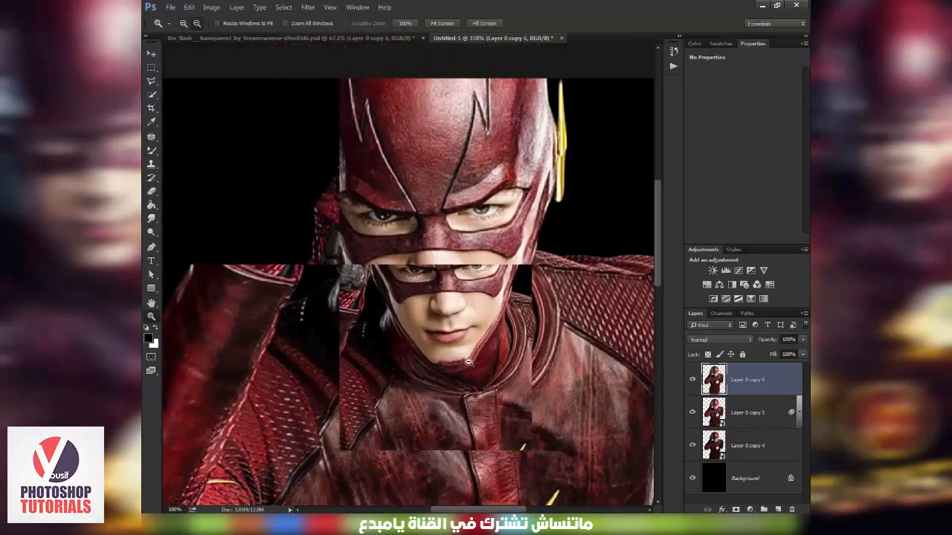
{"action": "key", "text": "v"}
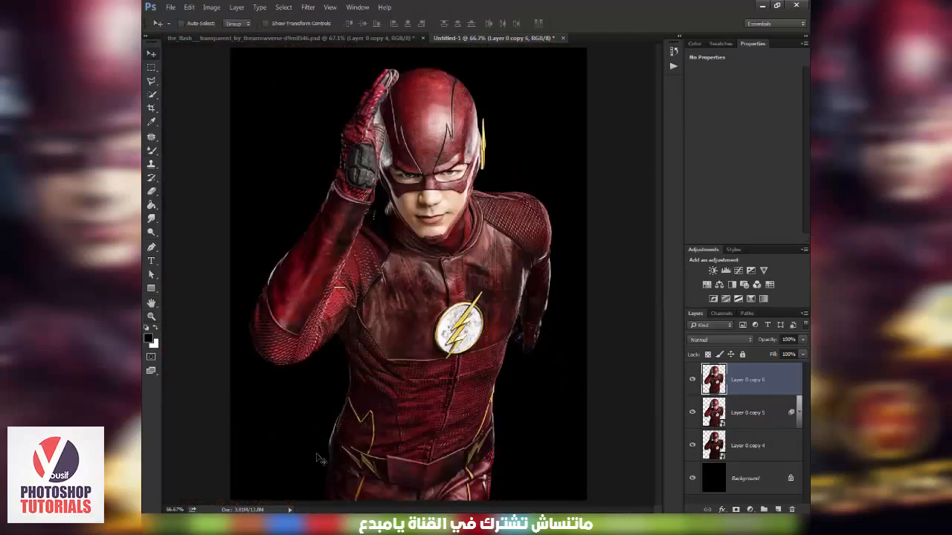
{"action": "left_click", "coordinate": [347, 41]}
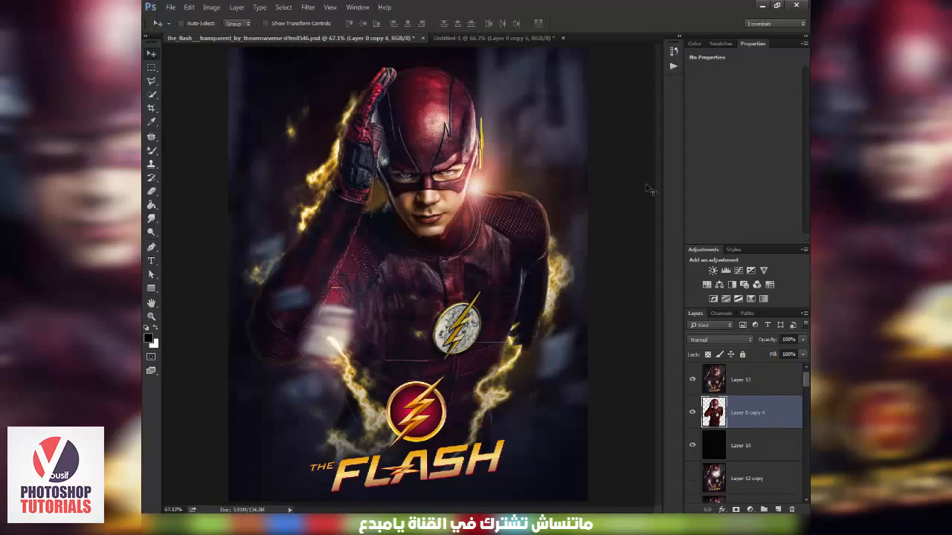
Place the graffiti Tokyo night street picture in the new document and scale it to about 157% so it covers the canvas
{"action": "left_click", "coordinate": [518, 38]}
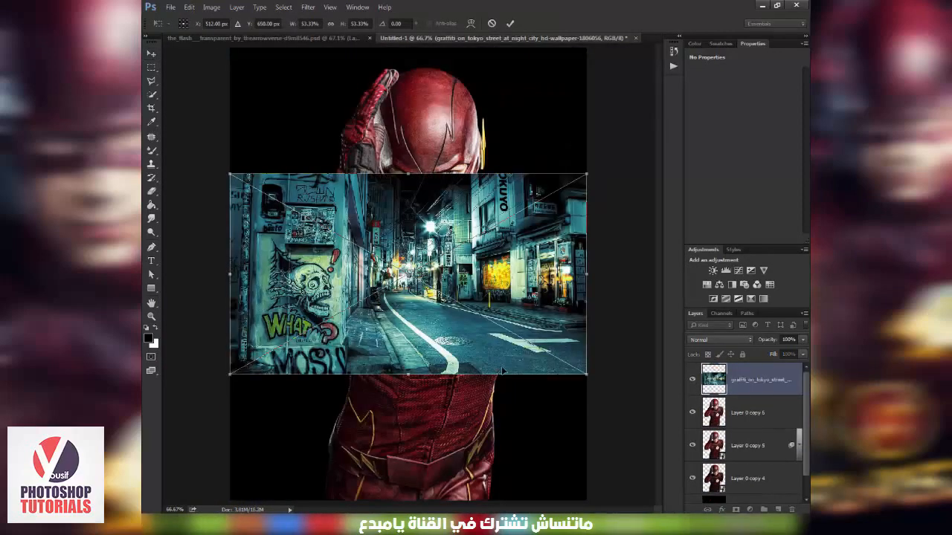
{"action": "key", "text": "ctrl+minus"}
{"action": "key", "text": "ctrl+minus"}
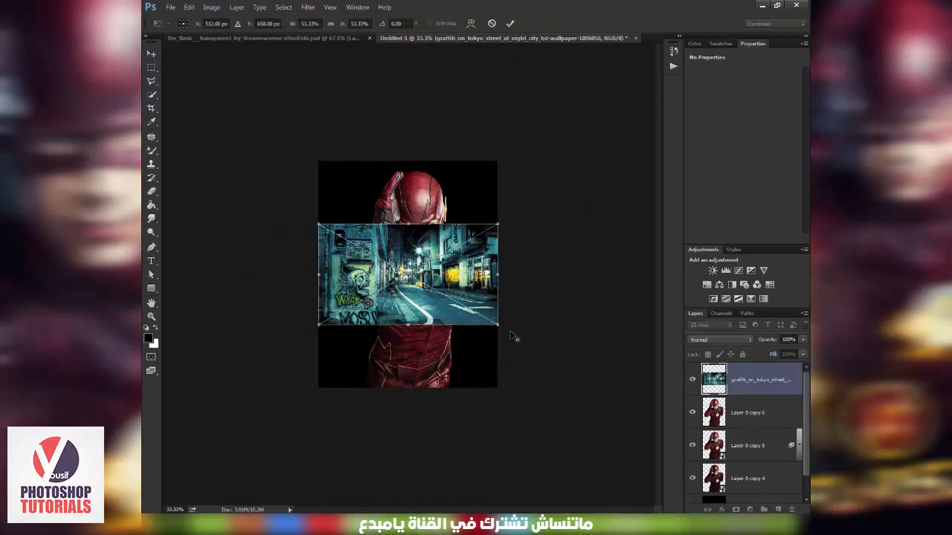
{"action": "left_click_drag", "start_coordinate": [501, 329], "coordinate": [635, 453]}
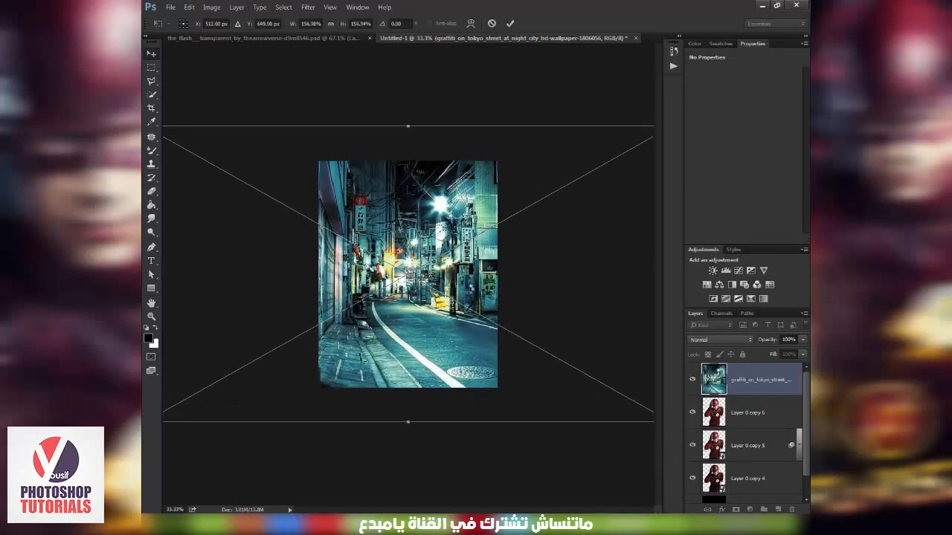
{"action": "key", "text": "Return"}
Move the street picture directly below the topmost character layer and reposition it behind the character
{"action": "left_click_drag", "start_coordinate": [777, 388], "coordinate": [742, 427]}
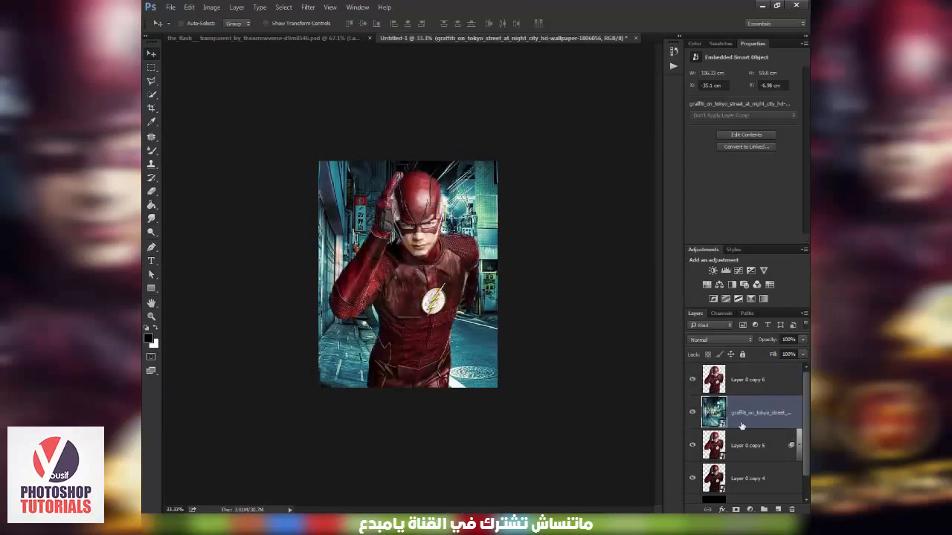
{"action": "key", "text": "z"}
{"action": "left_click", "coordinate": [456, 254]}
{"action": "key", "text": "v"}
{"action": "left_click_drag", "start_coordinate": [456, 254], "coordinate": [434, 261]}
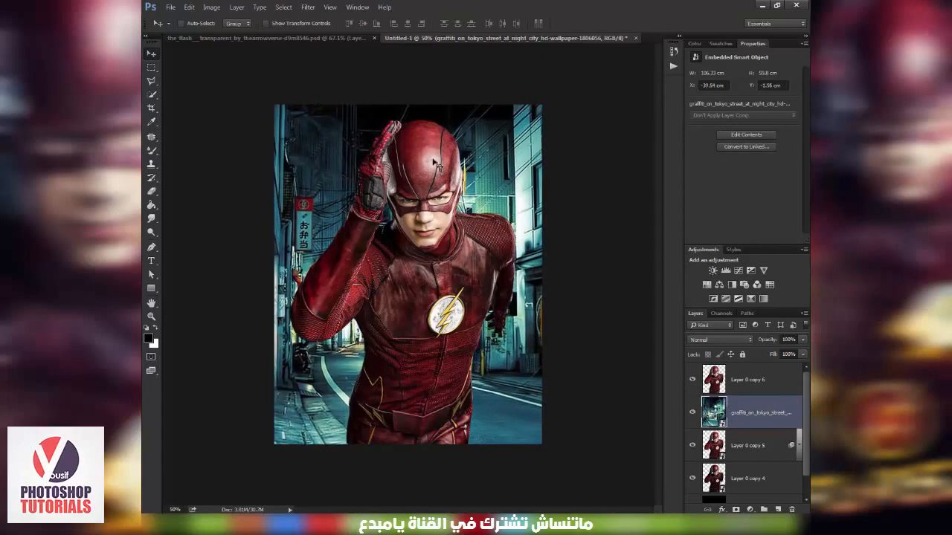
Rasterize the street background's smart object layer so Lens Blur can be used on it
{"action": "left_click", "coordinate": [308, 7]}
{"action": "mouse_move", "coordinate": [401, 112]}
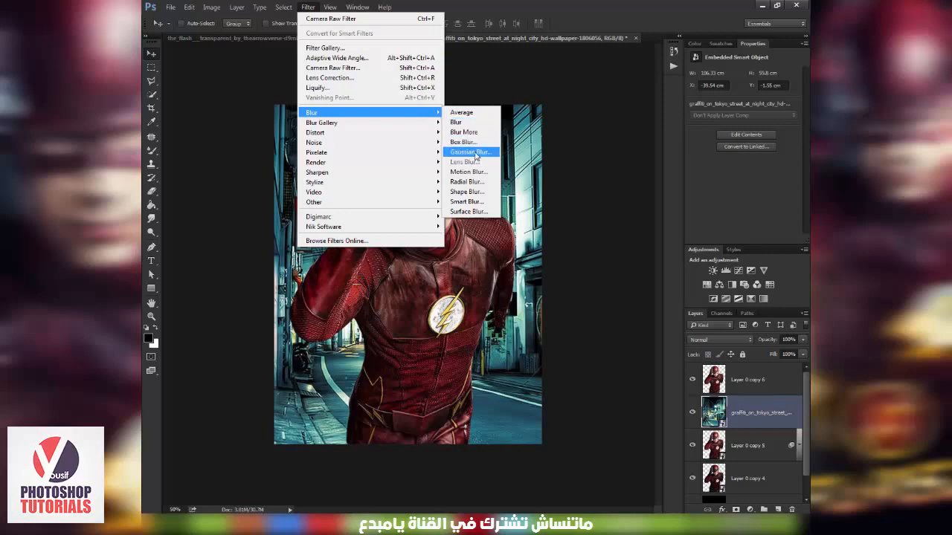
{"action": "left_click", "coordinate": [518, 168]}
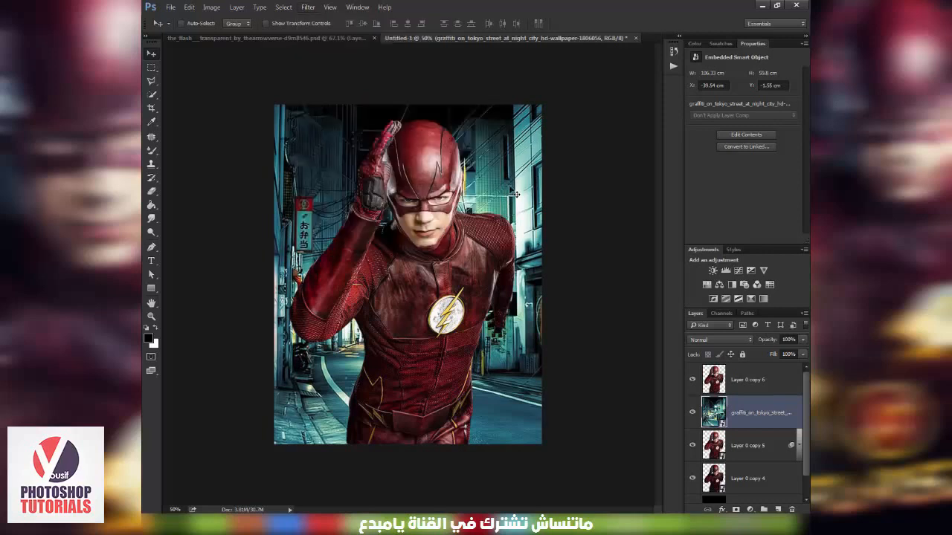
{"action": "key", "text": "b"}
{"action": "left_click", "coordinate": [469, 213]}
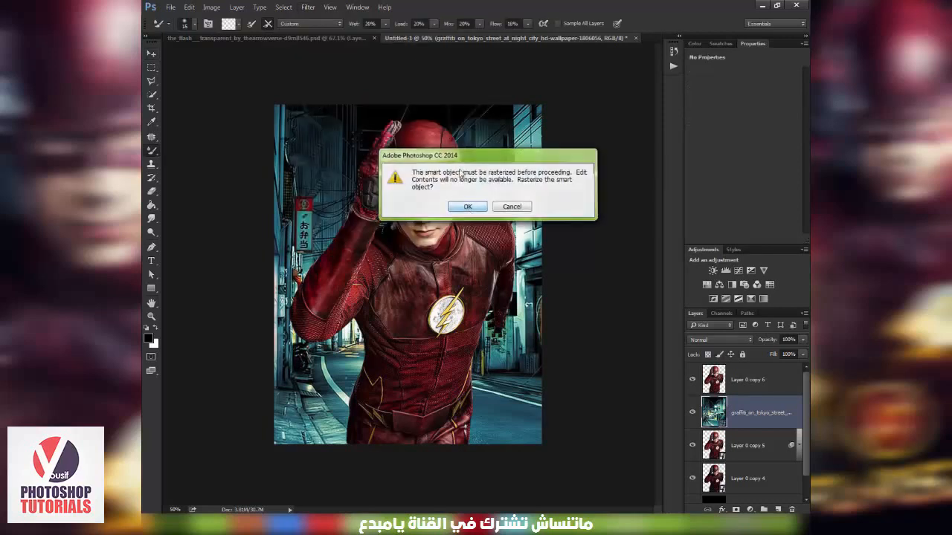
{"action": "key", "text": "Return"}
Apply a Lens Blur with a Hexagon (6) iris and a radius of 60 to the street background
{"action": "left_click", "coordinate": [308, 7]}
{"action": "mouse_move", "coordinate": [385, 119]}
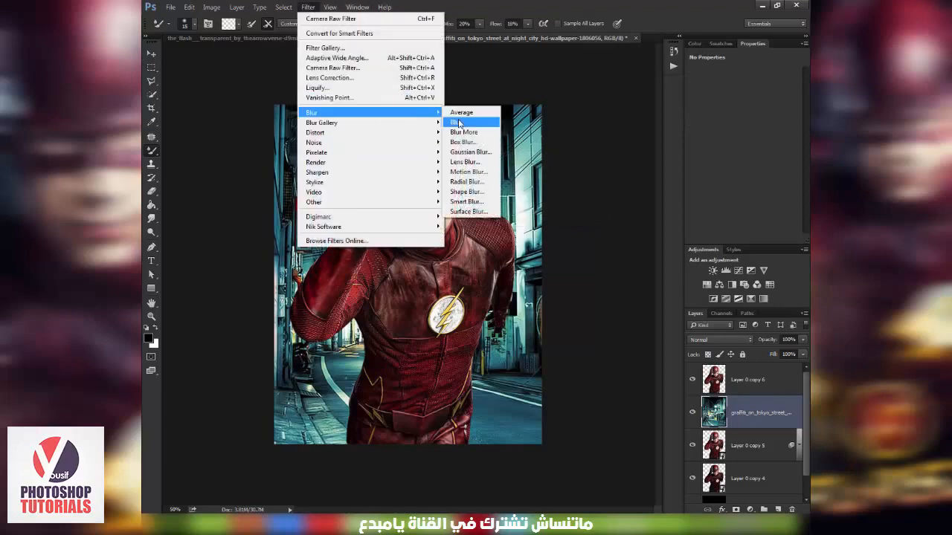
{"action": "left_click", "coordinate": [465, 161]}
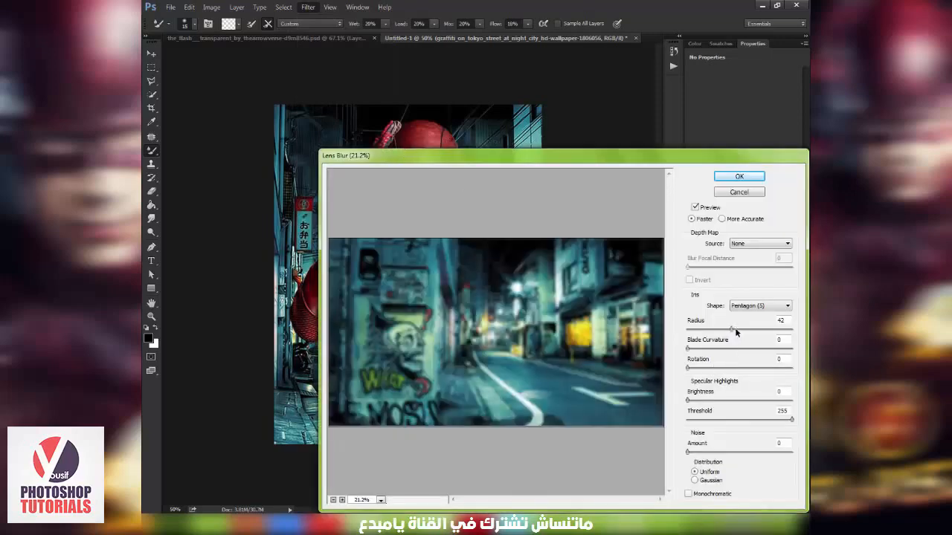
{"action": "left_click", "coordinate": [750, 331]}
{"action": "key", "text": "Up"}
{"action": "left_click", "coordinate": [757, 308]}
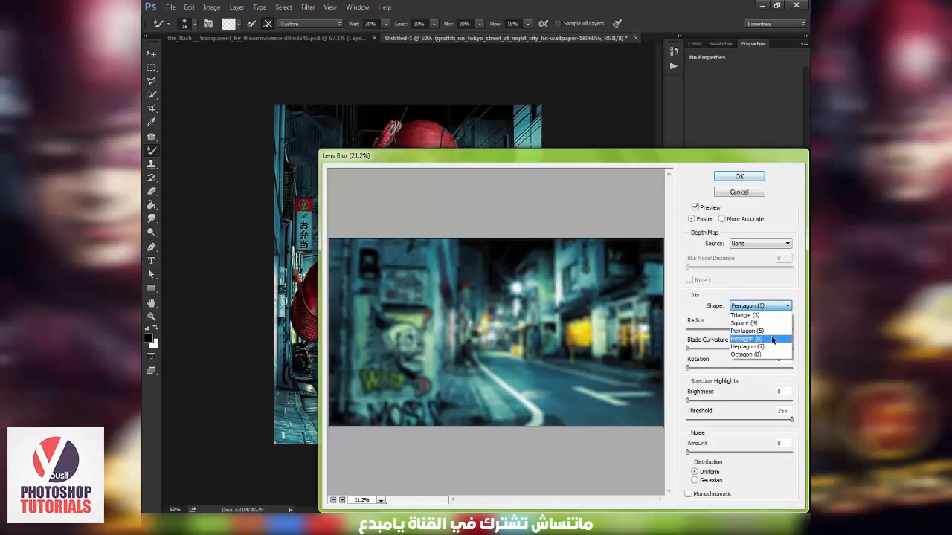
{"action": "left_click", "coordinate": [773, 340]}
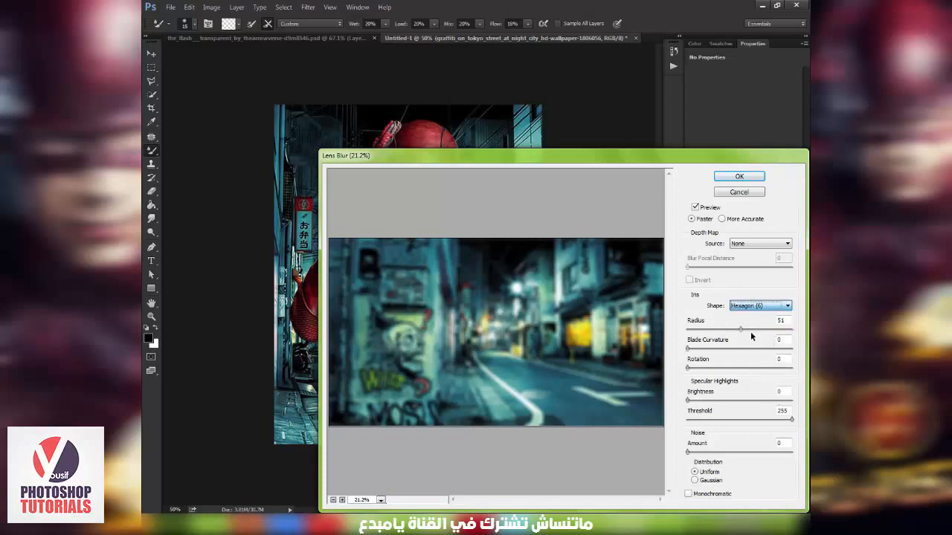
{"action": "left_click", "coordinate": [748, 328]}
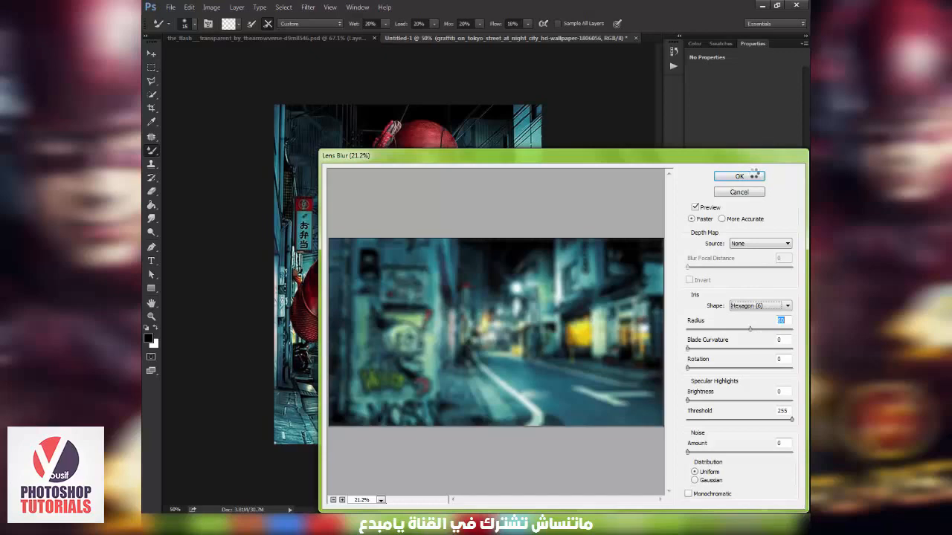
{"action": "left_click", "coordinate": [751, 176]}
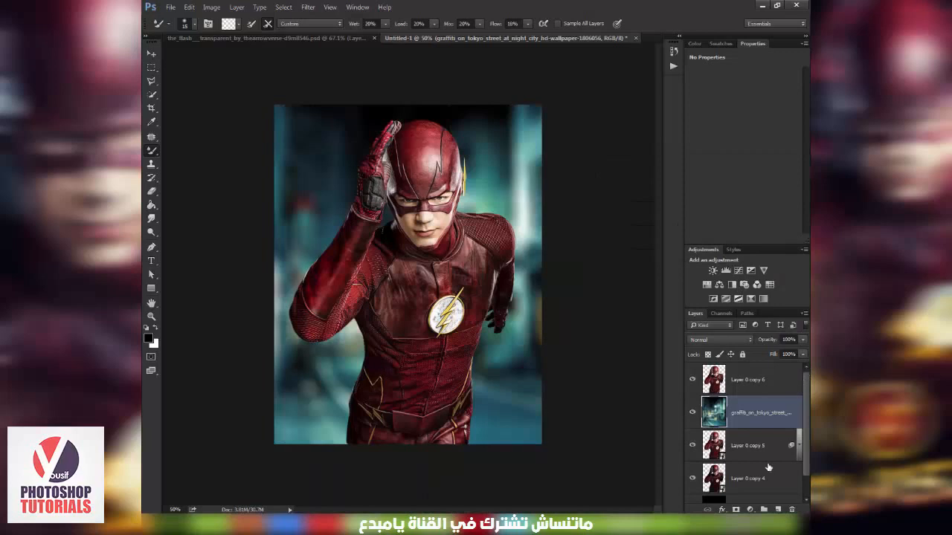
Add a new layer above the topmost character layer and draw a black-to-transparent linear gradient from the canvas's lower edge up to the chest emblem
{"action": "left_click", "coordinate": [771, 391]}
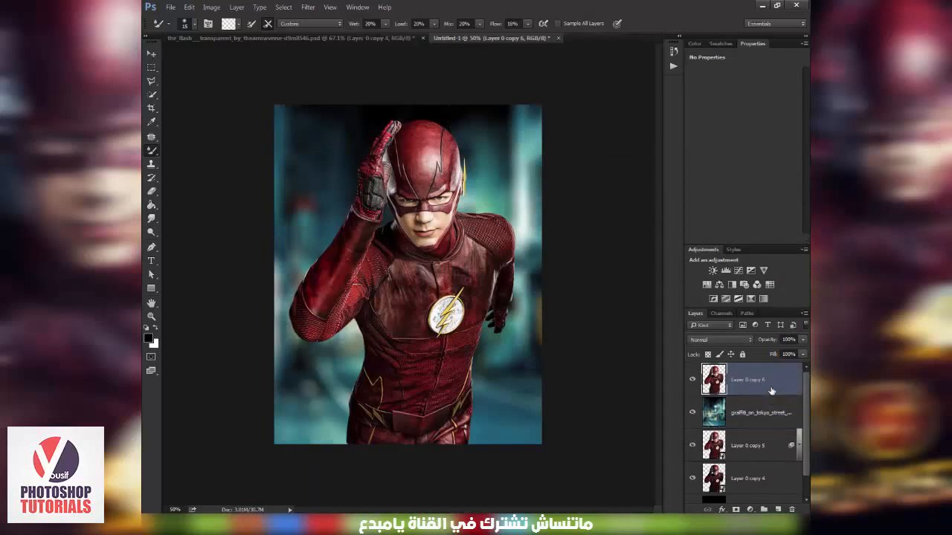
{"action": "left_click", "coordinate": [777, 510]}
{"action": "key", "text": "g"}
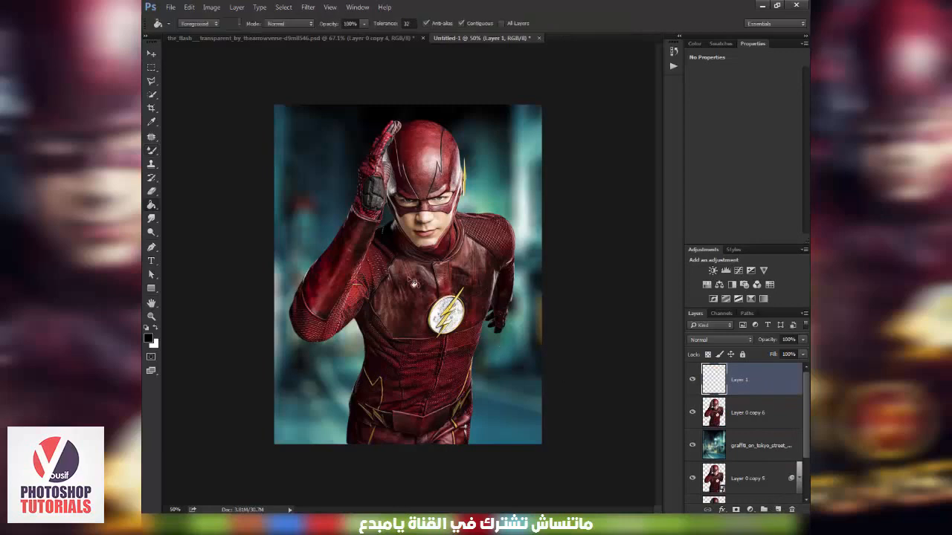
{"action": "right_click", "coordinate": [152, 206]}
{"action": "left_click", "coordinate": [199, 204]}
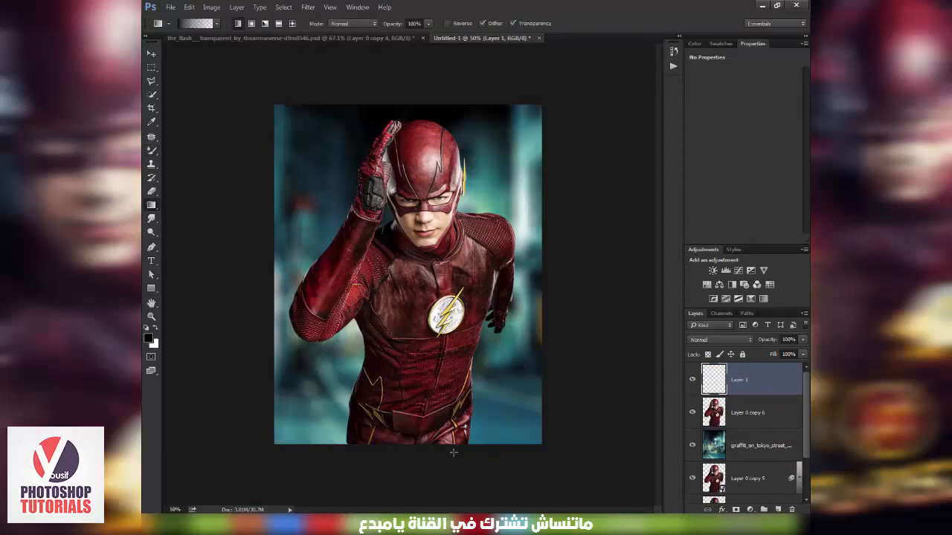
{"action": "left_click_drag", "start_coordinate": [454, 452], "coordinate": [470, 333]}
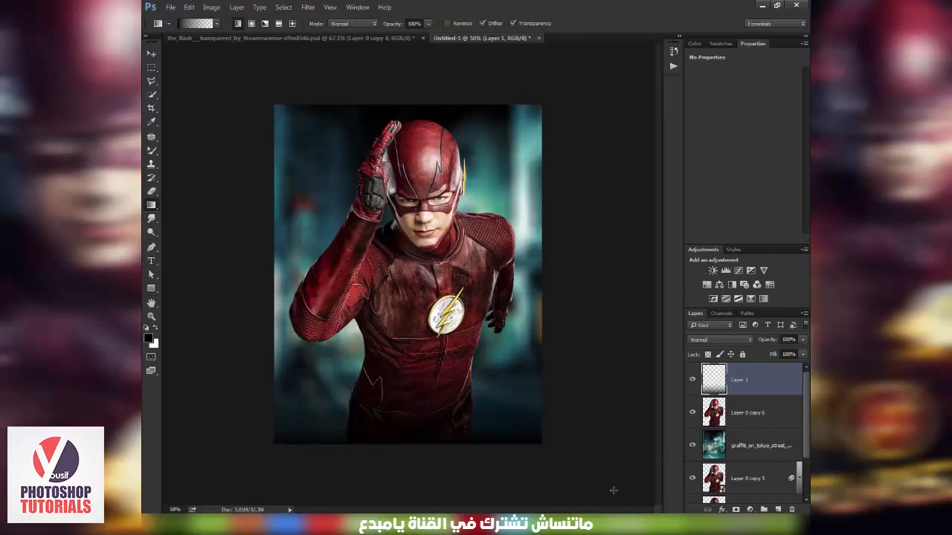
Darken the lower part of the poster on the gradient layer with a soft black brush of 0% hardness, enlarged to 1100 px
{"action": "key", "text": "b"}
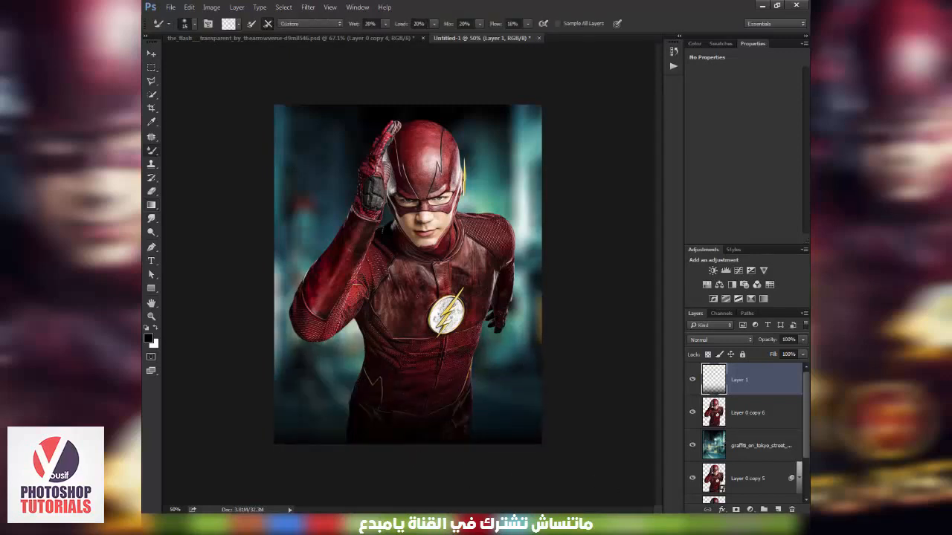
{"action": "right_click", "coordinate": [161, 151]}
{"action": "left_click", "coordinate": [199, 154]}
{"action": "right_click", "coordinate": [365, 184]}
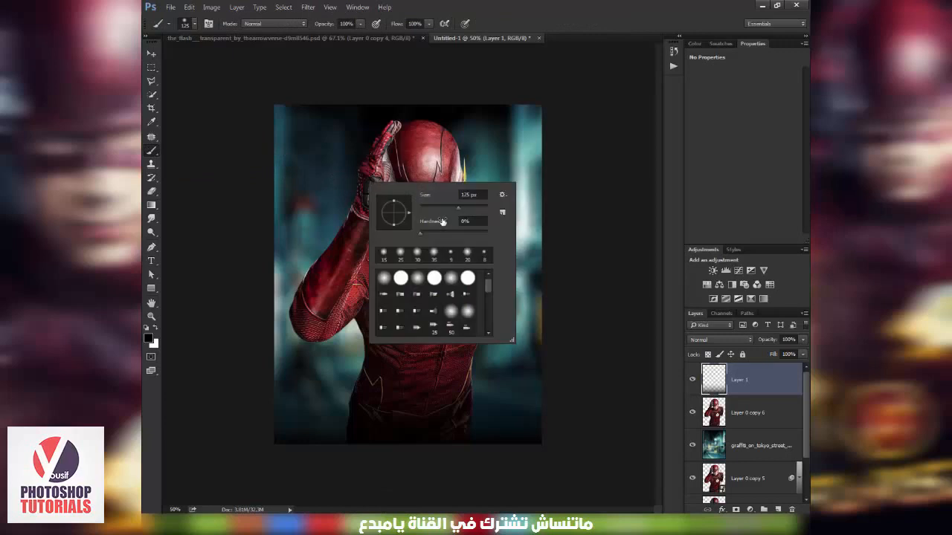
{"action": "left_click", "coordinate": [329, 207]}
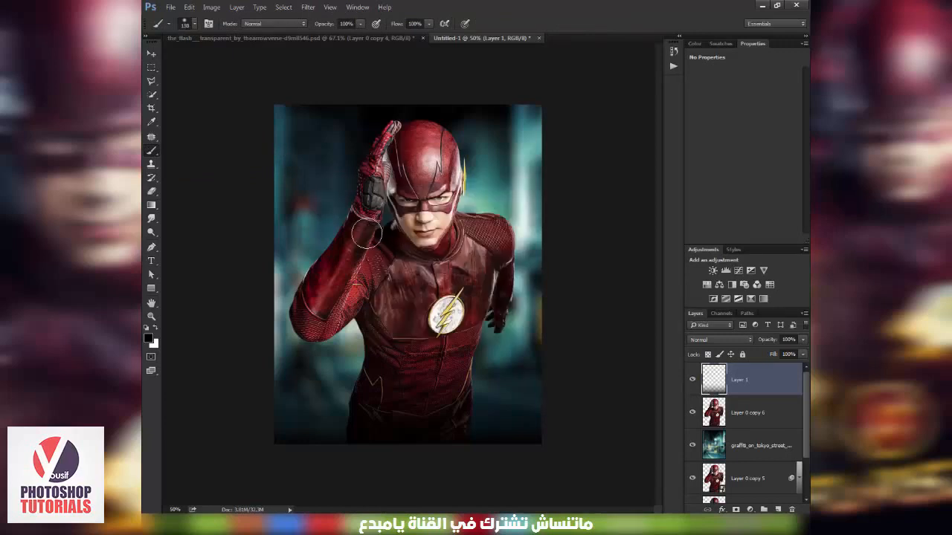
{"action": "key", "text": "bracketright"}
{"action": "key", "text": "bracketright"}
{"action": "key", "text": "bracketright"}
{"action": "key", "text": "bracketright"}
{"action": "key", "text": "bracketright"}
{"action": "key", "text": "bracketright"}
{"action": "key", "text": "bracketright"}
{"action": "key", "text": "bracketright"}
{"action": "key", "text": "bracketright"}
{"action": "key", "text": "bracketright"}
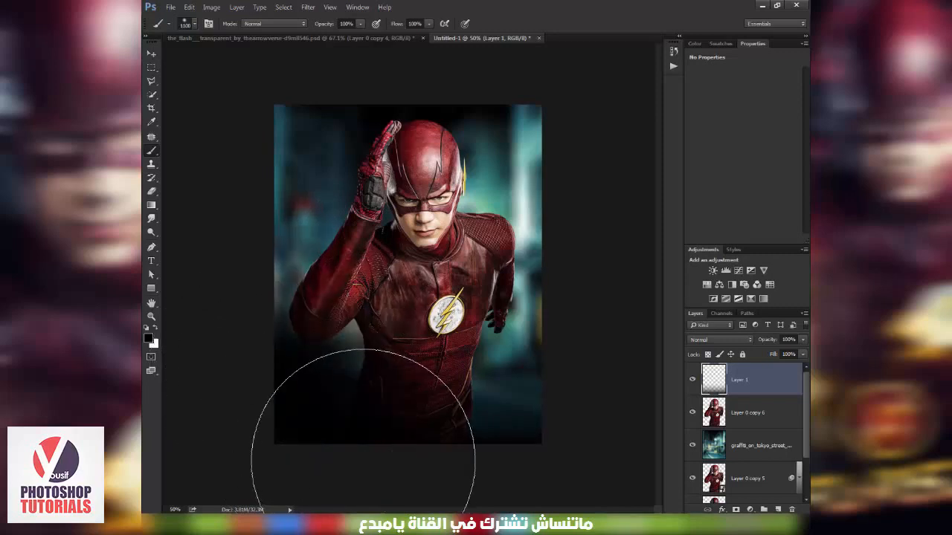
{"action": "key", "text": "ctrl+minus"}
{"action": "key", "text": "ctrl+minus"}
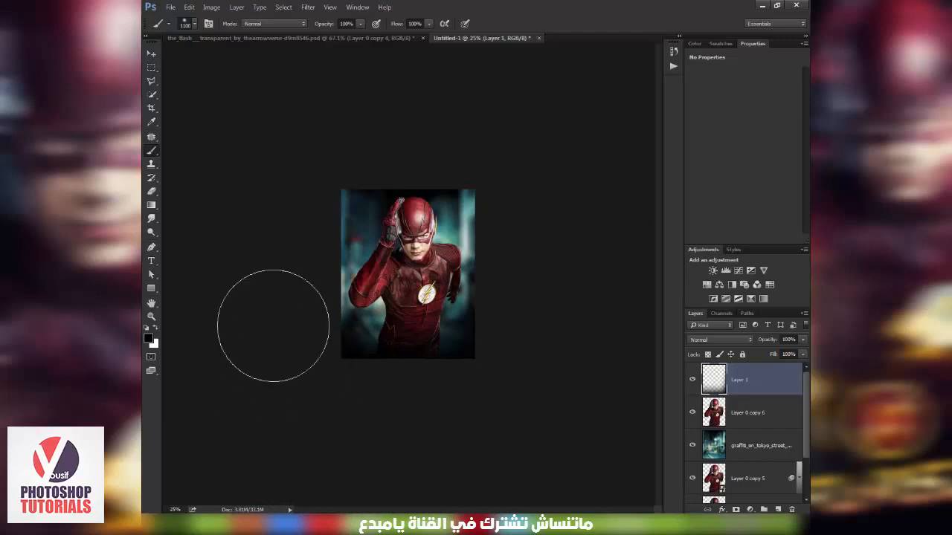
Check the darkened composition up close and compare it with the finished Flash poster in the other document
{"action": "key", "text": "z"}
{"action": "left_click", "coordinate": [402, 257]}
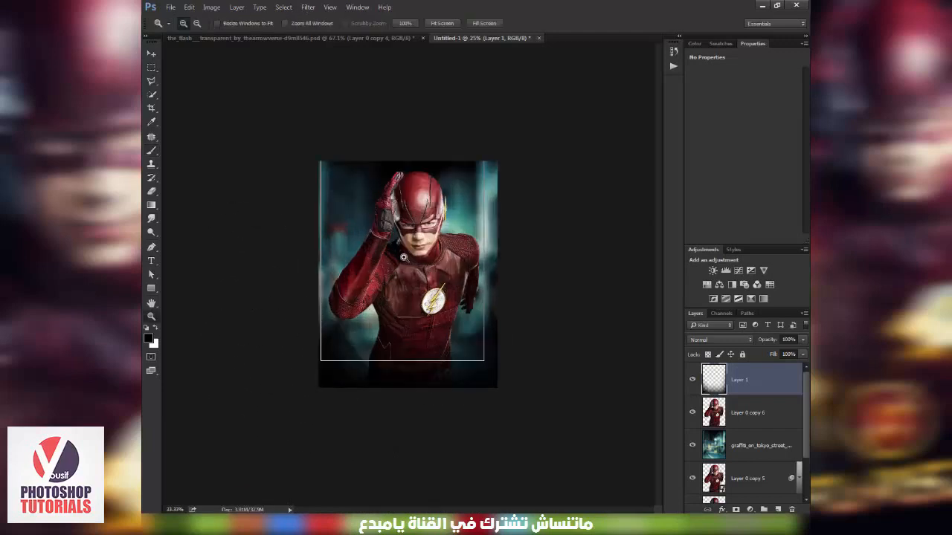
{"action": "key", "text": "v"}
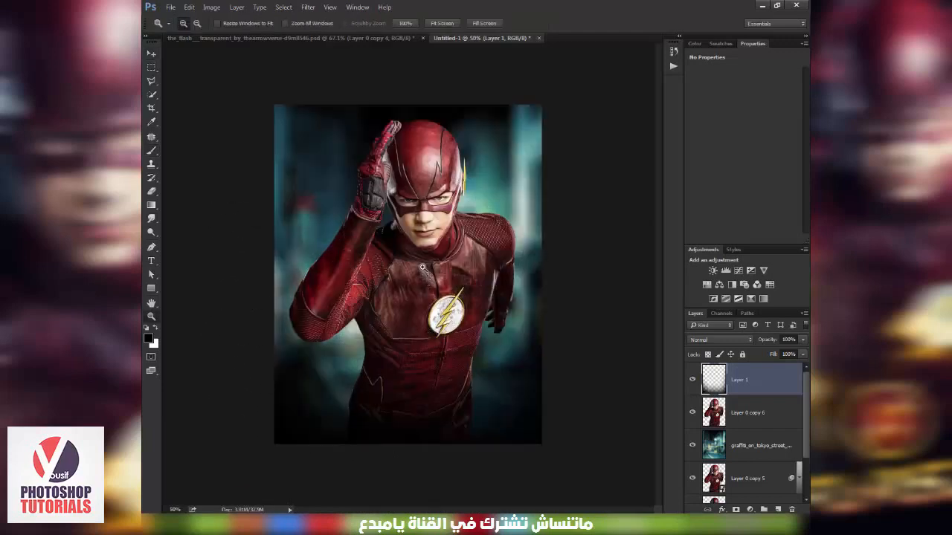
{"action": "key", "text": "ctrl+plus"}
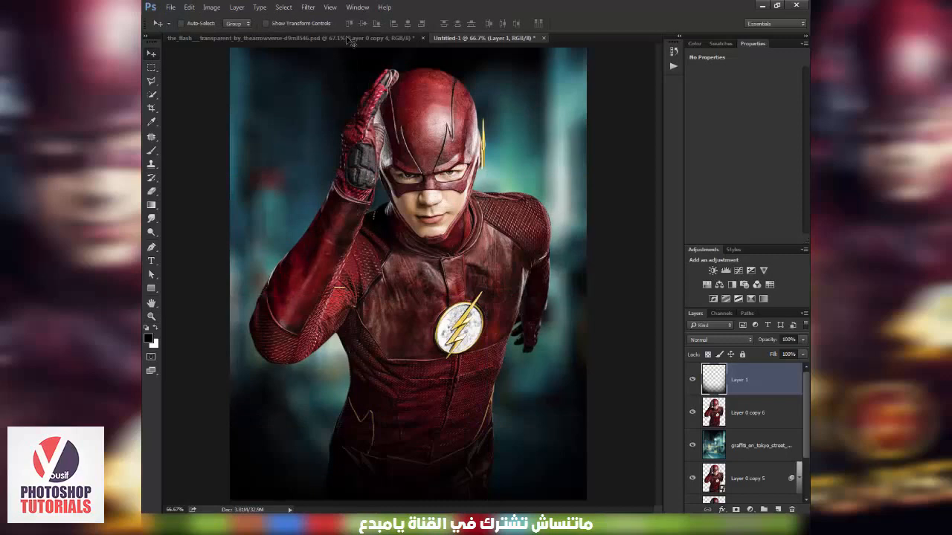
{"action": "left_click", "coordinate": [346, 39]}
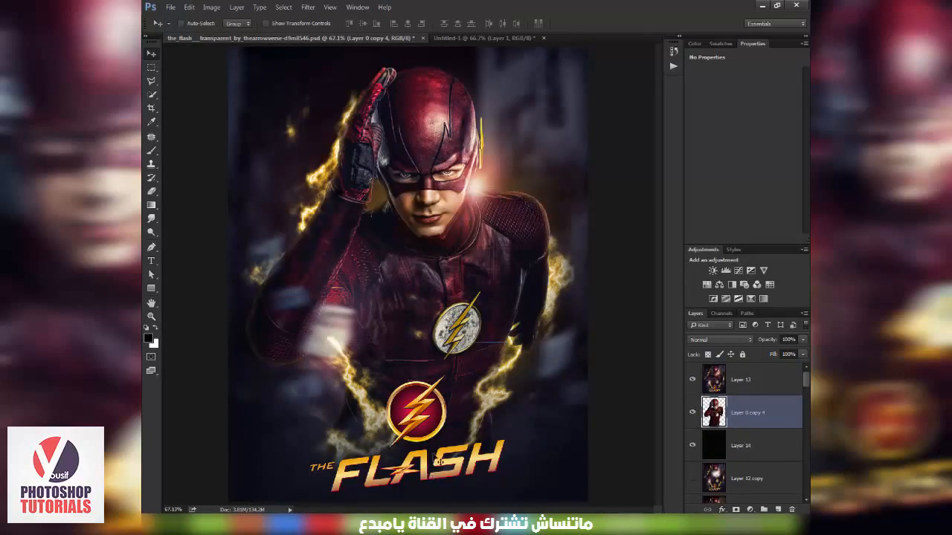
{"action": "left_click", "coordinate": [468, 38]}
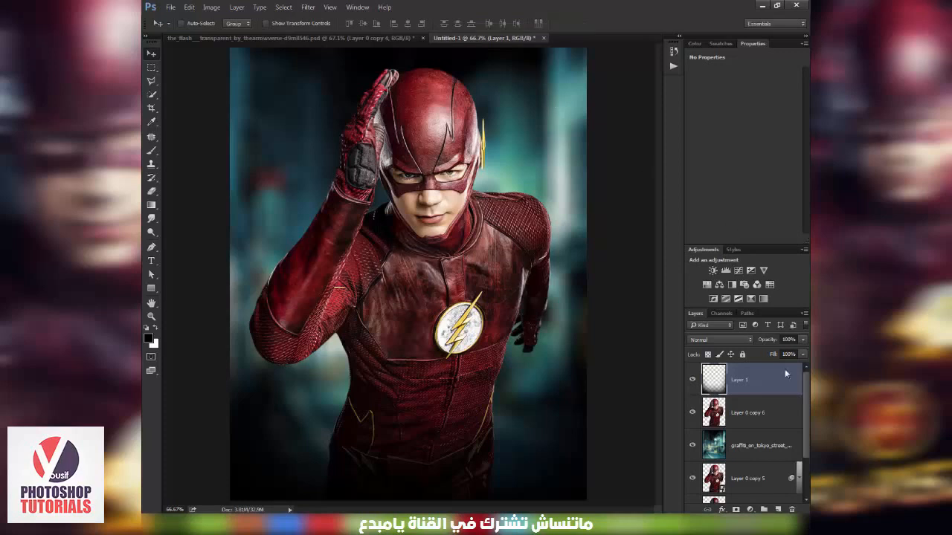
Apply Color Efex Pro 4's Detail Extractor to the topmost character layer with Detail Extractor at 11% and Contrast at 36%
{"action": "left_click", "coordinate": [772, 405]}
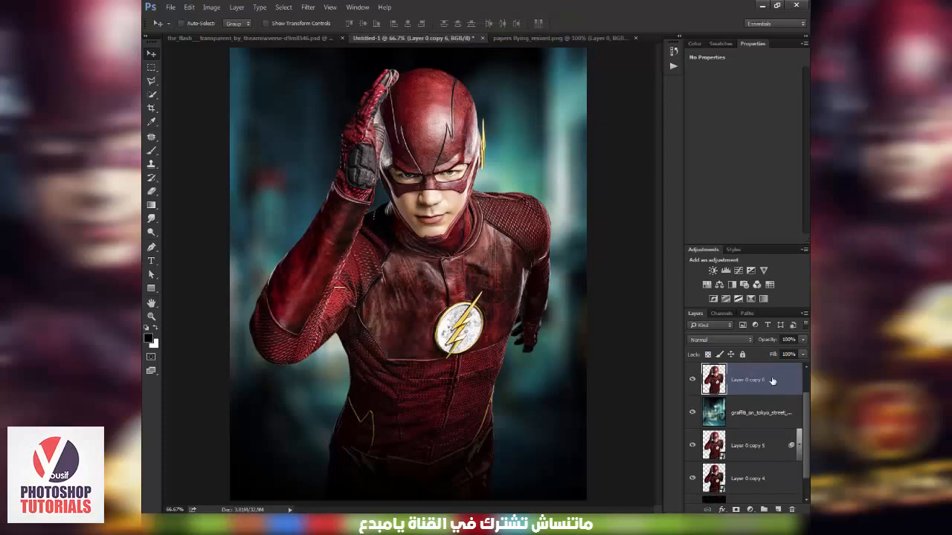
{"action": "left_click", "coordinate": [308, 7]}
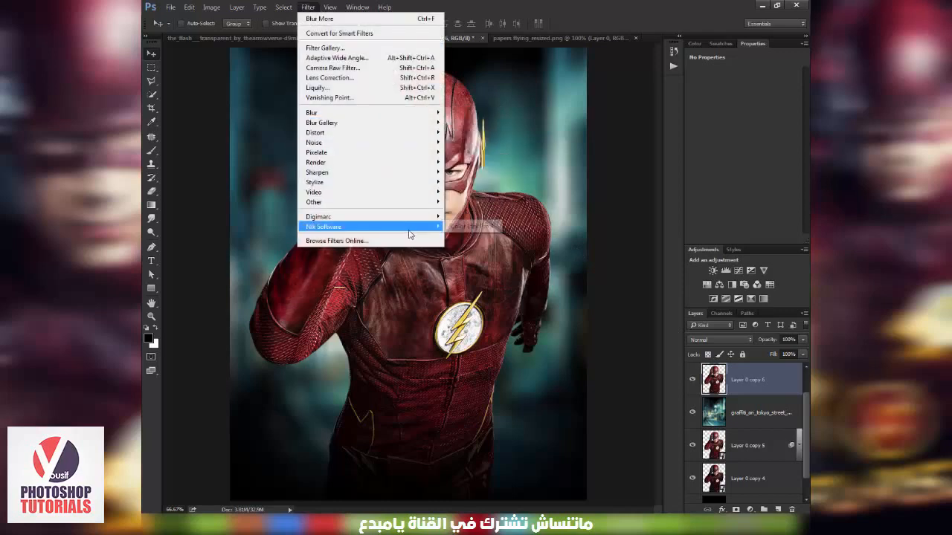
{"action": "mouse_move", "coordinate": [395, 229]}
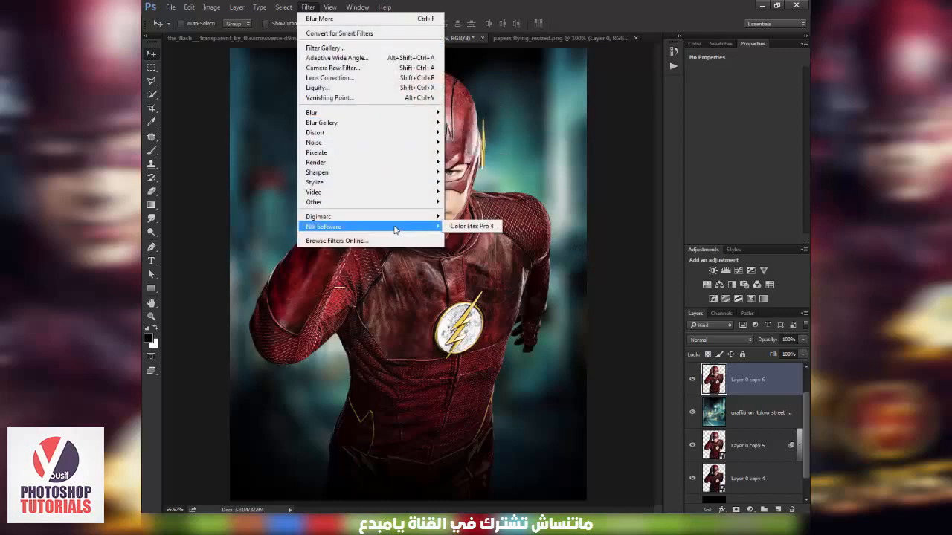
{"action": "left_click", "coordinate": [476, 226]}
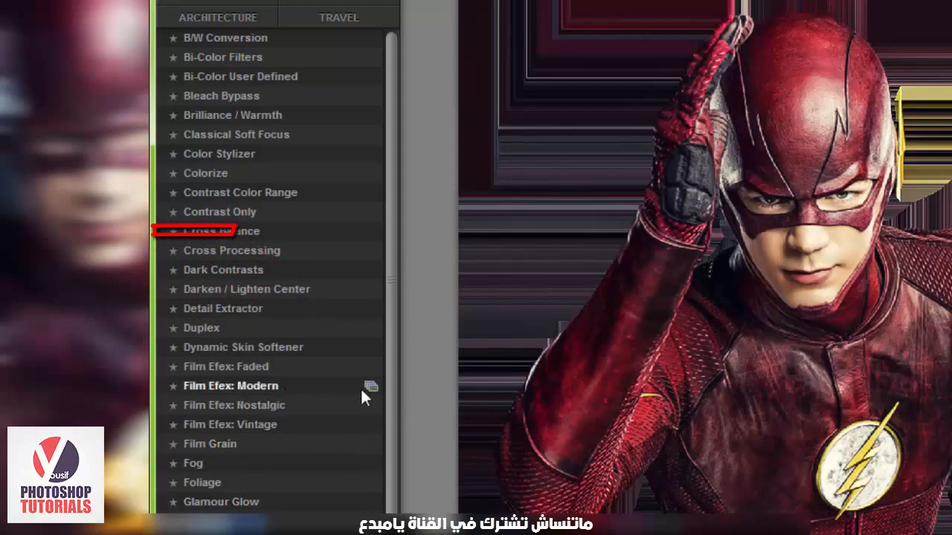
{"action": "left_click", "coordinate": [263, 308]}
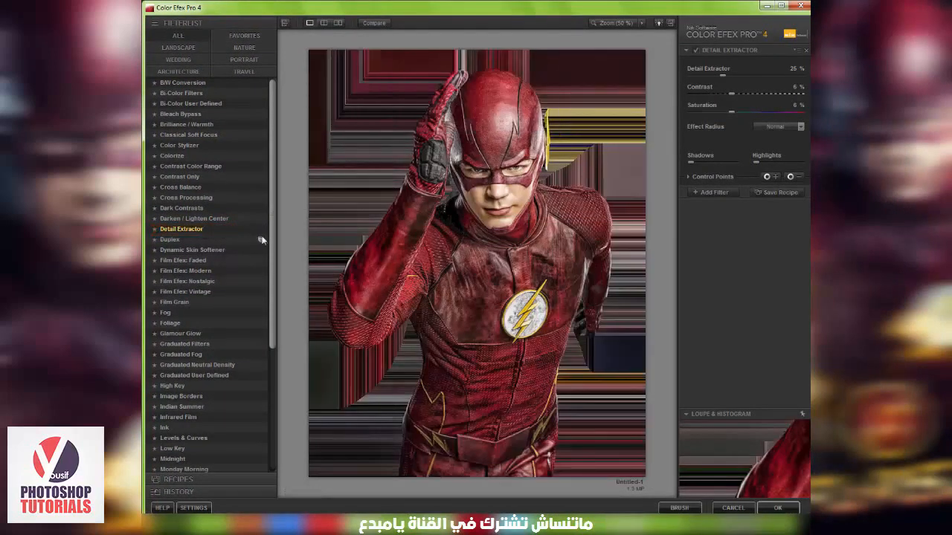
{"action": "left_click", "coordinate": [263, 229]}
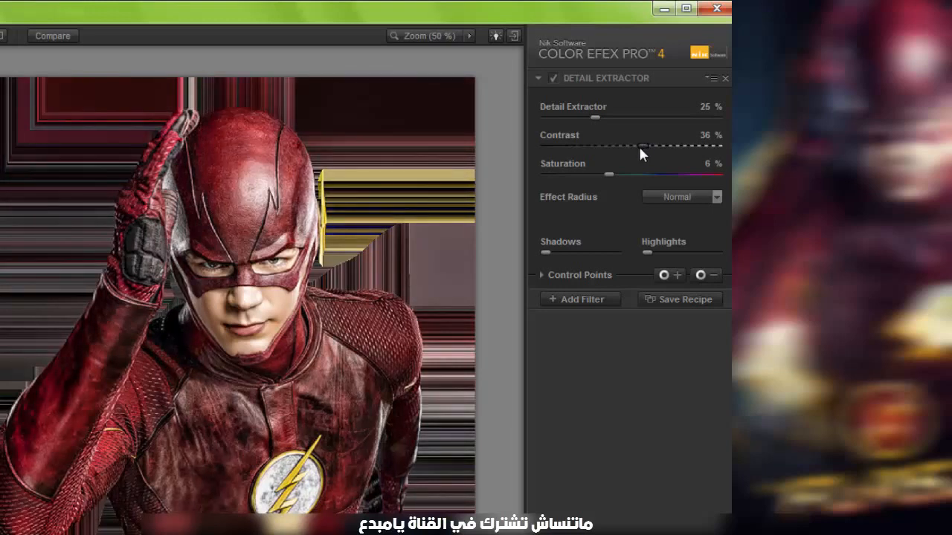
{"action": "left_click_drag", "start_coordinate": [596, 119], "coordinate": [568, 119]}
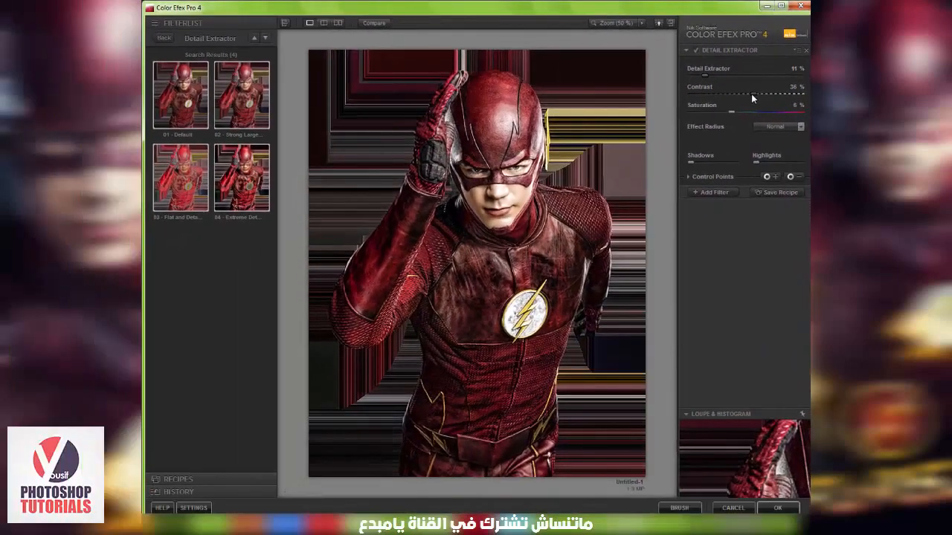
{"action": "left_click", "coordinate": [777, 508]}
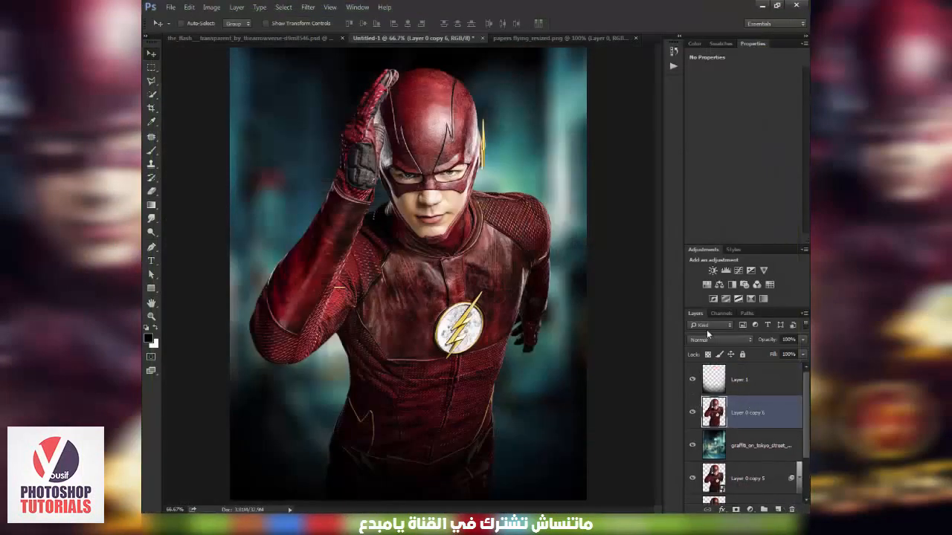
Duplicate the filtered character layer and apply the last filter again to the copy
{"action": "key", "text": "ctrl+j"}
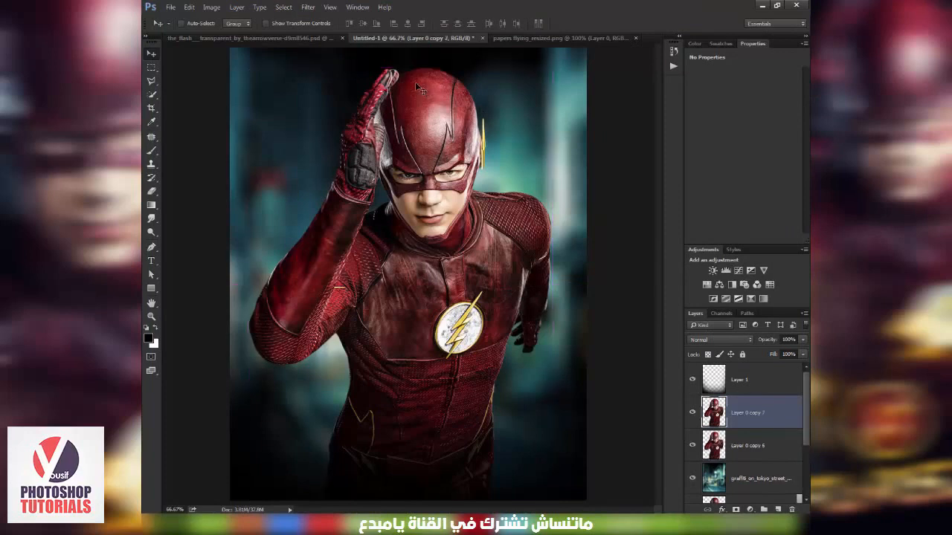
{"action": "left_click_drag", "start_coordinate": [416, 84], "coordinate": [416, 84]}
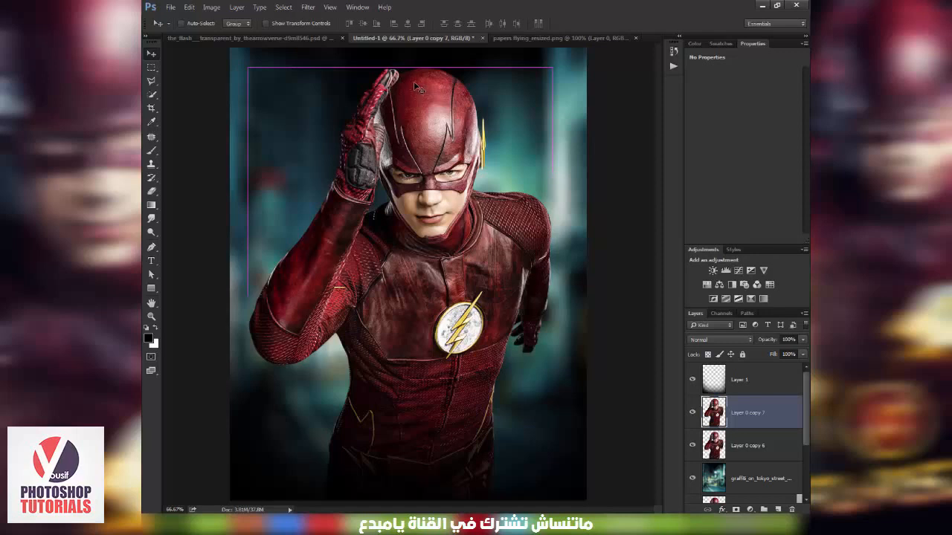
{"action": "key", "text": "ctrl+f"}
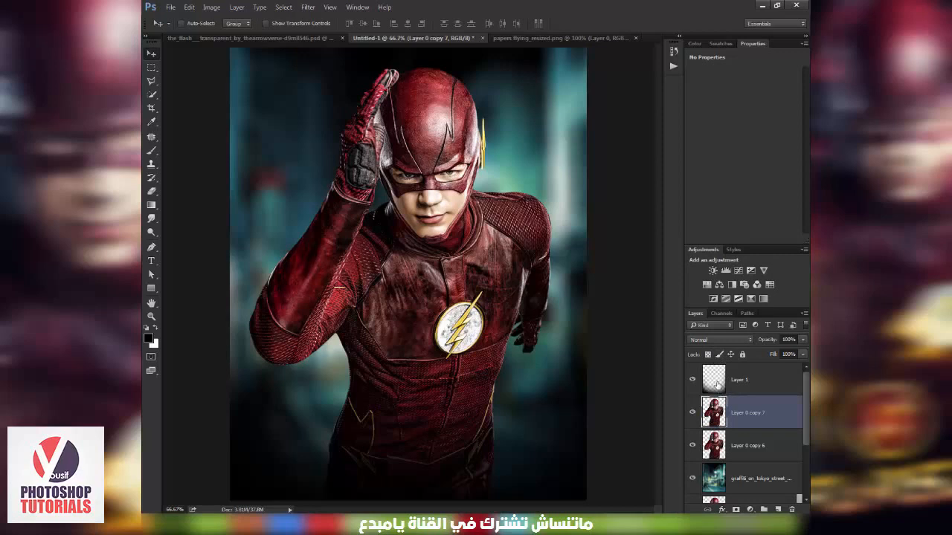
Blend the duplicated character layer in Soft Light mode and lower its opacity
{"action": "left_click", "coordinate": [724, 339]}
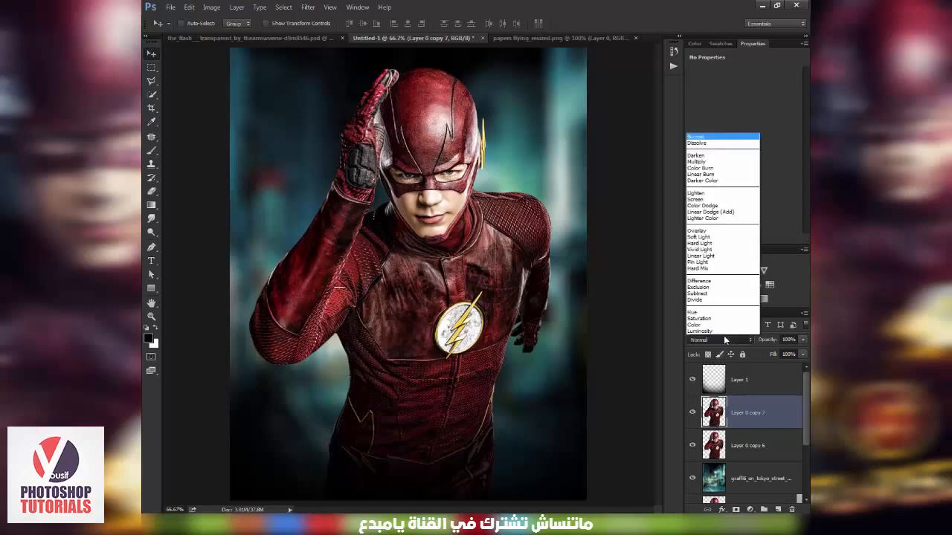
{"action": "left_click", "coordinate": [708, 236]}
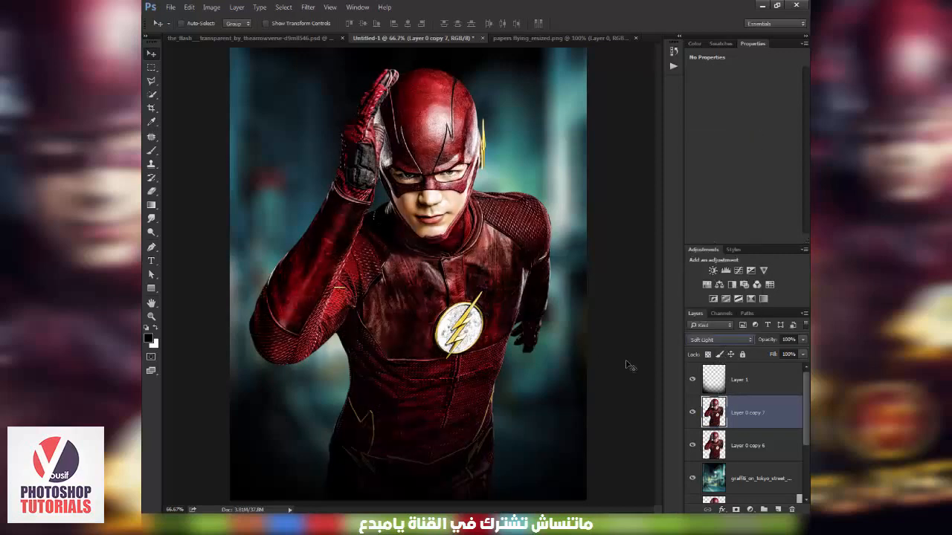
{"action": "left_click", "coordinate": [788, 340]}
{"action": "key", "text": "Return"}
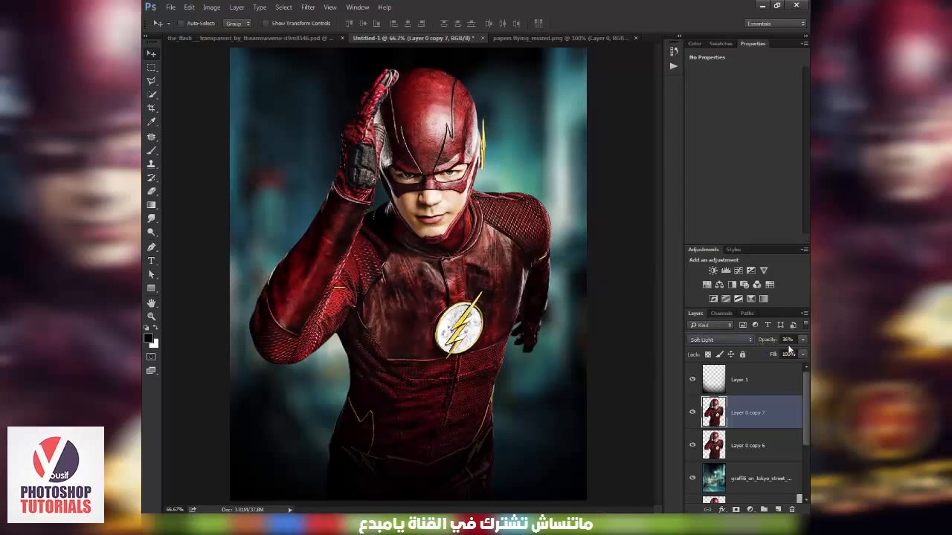
Add a Curves adjustment layer above the duplicated character and clip both layers to the character layer beneath
{"action": "left_click", "coordinate": [751, 509]}
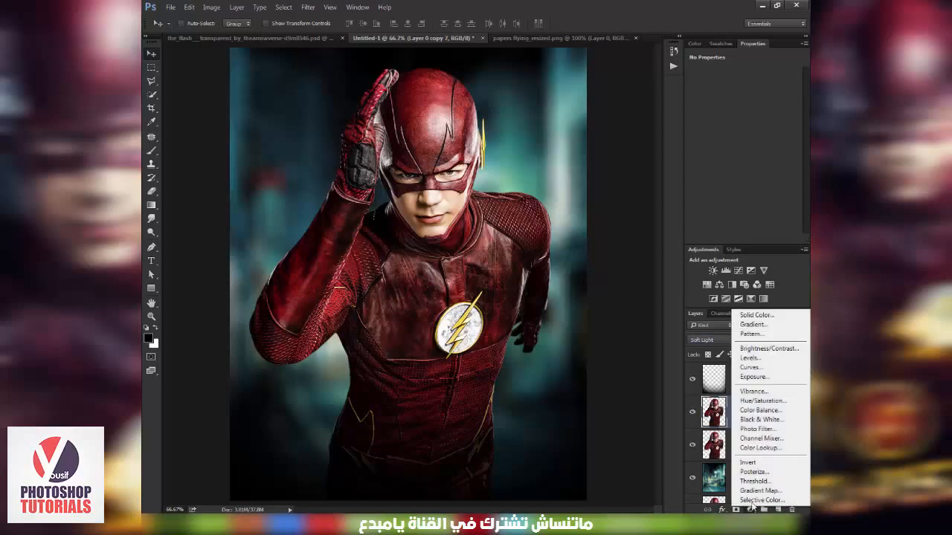
{"action": "left_click", "coordinate": [751, 367]}
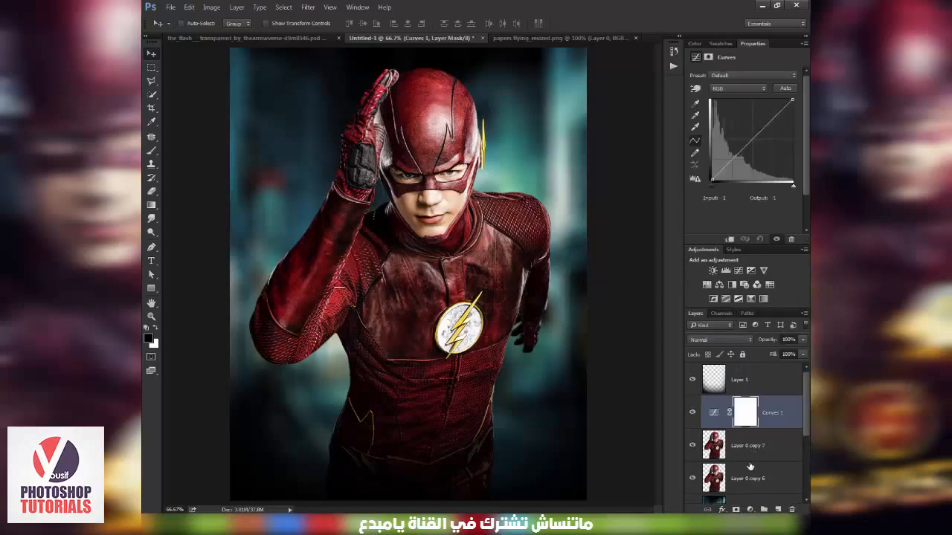
{"action": "left_click_drag", "start_coordinate": [749, 461], "coordinate": [747, 455]}
{"action": "left_click", "coordinate": [743, 459], "text": "alt"}
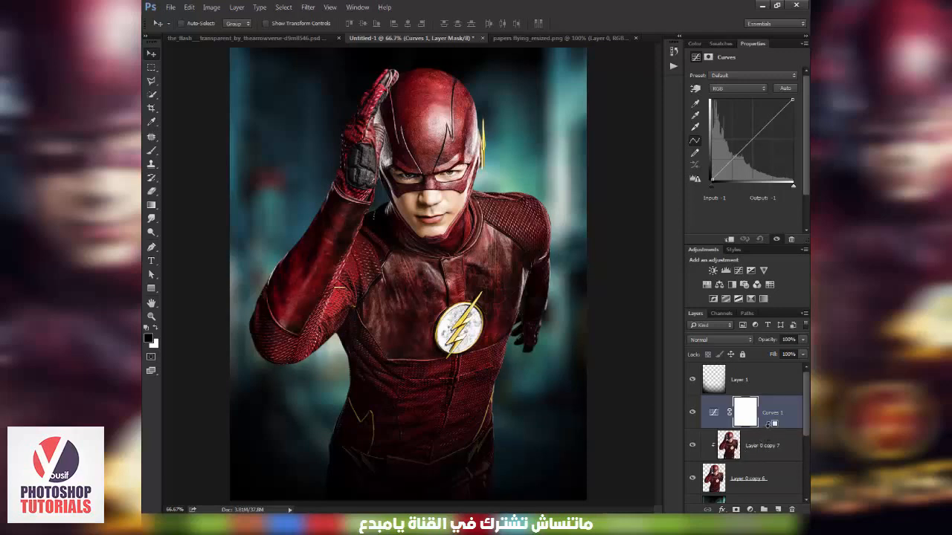
{"action": "left_click", "coordinate": [768, 424], "text": "alt"}
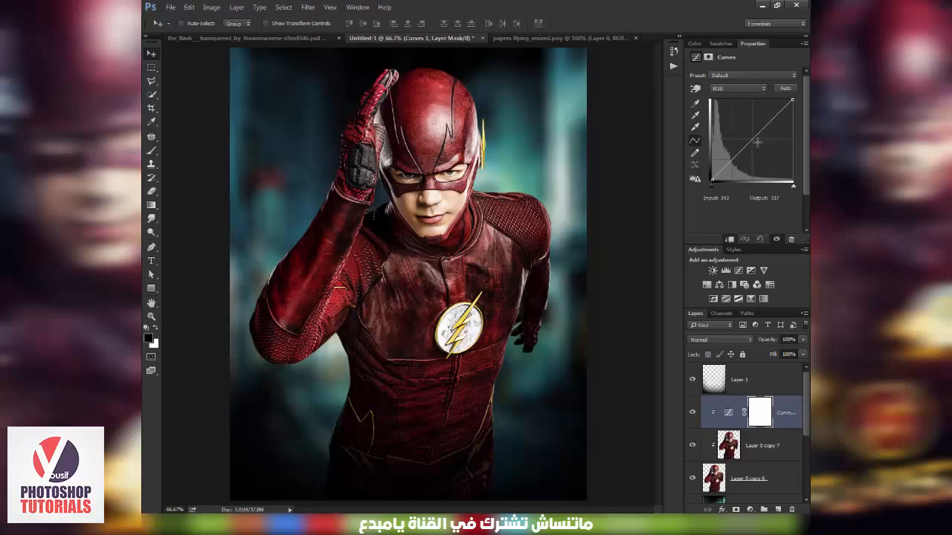
Darken the character with two curve points, input 160 to output 126 and input 58 to output 45
{"action": "mouse_move", "coordinate": [756, 142]}
{"action": "left_mouse_down"}
{"action": "mouse_move", "coordinate": [756, 152]}
{"action": "mouse_move", "coordinate": [762, 139]}
{"action": "left_mouse_up"}
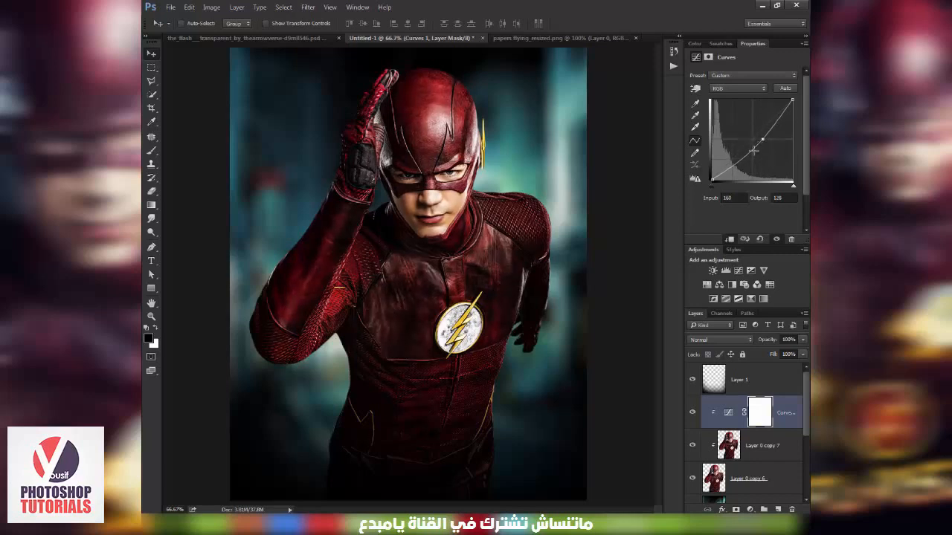
{"action": "left_click", "coordinate": [731, 164]}
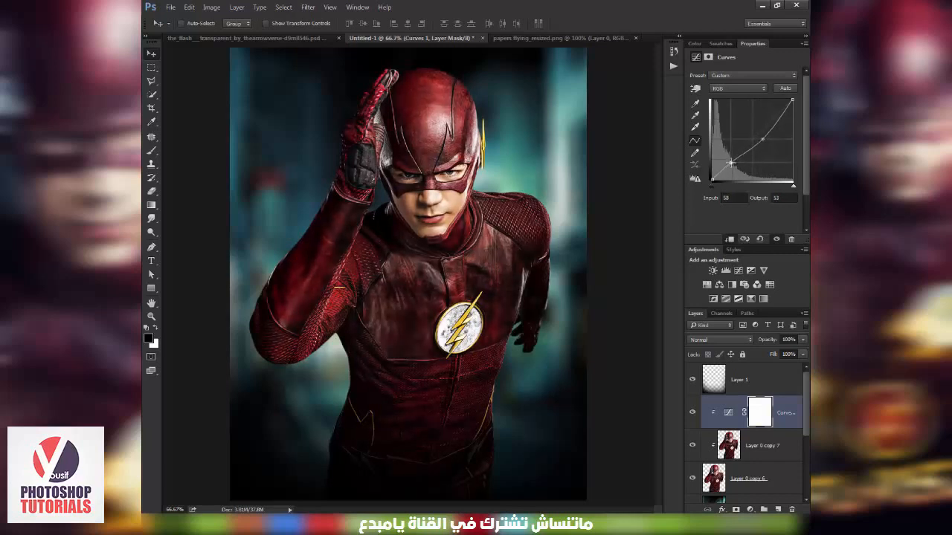
{"action": "left_click_drag", "start_coordinate": [731, 165], "coordinate": [731, 165]}
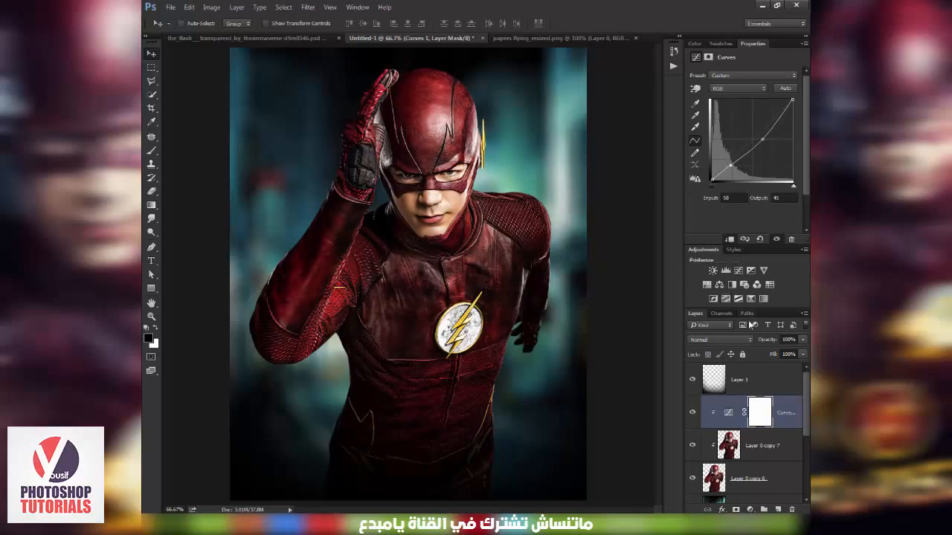
Add a black-filled layer above the Curves adjustment and render a centred 50-300mm Zoom lens flare on it at 100% brightness
{"action": "left_click", "coordinate": [779, 510]}
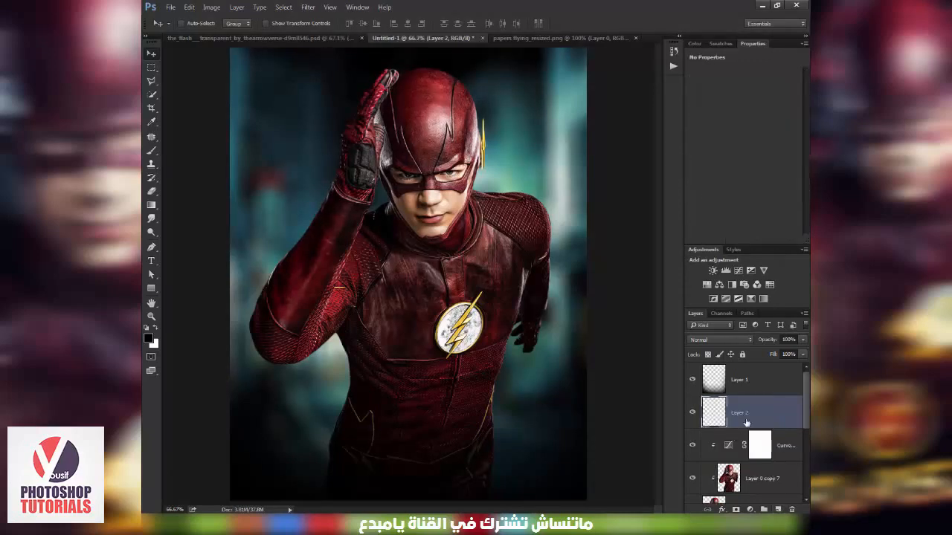
{"action": "key", "text": "alt+BackSpace"}
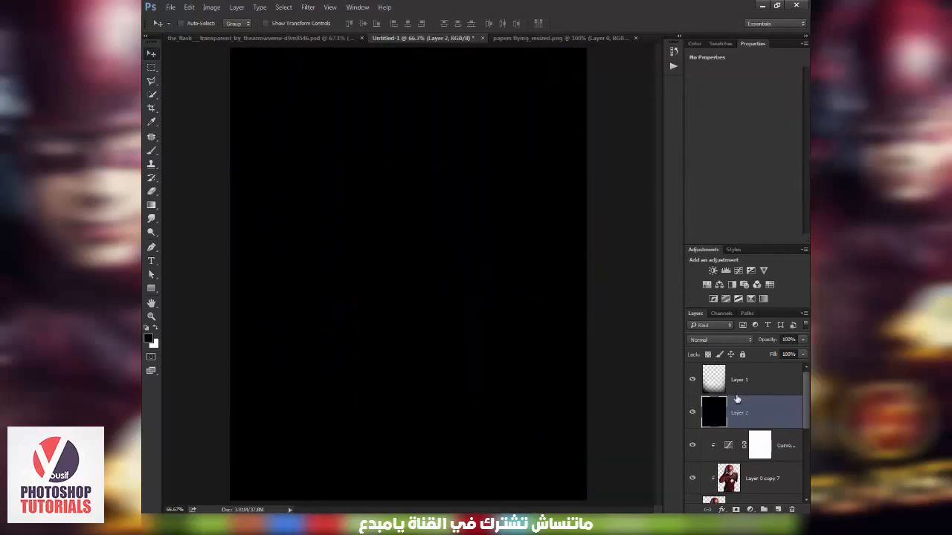
{"action": "left_click", "coordinate": [308, 8]}
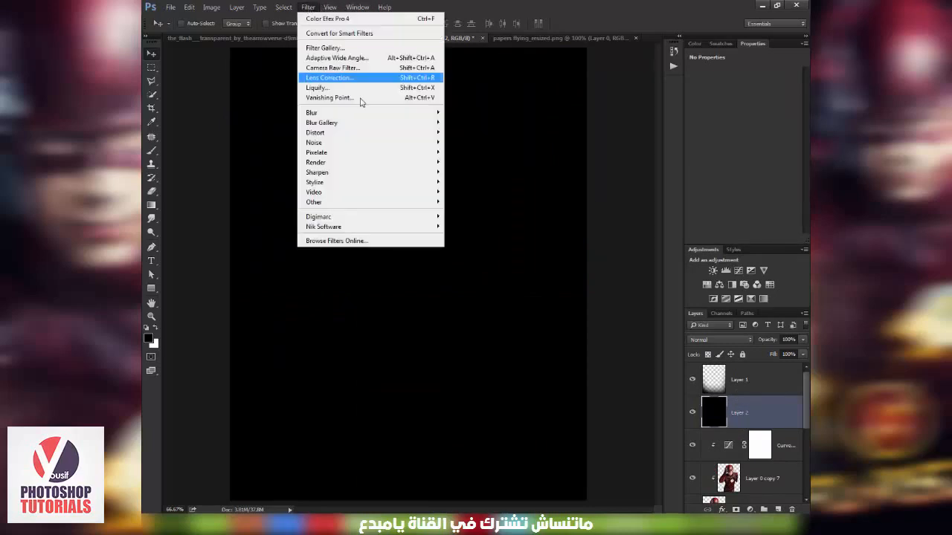
{"action": "mouse_move", "coordinate": [403, 163]}
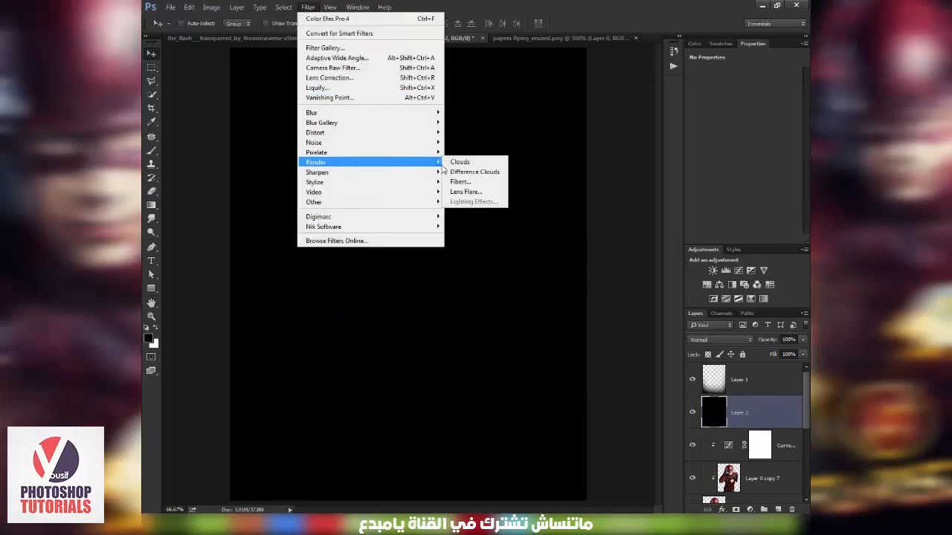
{"action": "left_click", "coordinate": [474, 195]}
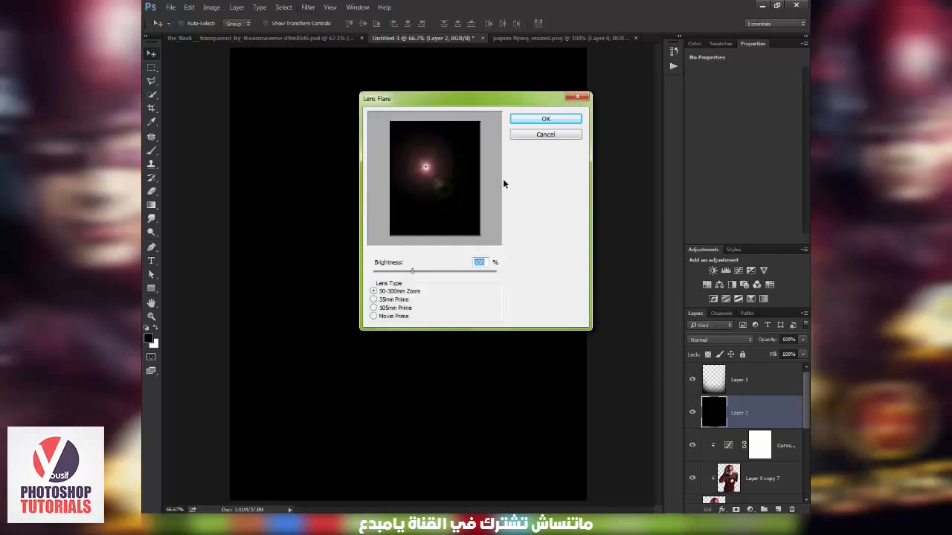
{"action": "left_click", "coordinate": [434, 182]}
{"action": "mouse_move", "coordinate": [431, 178]}
{"action": "left_mouse_down"}
{"action": "mouse_move", "coordinate": [440, 177]}
{"action": "mouse_move", "coordinate": [418, 149]}
{"action": "mouse_move", "coordinate": [452, 163]}
{"action": "mouse_move", "coordinate": [435, 180]}
{"action": "left_mouse_up"}
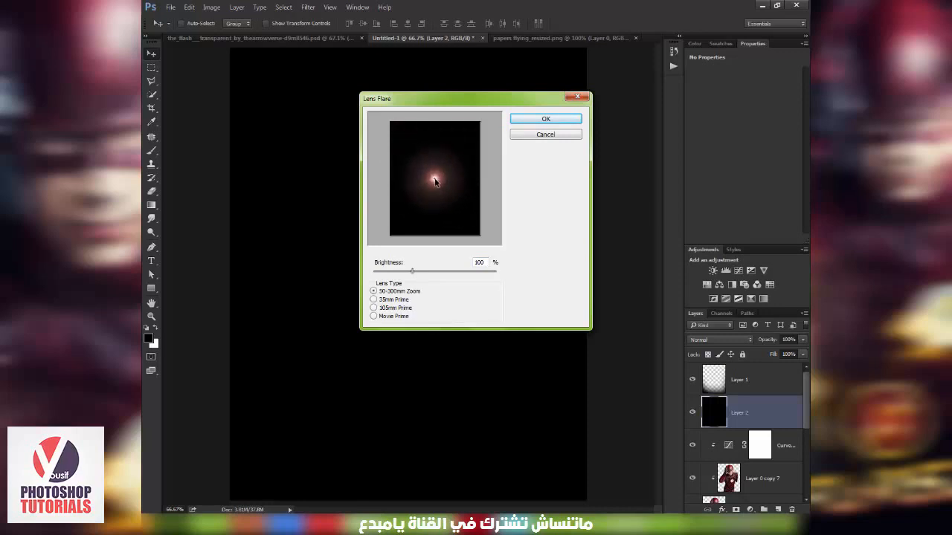
{"action": "left_click", "coordinate": [546, 119]}
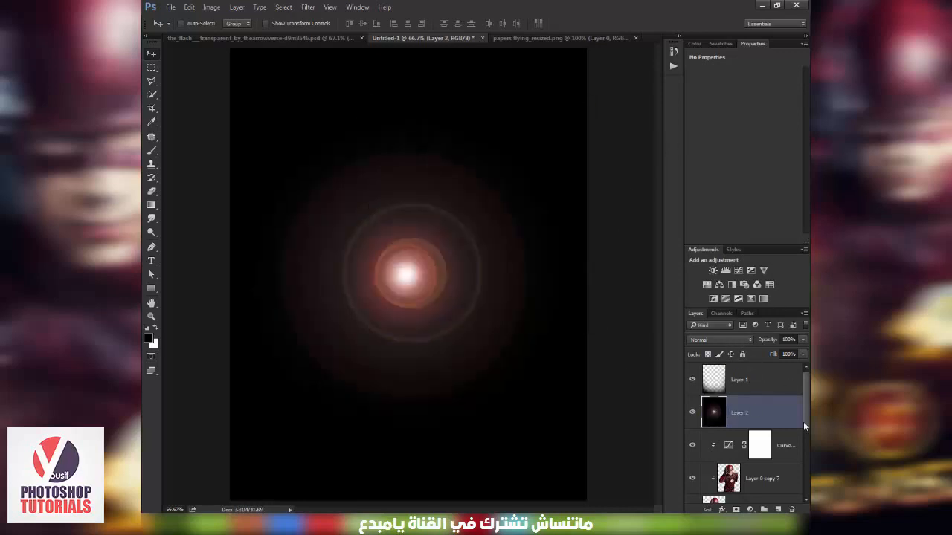
Blend the flare layer in Screen mode, scale it to about 62%, and place the glow beside the neck above the shoulder
{"action": "left_click", "coordinate": [729, 338]}
{"action": "left_click", "coordinate": [722, 198]}
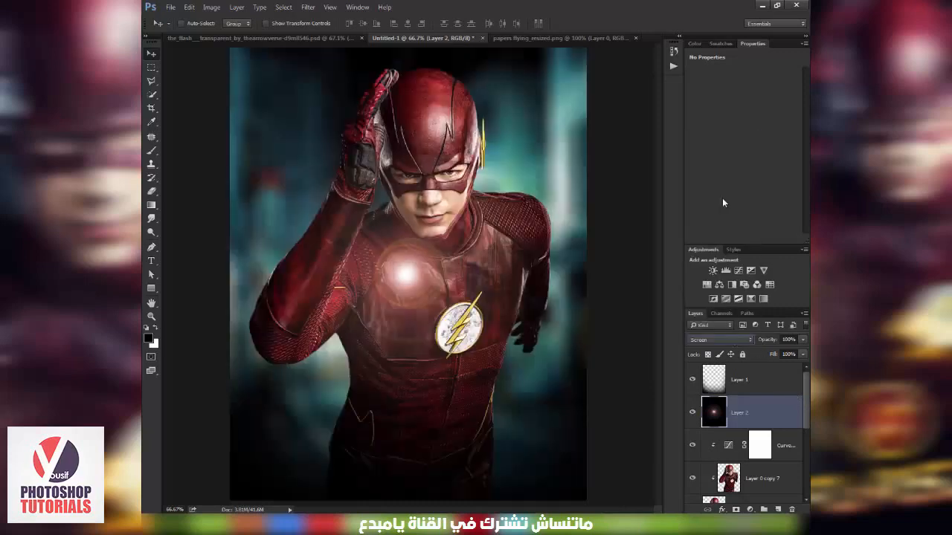
{"action": "left_click_drag", "start_coordinate": [407, 294], "coordinate": [478, 203]}
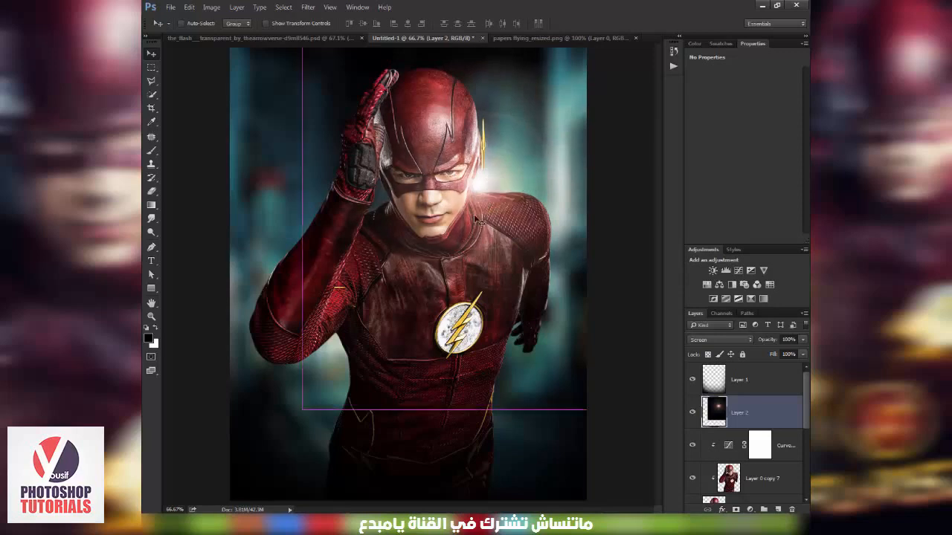
{"action": "key", "text": "ctrl+t"}
{"action": "left_click_drag", "start_coordinate": [325, 385], "coordinate": [387, 334]}
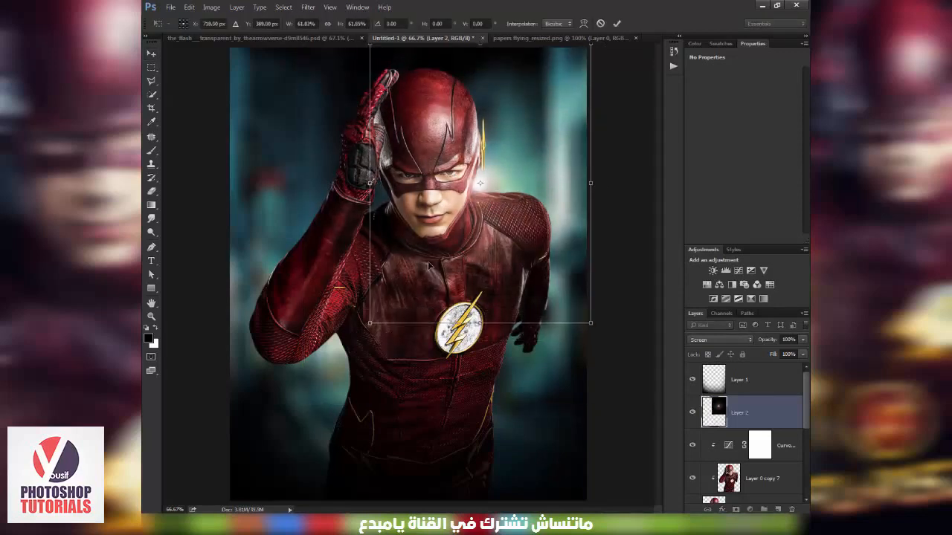
{"action": "key", "text": "Return"}
{"action": "left_click_drag", "start_coordinate": [488, 195], "coordinate": [483, 207]}
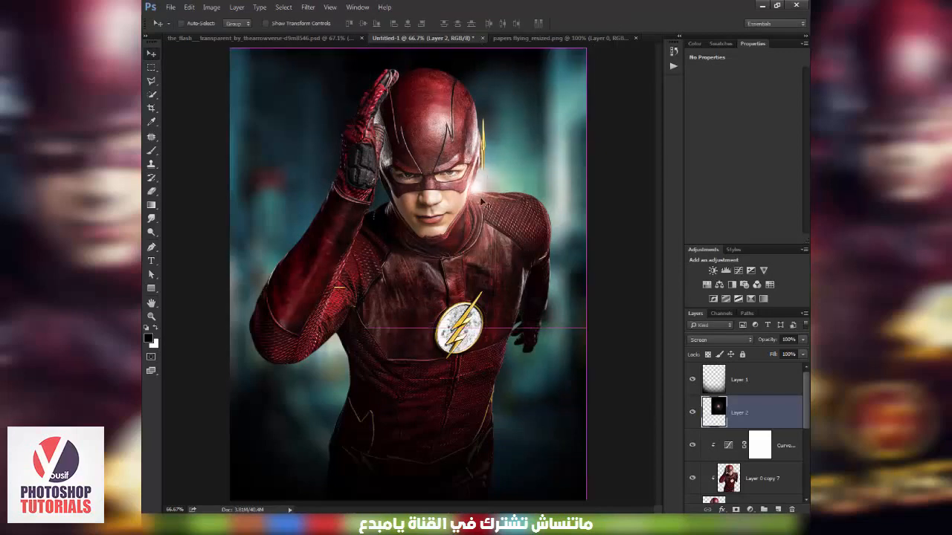
Copy the flare to the inside of the raised elbow, place it behind the character layer, and duplicate that flare above the character
{"action": "left_click_drag", "start_coordinate": [538, 177], "coordinate": [388, 333]}
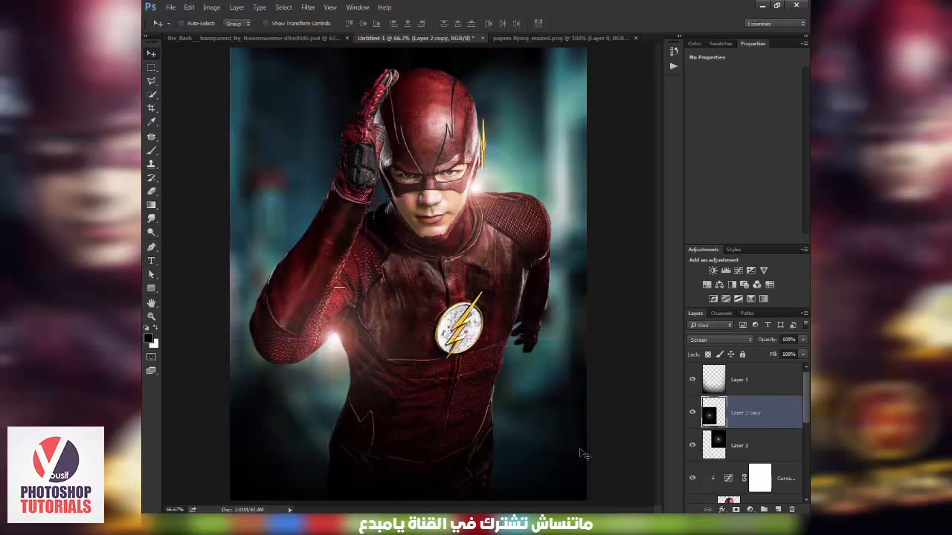
{"action": "left_click_drag", "start_coordinate": [775, 405], "coordinate": [748, 442]}
{"action": "key", "text": "ctrl+j"}
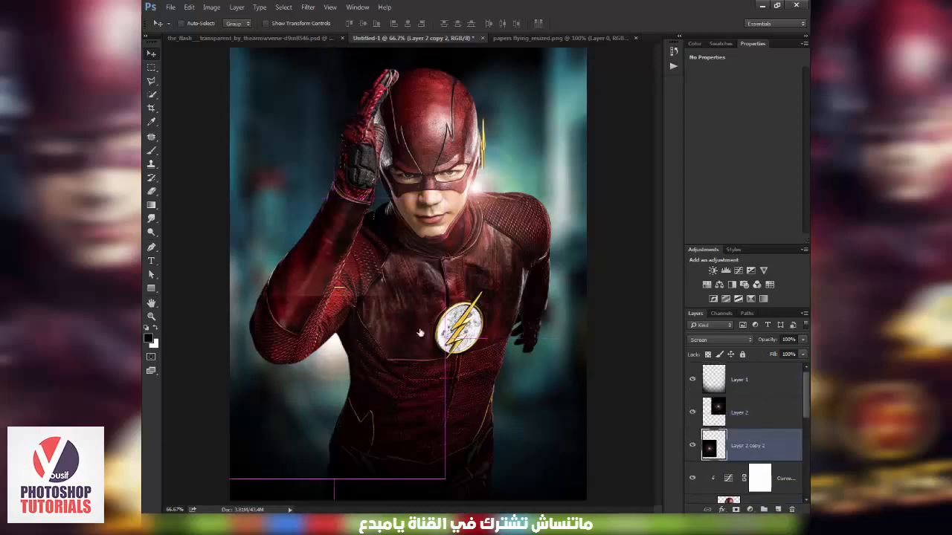
Add a new clipped layer directly above the Soft Light character copy
{"action": "left_click", "coordinate": [443, 274], "text": "alt"}
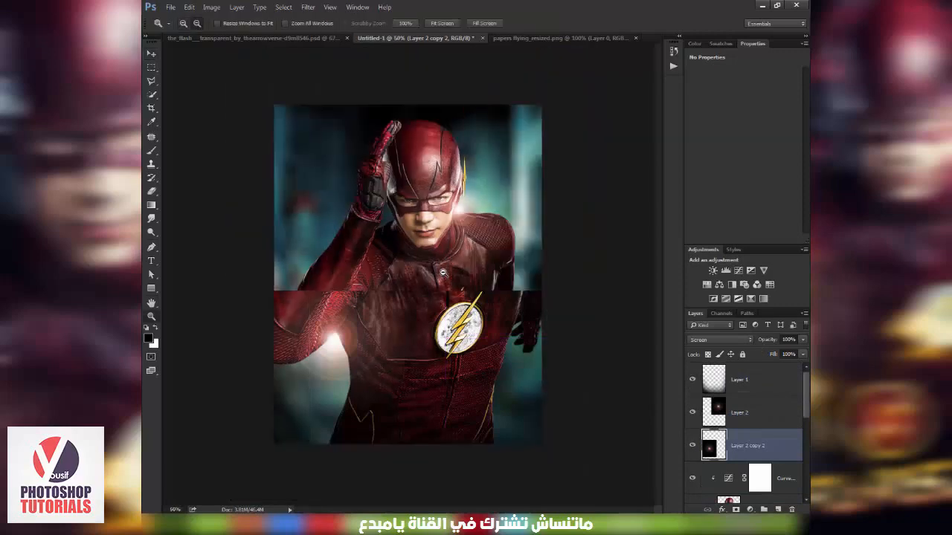
{"action": "left_click", "coordinate": [423, 207]}
{"action": "left_click", "coordinate": [423, 207]}
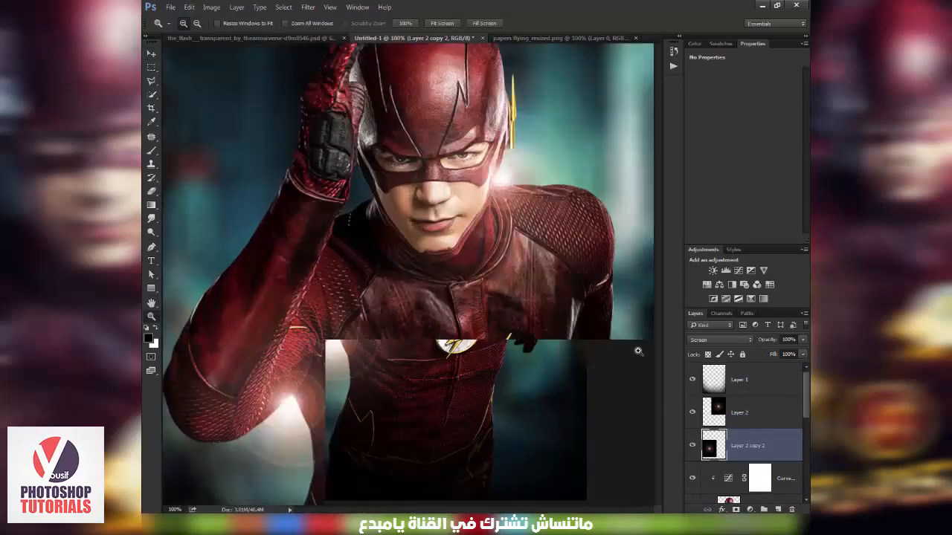
{"action": "scroll", "coordinate": [741, 425], "scroll_direction": "down", "scroll_amount": 3}
{"action": "left_click", "coordinate": [759, 421]}
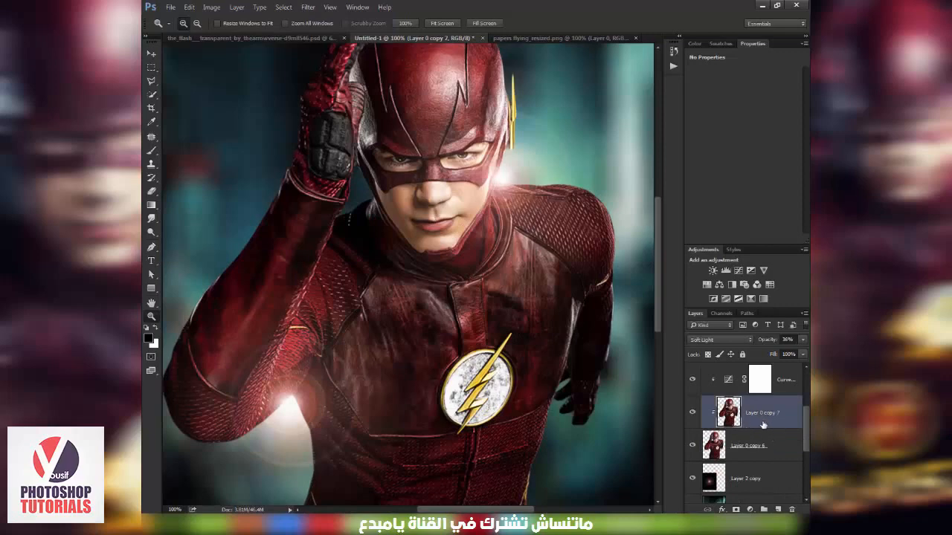
{"action": "left_click", "coordinate": [779, 509]}
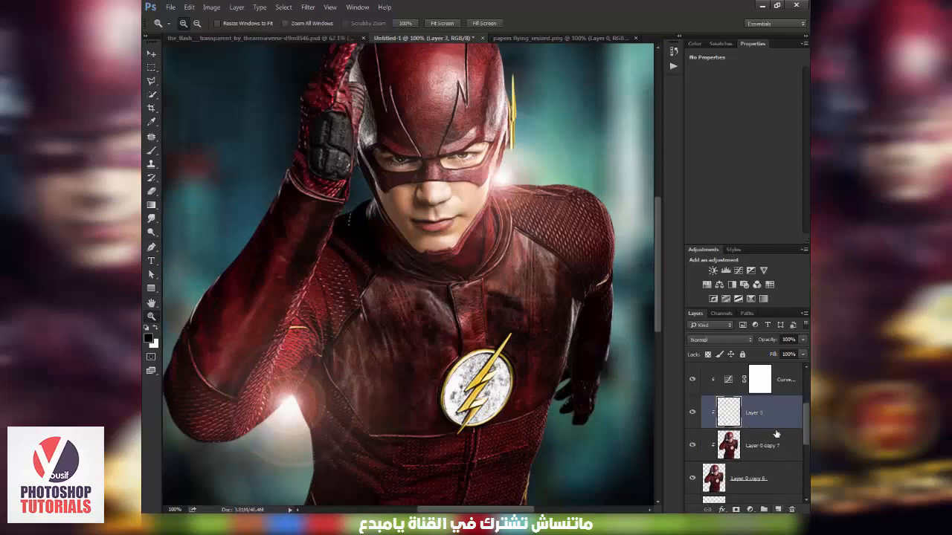
Fill the new clipped layer with 50% Gray and set its blend mode to Overlay
{"action": "left_click_drag", "start_coordinate": [527, 303], "coordinate": [516, 376]}
{"action": "key", "text": "v"}
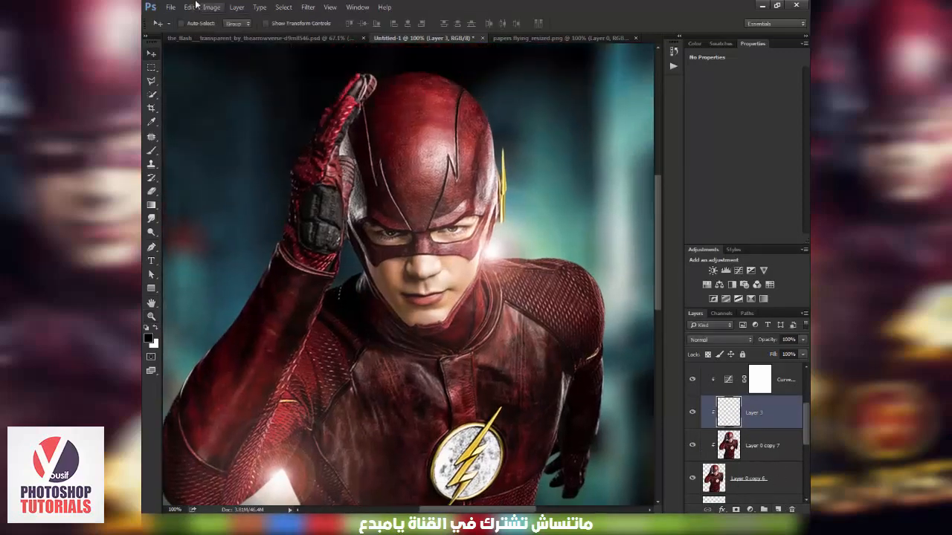
{"action": "left_click", "coordinate": [192, 6]}
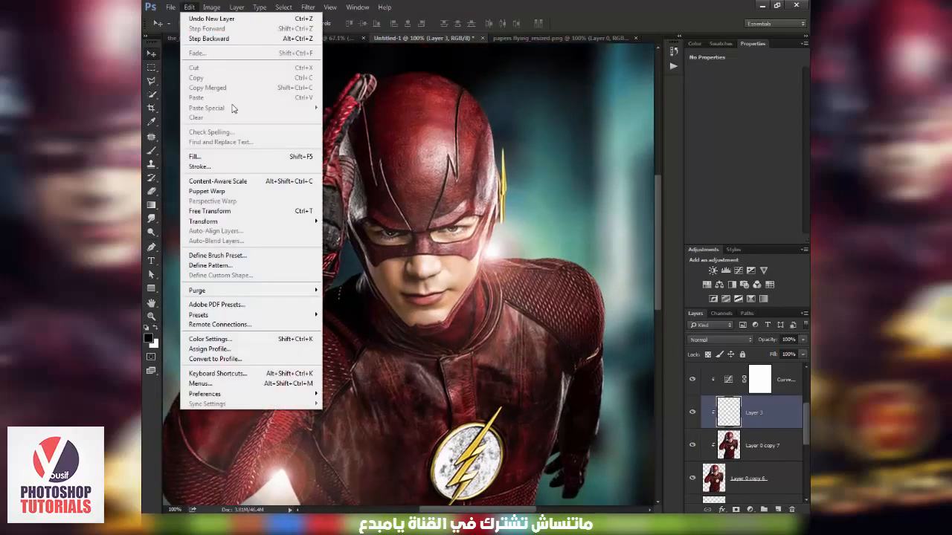
{"action": "left_click", "coordinate": [272, 158]}
{"action": "left_click", "coordinate": [485, 156]}
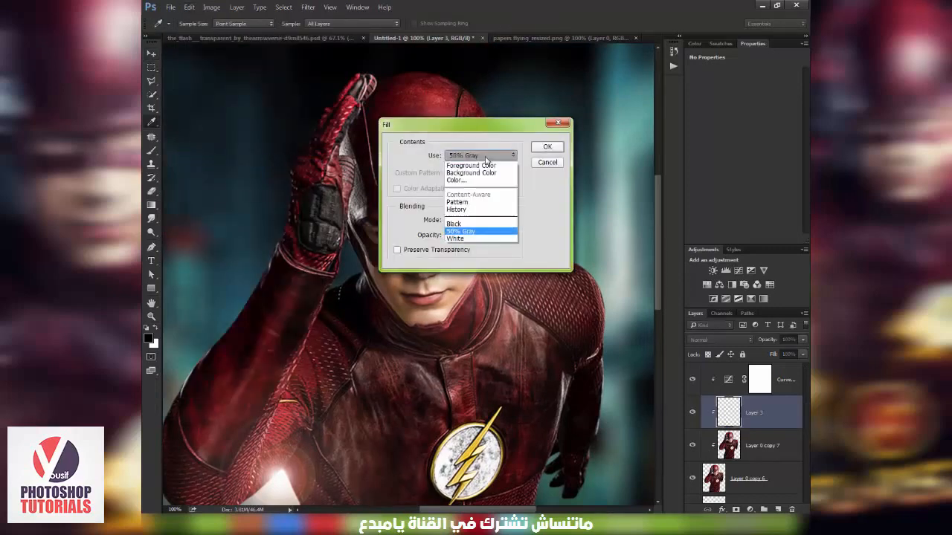
{"action": "left_click", "coordinate": [484, 157]}
{"action": "left_click", "coordinate": [547, 146]}
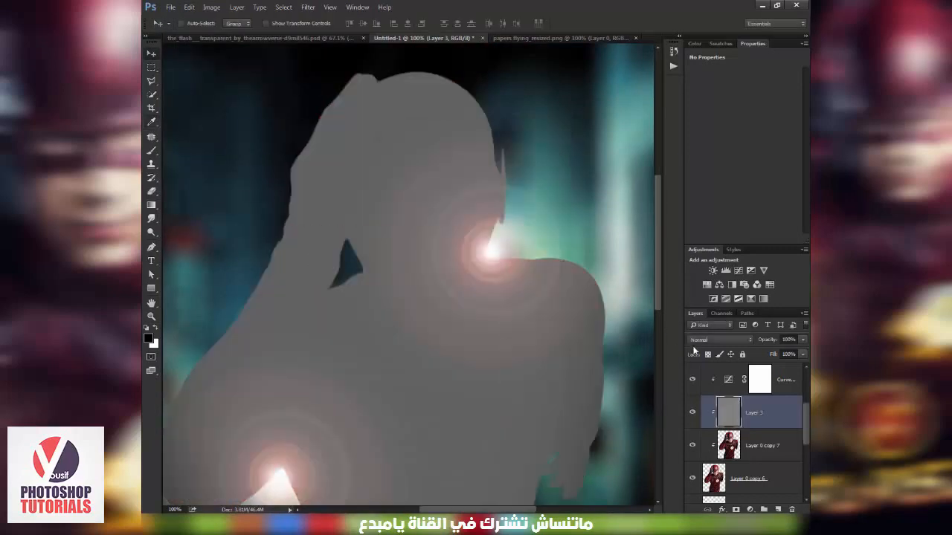
{"action": "left_click", "coordinate": [697, 341]}
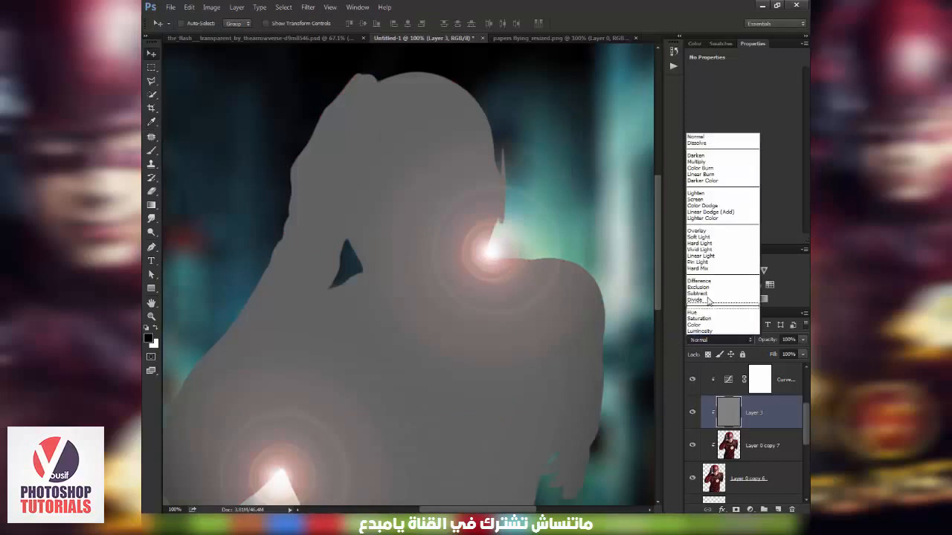
{"action": "left_click", "coordinate": [703, 231]}
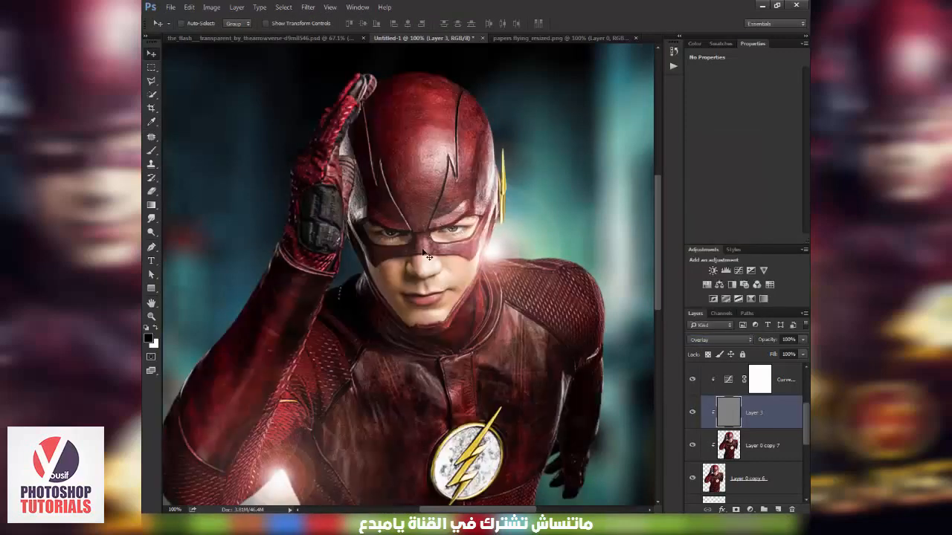
Darken the mask around the nose bridge with the Burn tool in the Midtones range at 16% exposure
{"action": "key", "text": "z"}
{"action": "left_click_drag", "start_coordinate": [254, 124], "coordinate": [408, 270]}
{"action": "left_click", "coordinate": [151, 231]}
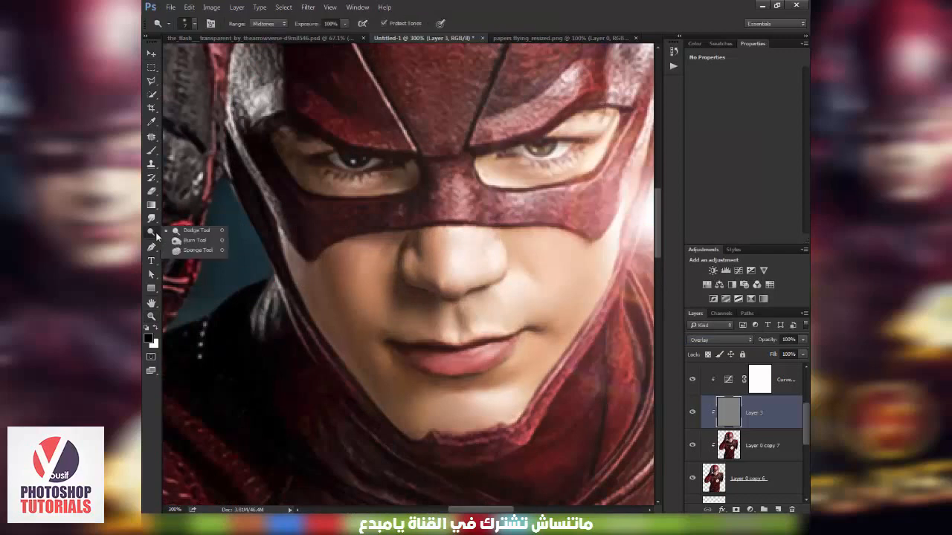
{"action": "left_click", "coordinate": [188, 240]}
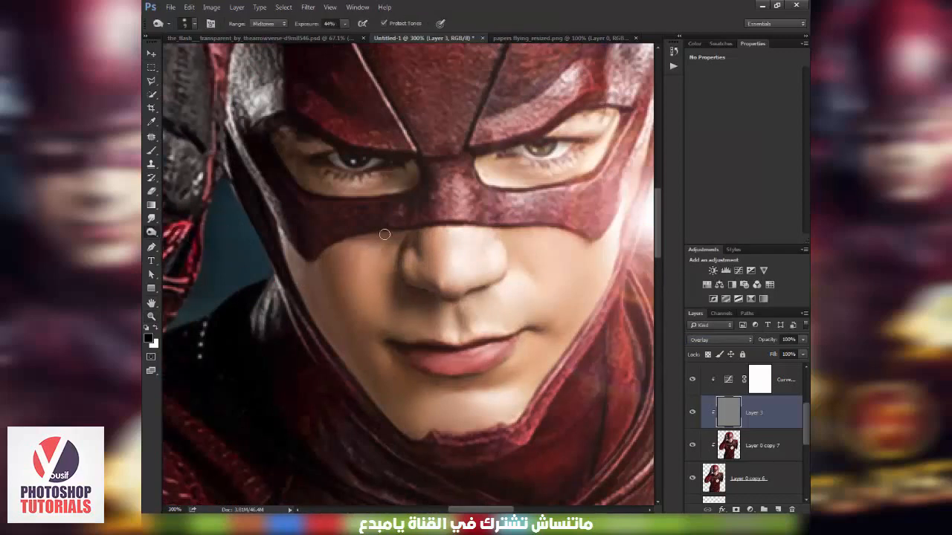
{"action": "left_click", "coordinate": [309, 23]}
{"action": "key", "text": "bracketright"}
{"action": "key", "text": "bracketright"}
{"action": "key", "text": "bracketright"}
{"action": "key", "text": "bracketright"}
{"action": "key", "text": "bracketright"}
{"action": "key", "text": "bracketleft"}
{"action": "key", "text": "bracketleft"}
{"action": "key", "text": "bracketleft"}
{"action": "key", "text": "bracketleft"}
{"action": "key", "text": "bracketleft"}
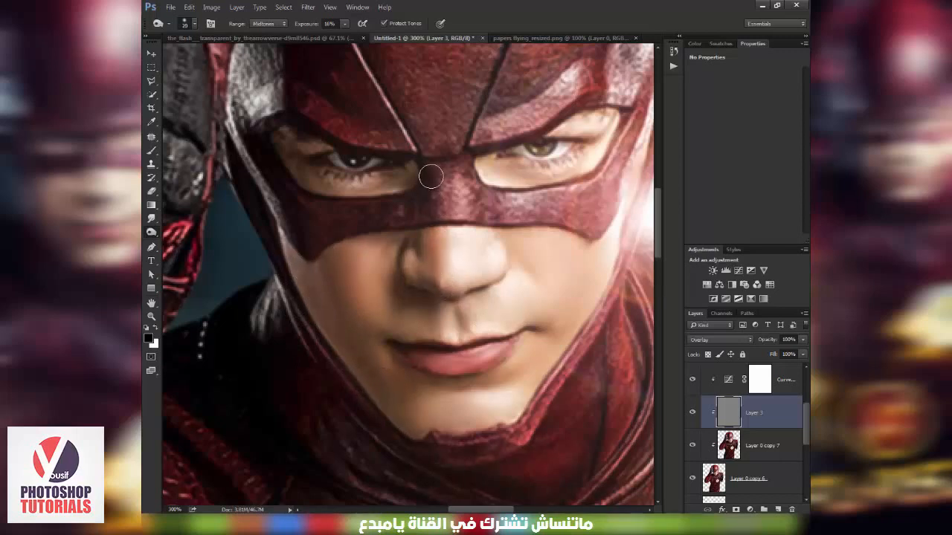
Raise the Burn exposure to 24% and deepen the shadows on the nose, lips and chin, varying the brush size
{"action": "left_click_drag", "start_coordinate": [315, 26], "coordinate": [321, 26]}
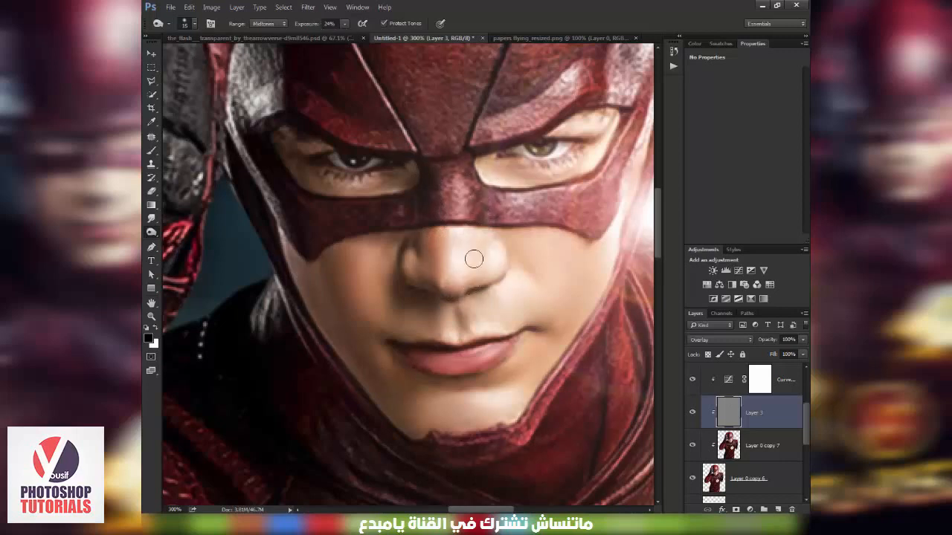
{"action": "key", "text": "bracketright"}
{"action": "key", "text": "bracketright"}
{"action": "key", "text": "bracketright"}
{"action": "key", "text": "bracketright"}
{"action": "key", "text": "bracketright"}
{"action": "key", "text": "bracketright"}
{"action": "key", "text": "bracketright"}
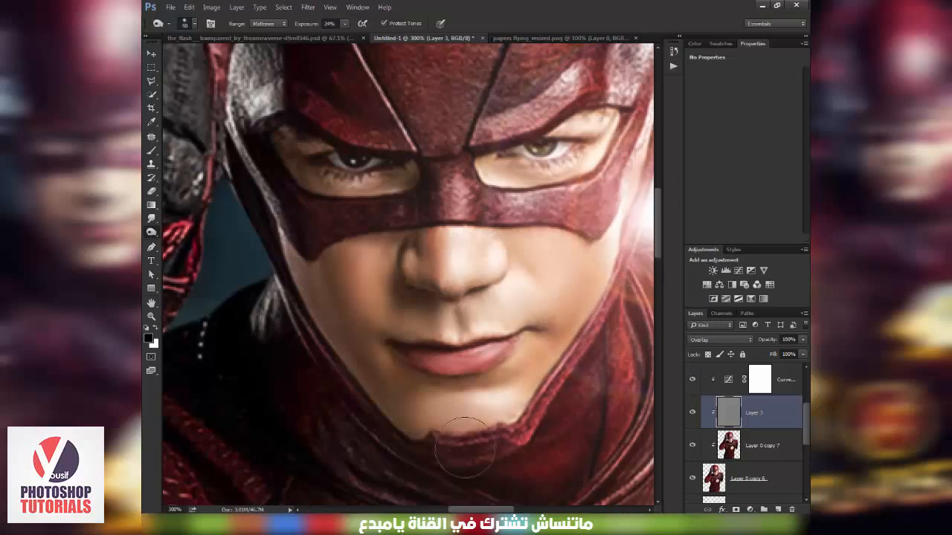
{"action": "key", "text": "bracketleft"}
{"action": "key", "text": "bracketleft"}
{"action": "key", "text": "bracketleft"}
{"action": "left_click_drag", "start_coordinate": [455, 397], "coordinate": [447, 397]}
{"action": "key", "text": "bracketleft"}
{"action": "key", "text": "bracketleft"}
{"action": "key", "text": "bracketleft"}
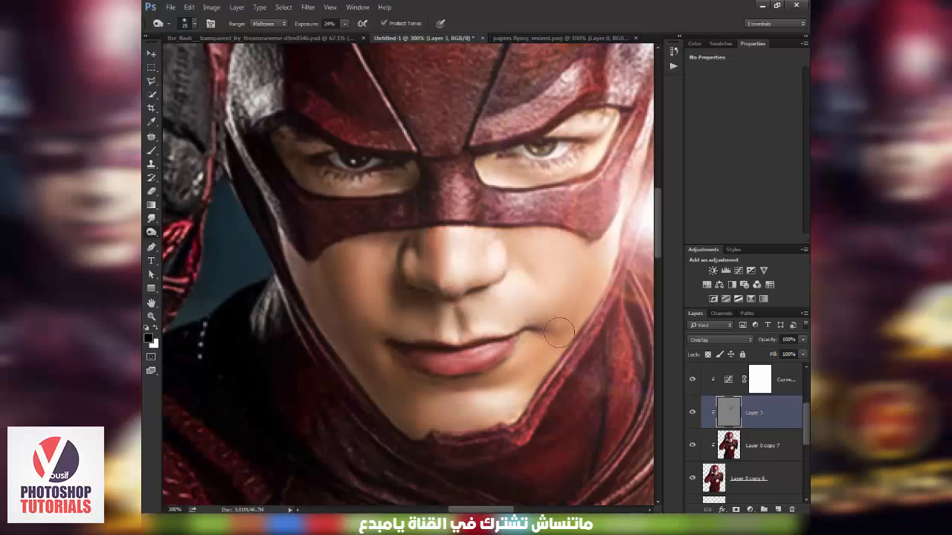
Burn the shaded areas of the helmet's forehead and side with a larger soft brush
{"action": "key", "text": "]"}
{"action": "mouse_move", "coordinate": [549, 292]}
{"action": "left_mouse_down"}
{"action": "mouse_move", "coordinate": [551, 358]}
{"action": "mouse_move", "coordinate": [522, 489]}
{"action": "left_mouse_up"}
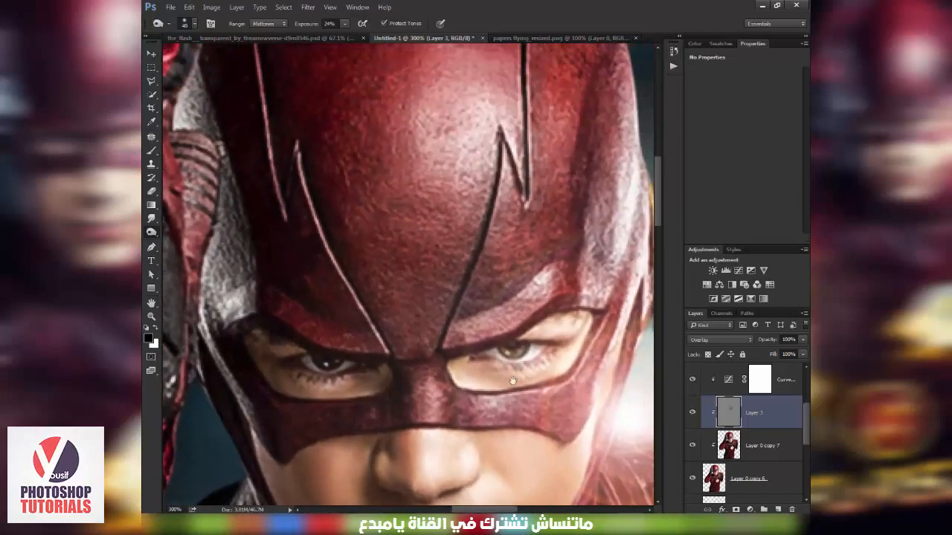
{"action": "left_click_drag", "start_coordinate": [513, 381], "coordinate": [490, 446]}
{"action": "key", "text": "]"}
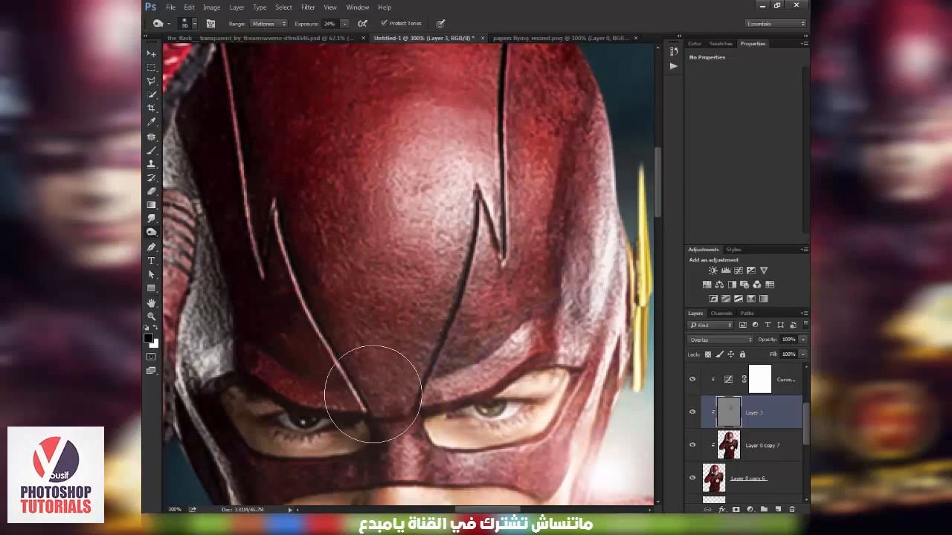
{"action": "key", "text": "]"}
{"action": "key", "text": "]"}
{"action": "key", "text": "]"}
{"action": "key", "text": "]"}
{"action": "key", "text": "]"}
{"action": "key", "text": "]"}
{"action": "key", "text": "]"}
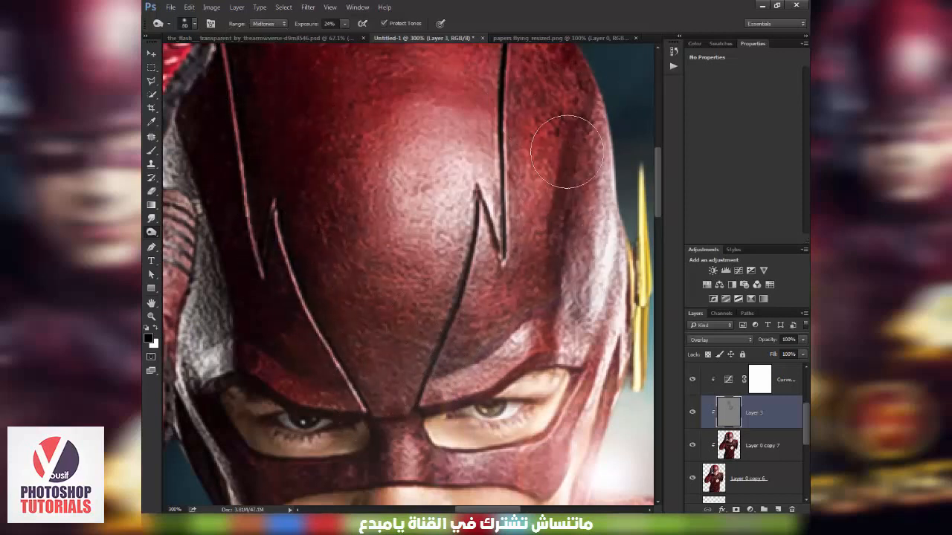
{"action": "mouse_move", "coordinate": [524, 290]}
{"action": "left_mouse_down"}
{"action": "mouse_move", "coordinate": [560, 208]}
{"action": "mouse_move", "coordinate": [568, 134]}
{"action": "left_mouse_up"}
Burn the dark creases of the mask above and around the eyes with a smaller brush of about 25 px
{"action": "key", "text": "["}
{"action": "key", "text": "["}
{"action": "key", "text": "["}
{"action": "key", "text": "["}
{"action": "key", "text": "["}
{"action": "key", "text": "["}
{"action": "key", "text": "["}
{"action": "key", "text": "["}
{"action": "key", "text": "["}
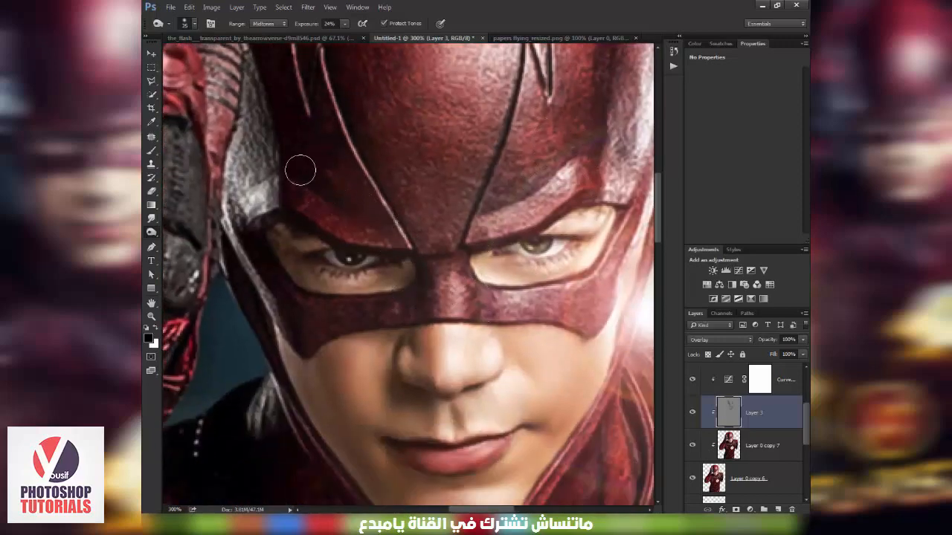
{"action": "key", "text": "bracketleft"}
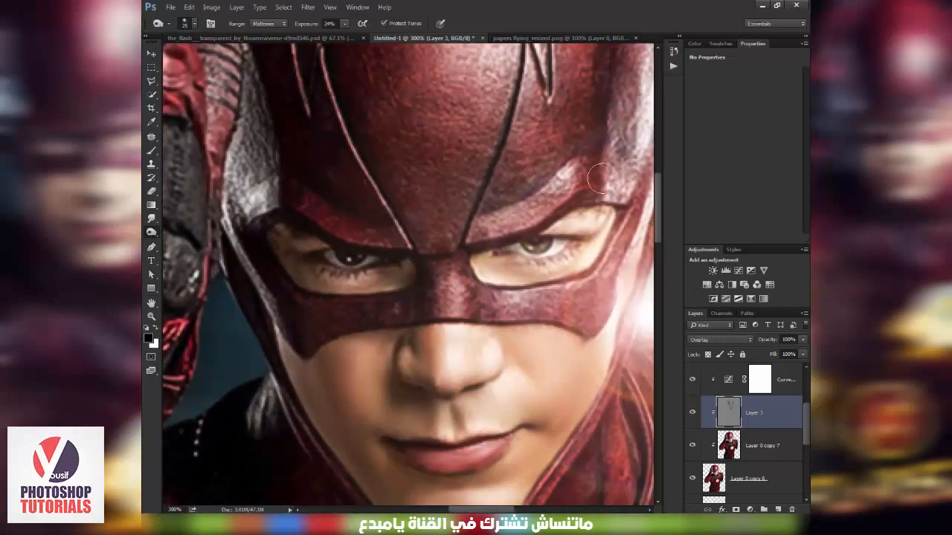
{"action": "left_click_drag", "start_coordinate": [576, 176], "coordinate": [548, 144]}
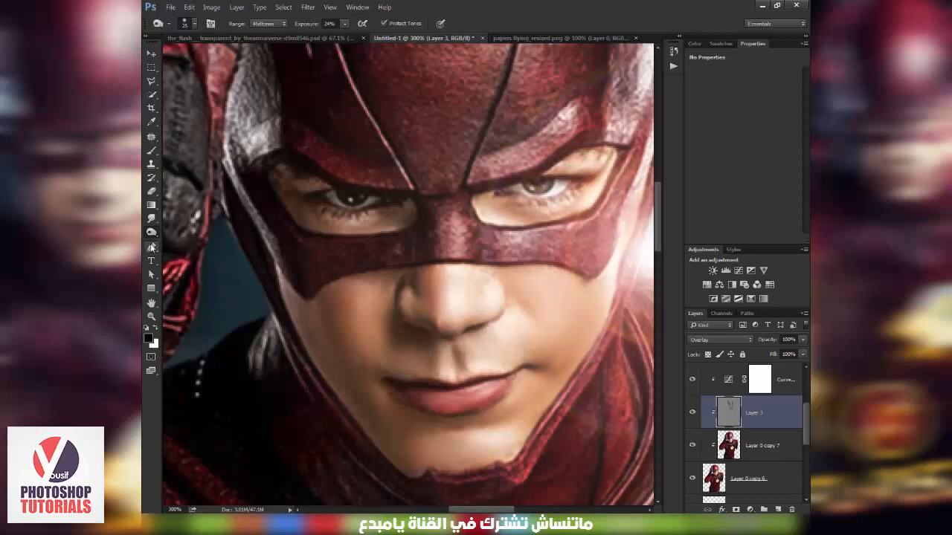
Set the Dodge tool's exposure to 22% in the Midtones range and brighten the mask's nose bridge and the shaded cheek
{"action": "left_click", "coordinate": [309, 24]}
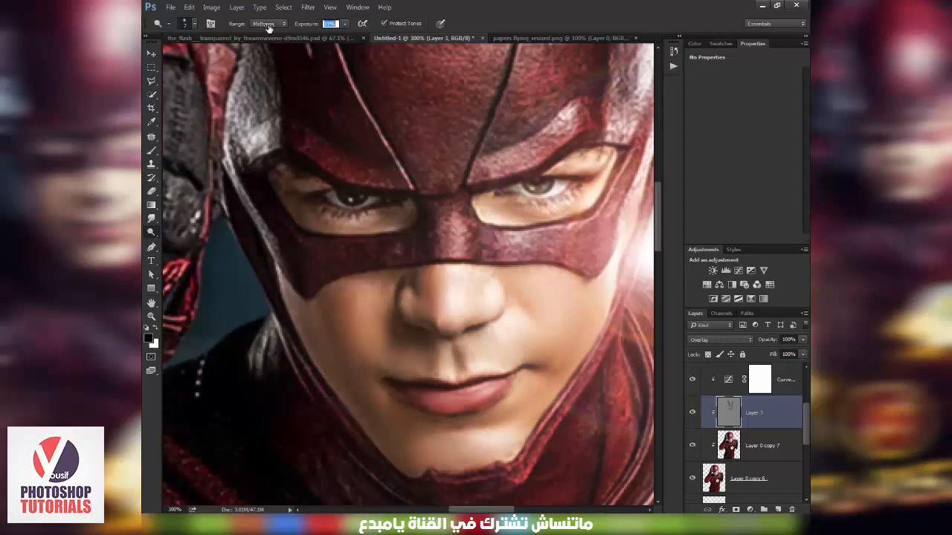
{"action": "type", "text": "22"}
{"action": "left_click_drag", "start_coordinate": [458, 223], "coordinate": [457, 245]}
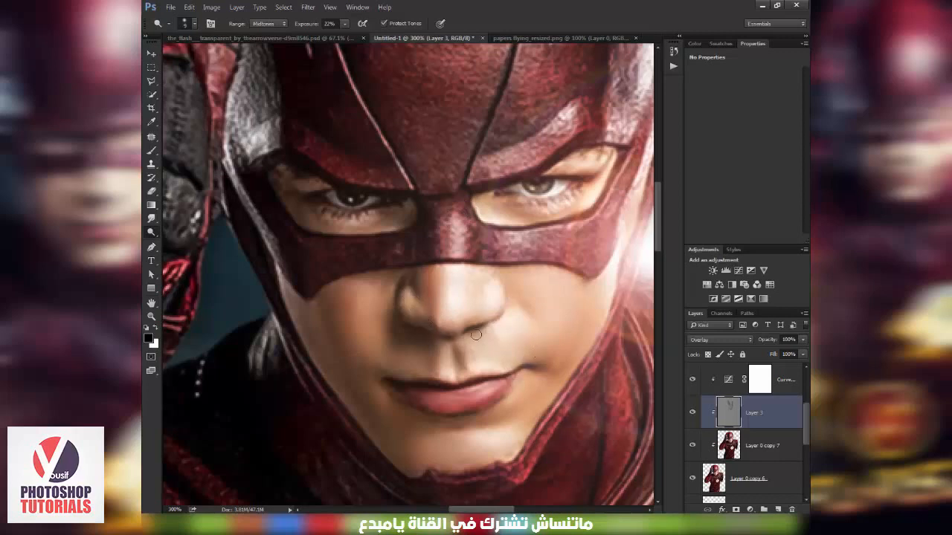
{"action": "left_click_drag", "start_coordinate": [371, 336], "coordinate": [367, 301]}
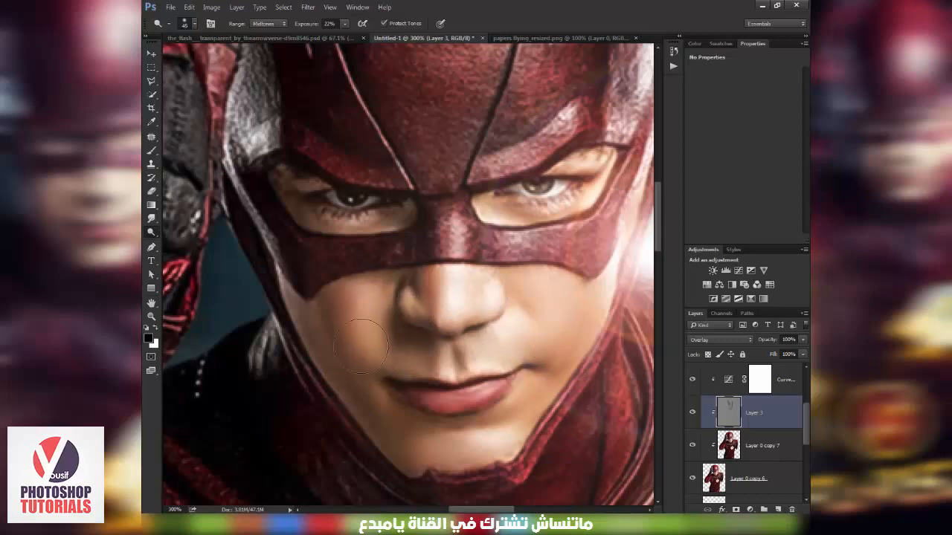
Dodge the collar edge around the chin and the lower lip, varying the brush size between about 10 and 30 px
{"action": "key", "text": "["}
{"action": "key", "text": "["}
{"action": "key", "text": "["}
{"action": "key", "text": "["}
{"action": "key", "text": "["}
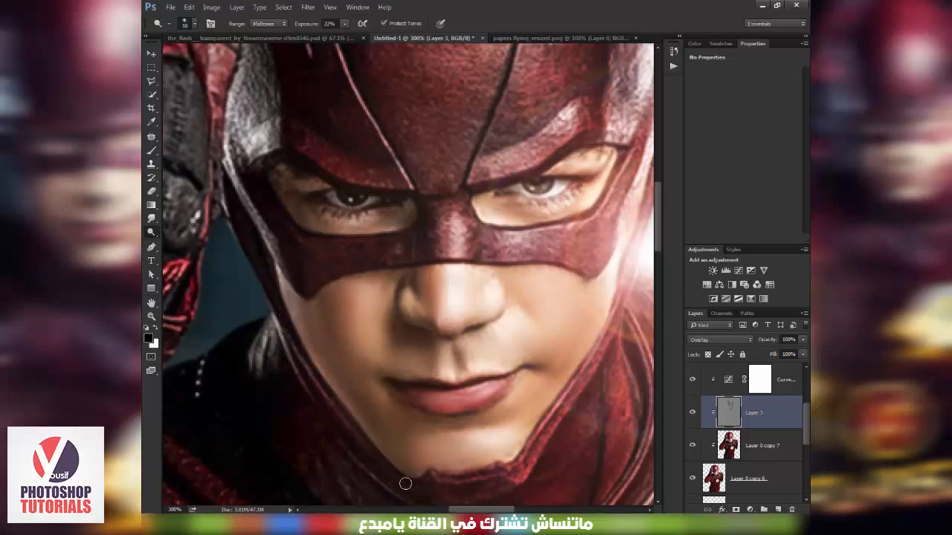
{"action": "key", "text": "bracketright"}
{"action": "key", "text": "bracketright"}
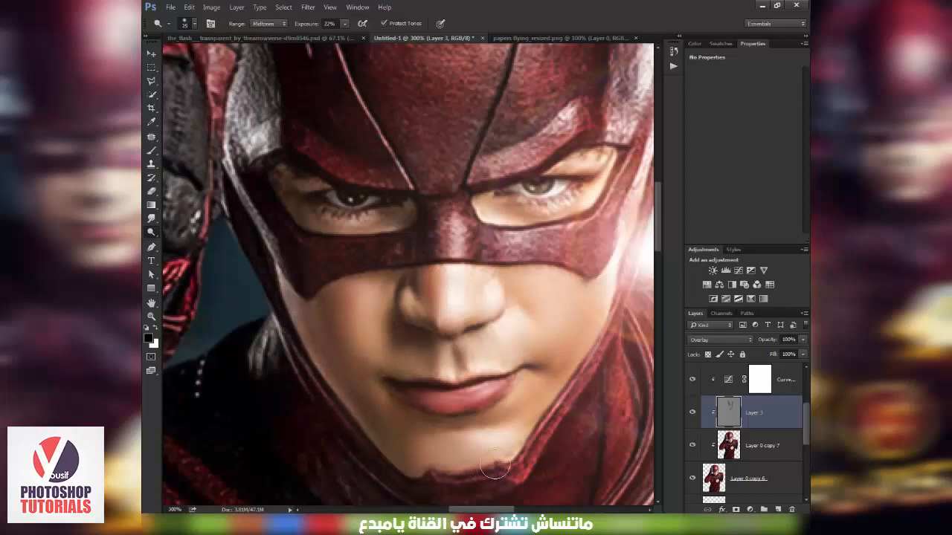
{"action": "key", "text": "bracketright"}
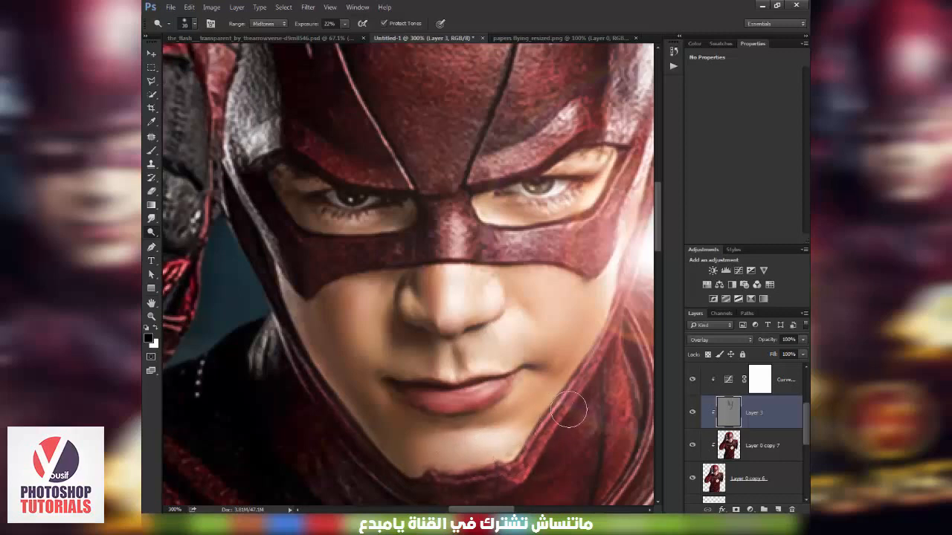
{"action": "key", "text": "bracketleft"}
{"action": "key", "text": "bracketleft"}
{"action": "key", "text": "bracketleft"}
{"action": "left_click_drag", "start_coordinate": [445, 400], "coordinate": [436, 400]}
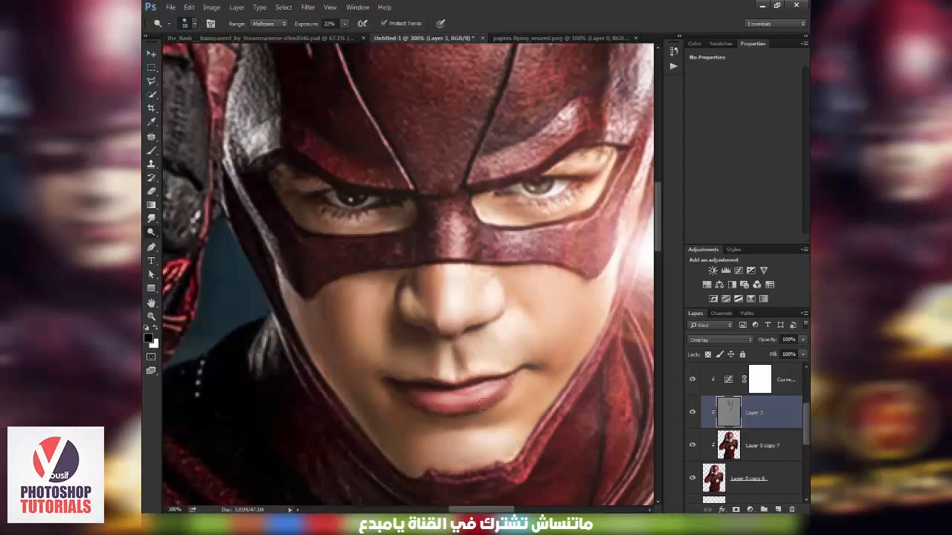
Dodge the lit cheek below the mask with a 30 px brush and the eye beside the lens flare with a smaller brush
{"action": "key", "text": "bracketright"}
{"action": "key", "text": "bracketright"}
{"action": "key", "text": "bracketright"}
{"action": "key", "text": "bracketright"}
{"action": "key", "text": "bracketright"}
{"action": "key", "text": "bracketright"}
{"action": "key", "text": "bracketleft"}
{"action": "left_click_drag", "start_coordinate": [584, 279], "coordinate": [572, 308]}
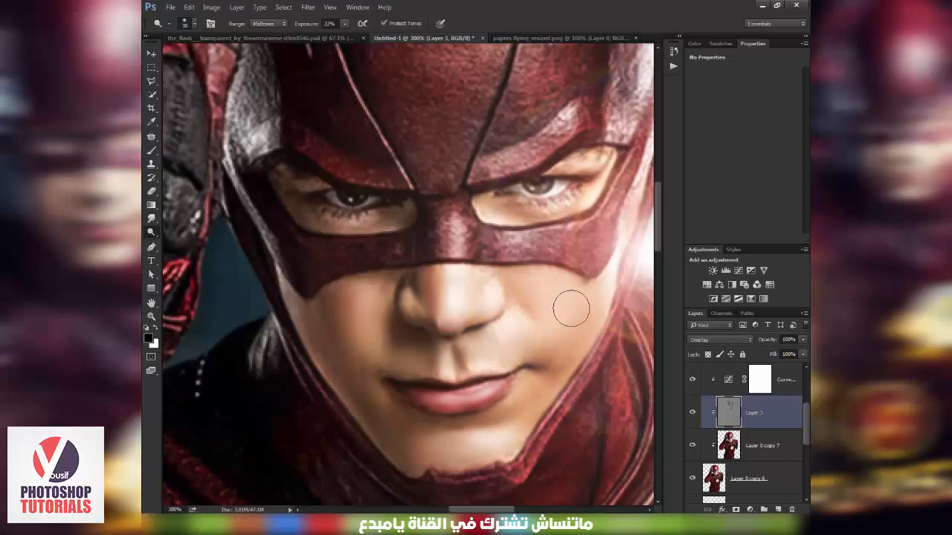
{"action": "key", "text": "bracketleft"}
{"action": "key", "text": "bracketleft"}
{"action": "left_click_drag", "start_coordinate": [544, 182], "coordinate": [514, 186]}
Brighten the highlight on the helmet's forehead between the seams with a 35 px Dodge brush
{"action": "key", "text": "bracketright"}
{"action": "key", "text": "bracketright"}
{"action": "key", "text": "bracketright"}
{"action": "key", "text": "bracketright"}
{"action": "key", "text": "bracketright"}
{"action": "key", "text": "bracketright"}
{"action": "key", "text": "bracketleft"}
{"action": "key", "text": "bracketleft"}
{"action": "left_click_drag", "start_coordinate": [519, 90], "coordinate": [450, 267]}
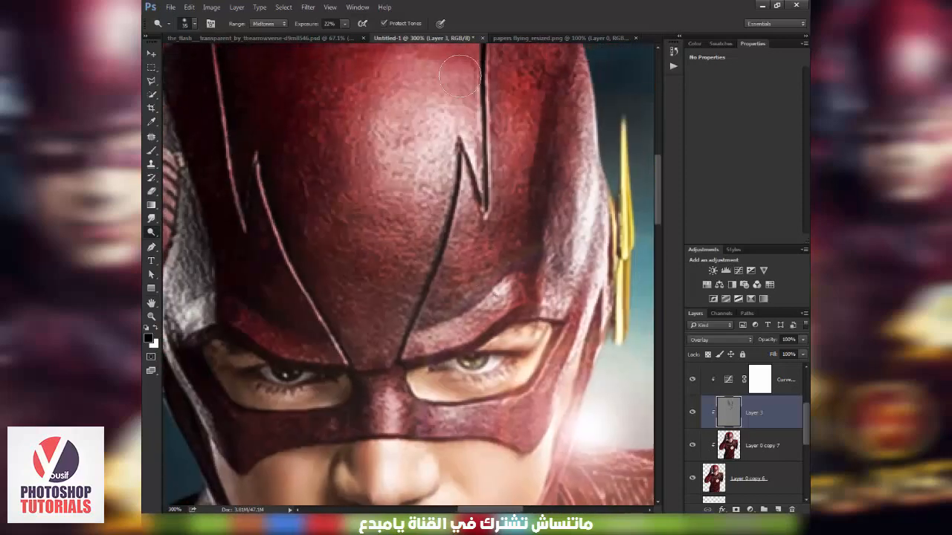
{"action": "mouse_move", "coordinate": [459, 75]}
{"action": "left_mouse_down"}
{"action": "mouse_move", "coordinate": [392, 279]}
{"action": "mouse_move", "coordinate": [395, 150]}
{"action": "mouse_move", "coordinate": [380, 234]}
{"action": "mouse_move", "coordinate": [379, 134]}
{"action": "mouse_move", "coordinate": [347, 195]}
{"action": "left_mouse_up"}
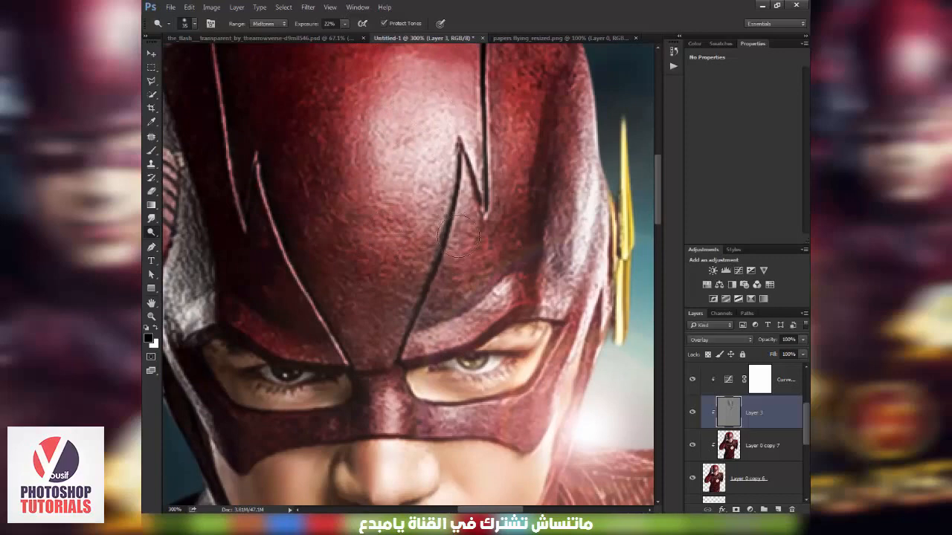
Dodge the sleeve of the raised arm from the cuff down to the elbow with a brush of about 60 px
{"action": "key", "text": "ctrl+0"}
{"action": "key", "text": "z"}
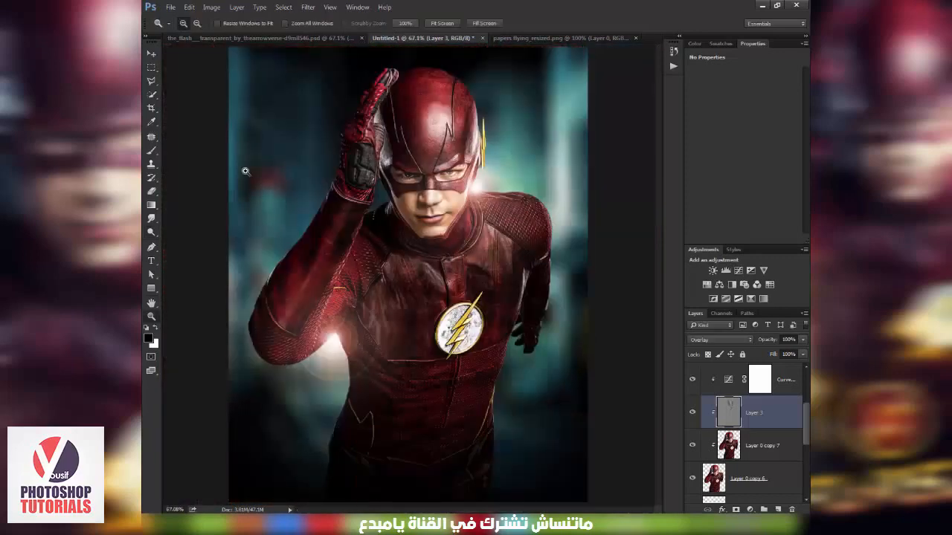
{"action": "left_click_drag", "start_coordinate": [246, 171], "coordinate": [436, 424]}
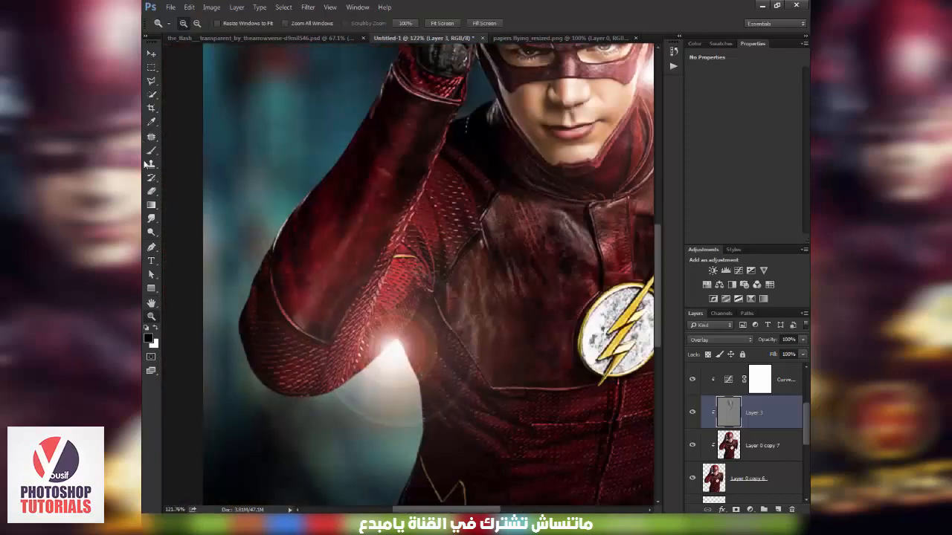
{"action": "left_click", "coordinate": [151, 232]}
{"action": "key", "text": "]"}
{"action": "key", "text": "]"}
{"action": "key", "text": "]"}
{"action": "key", "text": "]"}
{"action": "key", "text": "]"}
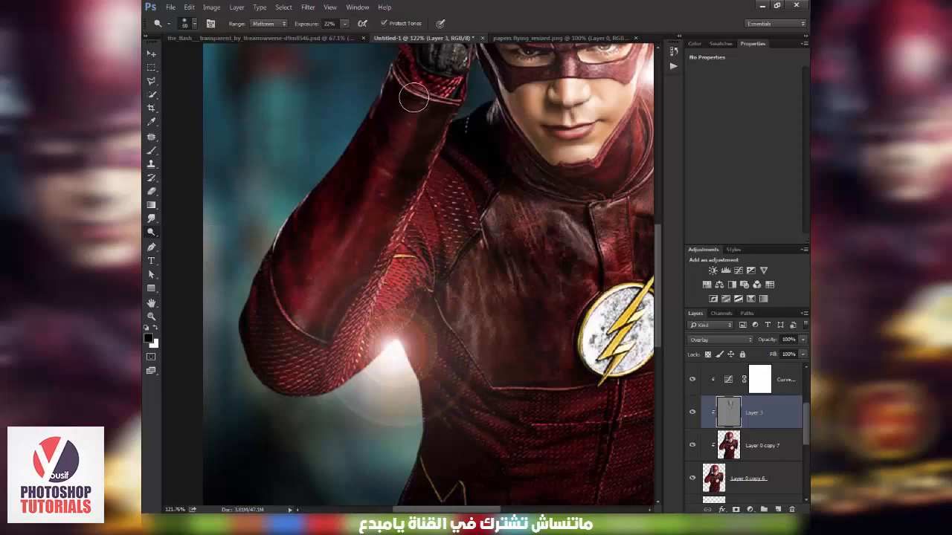
{"action": "mouse_move", "coordinate": [414, 98]}
{"action": "left_mouse_down"}
{"action": "mouse_move", "coordinate": [358, 223]}
{"action": "mouse_move", "coordinate": [406, 133]}
{"action": "mouse_move", "coordinate": [345, 235]}
{"action": "mouse_move", "coordinate": [382, 168]}
{"action": "mouse_move", "coordinate": [344, 229]}
{"action": "mouse_move", "coordinate": [353, 183]}
{"action": "mouse_move", "coordinate": [249, 323]}
{"action": "mouse_move", "coordinate": [315, 297]}
{"action": "mouse_move", "coordinate": [449, 299]}
{"action": "mouse_move", "coordinate": [465, 280]}
{"action": "mouse_move", "coordinate": [425, 265]}
{"action": "mouse_move", "coordinate": [325, 300]}
{"action": "mouse_move", "coordinate": [293, 320]}
{"action": "mouse_move", "coordinate": [280, 365]}
{"action": "mouse_move", "coordinate": [301, 314]}
{"action": "mouse_move", "coordinate": [307, 354]}
{"action": "left_mouse_up"}
Enlarge the Dodge brush to 125 px and brighten the raised arm and the adjoining suit more broadly
{"action": "key", "text": "]"}
{"action": "key", "text": "]"}
{"action": "key", "text": "]"}
{"action": "key", "text": "]"}
{"action": "mouse_move", "coordinate": [449, 276]}
{"action": "left_mouse_down"}
{"action": "mouse_move", "coordinate": [291, 336]}
{"action": "mouse_move", "coordinate": [203, 267]}
{"action": "left_mouse_up"}
{"action": "left_click_drag", "start_coordinate": [340, 243], "coordinate": [505, 233]}
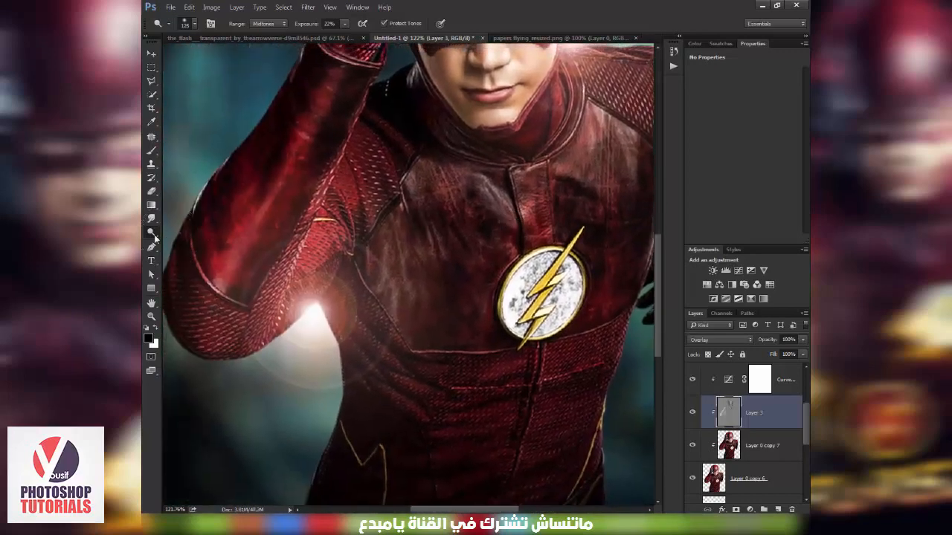
Switch to the Burn tool at 100% exposure and darken the elbow and lower sleeve with a 100 px brush
{"action": "right_click", "coordinate": [151, 232]}
{"action": "left_click", "coordinate": [178, 242]}
{"action": "left_click_drag", "start_coordinate": [316, 26], "coordinate": [400, 33]}
{"action": "key", "text": "bracketright"}
{"action": "key", "text": "bracketright"}
{"action": "key", "text": "bracketright"}
{"action": "key", "text": "bracketright"}
{"action": "key", "text": "bracketright"}
{"action": "mouse_move", "coordinate": [233, 317]}
{"action": "left_mouse_down"}
{"action": "mouse_move", "coordinate": [275, 187]}
{"action": "mouse_move", "coordinate": [253, 261]}
{"action": "mouse_move", "coordinate": [339, 136]}
{"action": "mouse_move", "coordinate": [273, 296]}
{"action": "mouse_move", "coordinate": [296, 203]}
{"action": "mouse_move", "coordinate": [237, 290]}
{"action": "mouse_move", "coordinate": [244, 168]}
{"action": "mouse_move", "coordinate": [171, 297]}
{"action": "mouse_move", "coordinate": [265, 290]}
{"action": "mouse_move", "coordinate": [286, 264]}
{"action": "mouse_move", "coordinate": [277, 314]}
{"action": "mouse_move", "coordinate": [305, 312]}
{"action": "mouse_move", "coordinate": [338, 275]}
{"action": "left_mouse_up"}
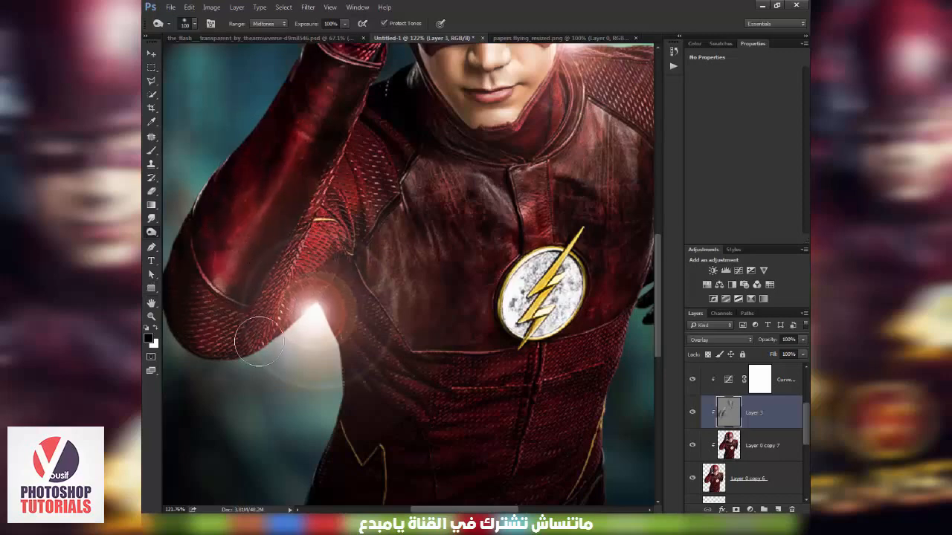
Set the Dodge tool's exposure to 100% and brighten the irises and catchlights of both eyes with a 4 px brush
{"action": "left_click_drag", "start_coordinate": [482, 251], "coordinate": [396, 477]}
{"action": "key", "text": "z"}
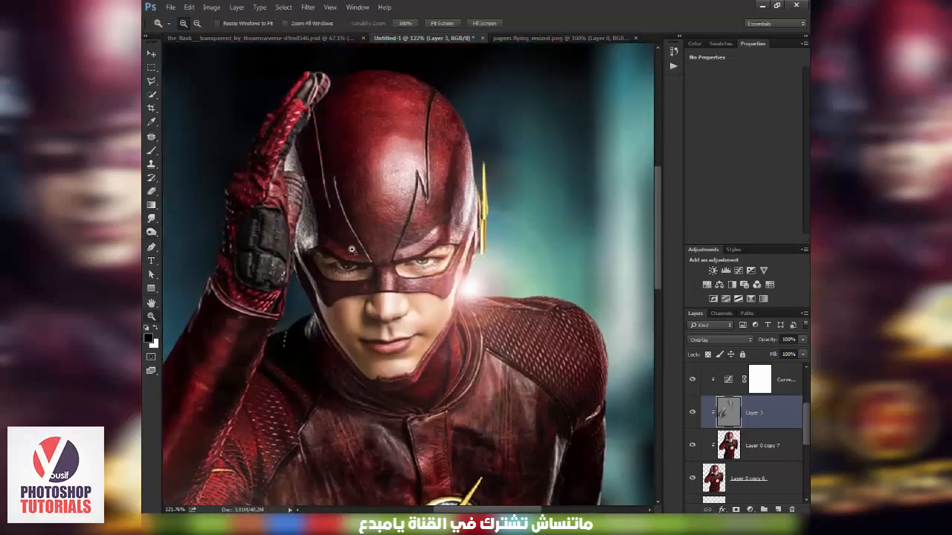
{"action": "left_click_drag", "start_coordinate": [279, 225], "coordinate": [532, 325]}
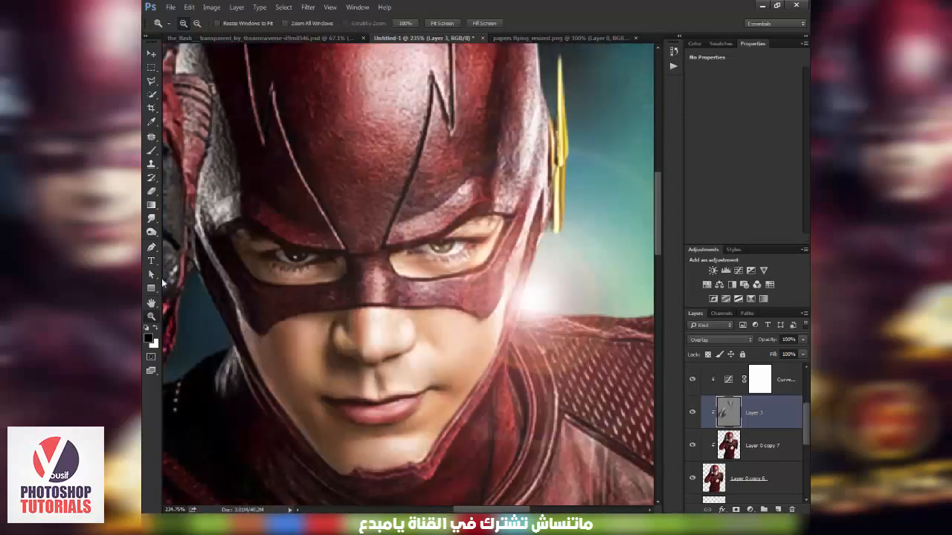
{"action": "left_click", "coordinate": [152, 232]}
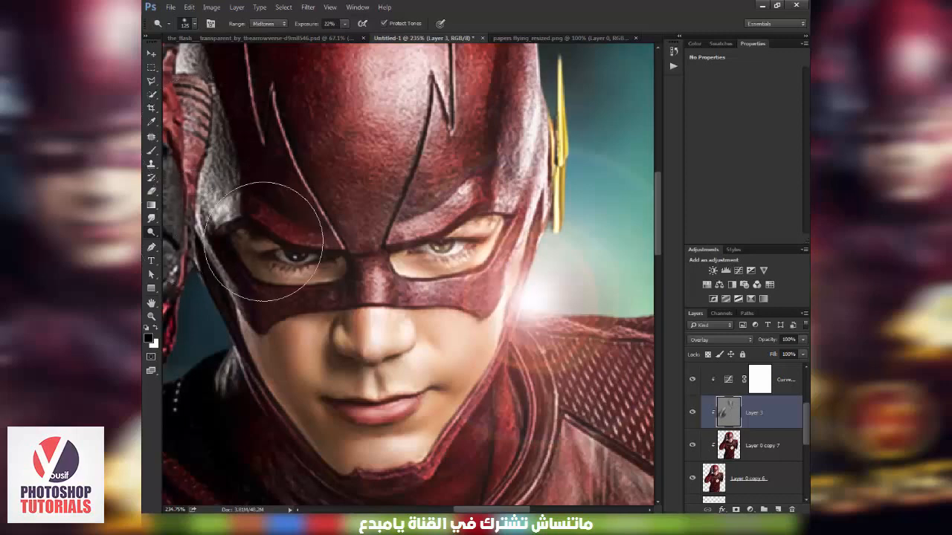
{"action": "left_click_drag", "start_coordinate": [314, 26], "coordinate": [390, 40]}
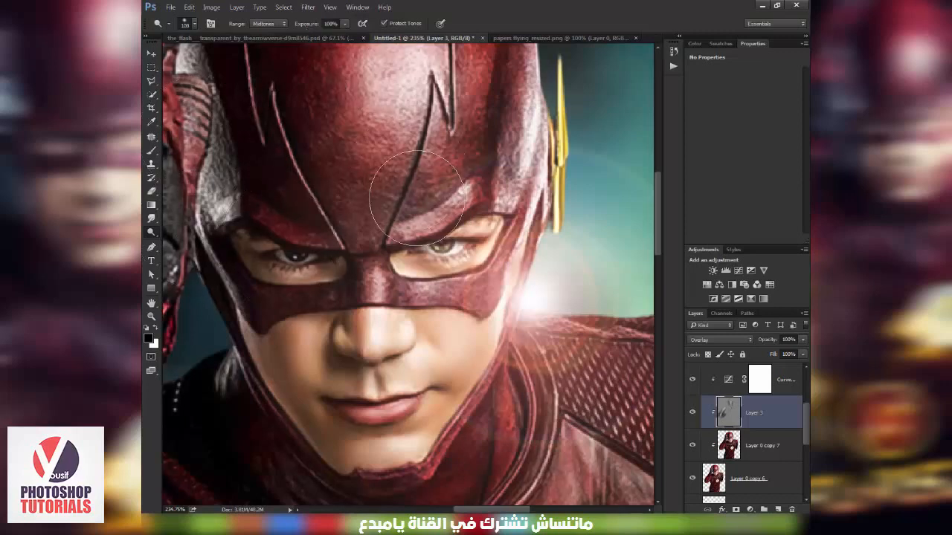
{"action": "key", "text": "["}
{"action": "key", "text": "["}
{"action": "key", "text": "["}
{"action": "key", "text": "["}
{"action": "key", "text": "["}
{"action": "key", "text": "["}
{"action": "key", "text": "["}
{"action": "key", "text": "["}
{"action": "key", "text": "["}
{"action": "key", "text": "["}
{"action": "scroll", "coordinate": [442, 240], "scroll_direction": "up", "scroll_amount": 5}
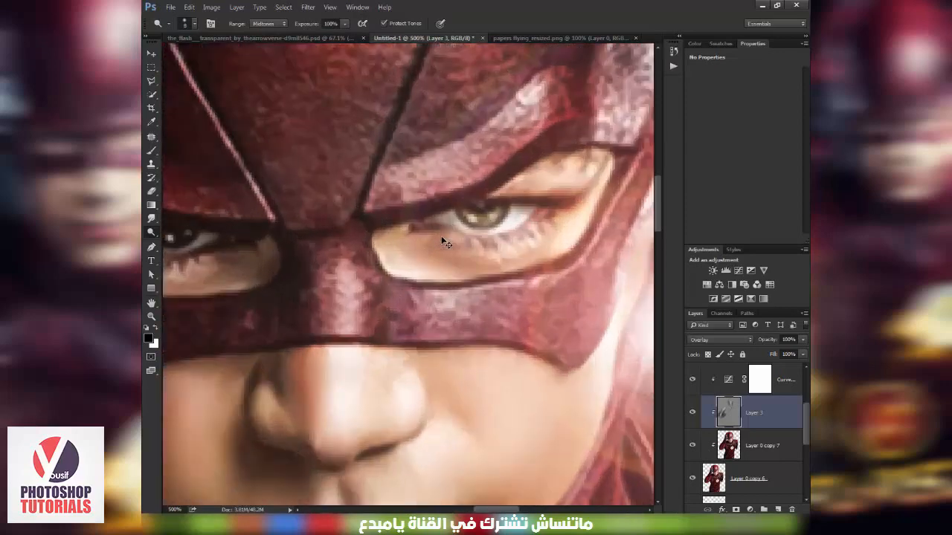
{"action": "scroll", "coordinate": [382, 255], "scroll_direction": "up", "scroll_amount": 3}
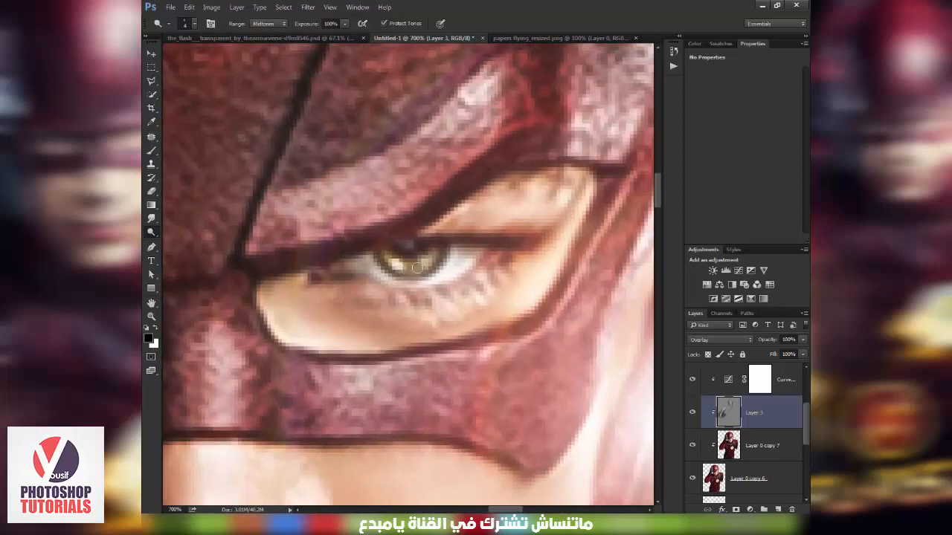
{"action": "mouse_move", "coordinate": [417, 268]}
{"action": "left_mouse_down"}
{"action": "mouse_move", "coordinate": [430, 255]}
{"action": "mouse_move", "coordinate": [392, 252]}
{"action": "left_mouse_up"}
{"action": "left_click", "coordinate": [393, 267]}
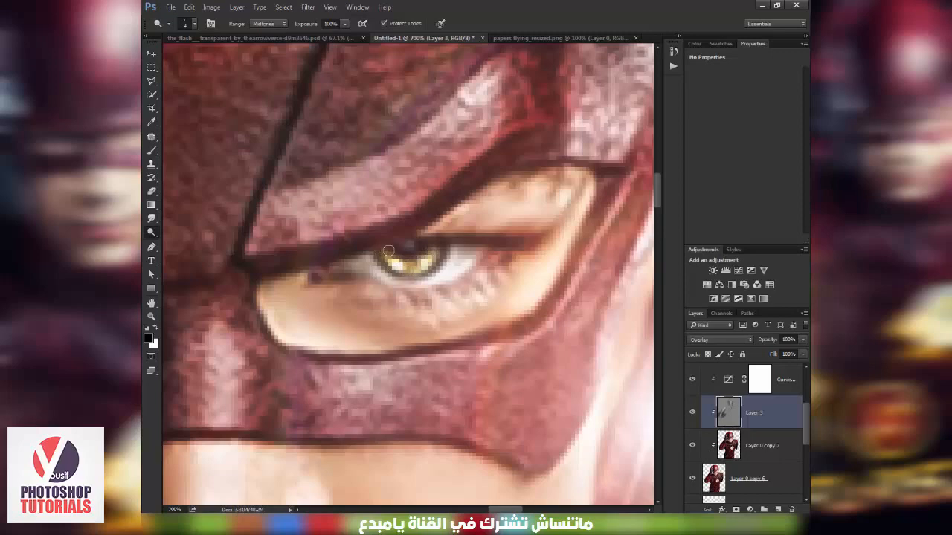
{"action": "left_click_drag", "start_coordinate": [316, 315], "coordinate": [350, 340]}
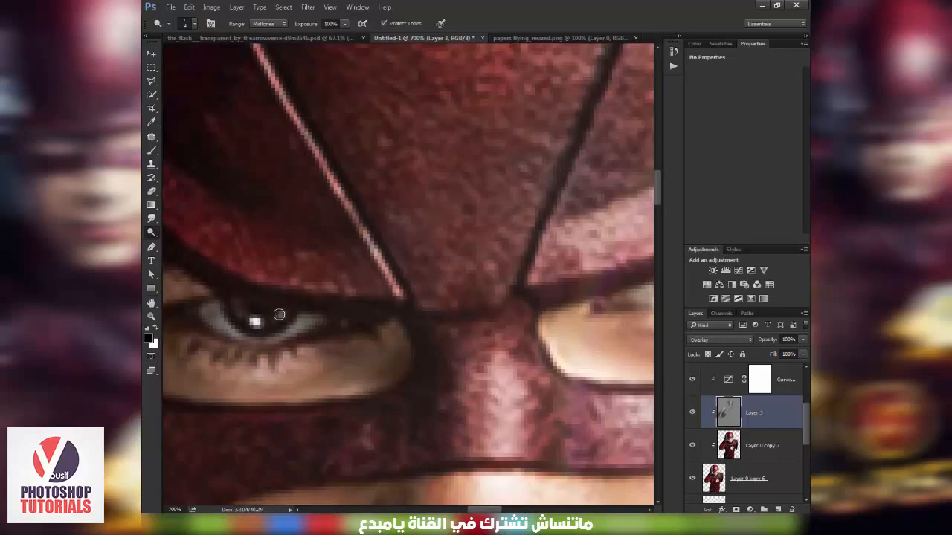
{"action": "key", "text": "ctrl+0"}
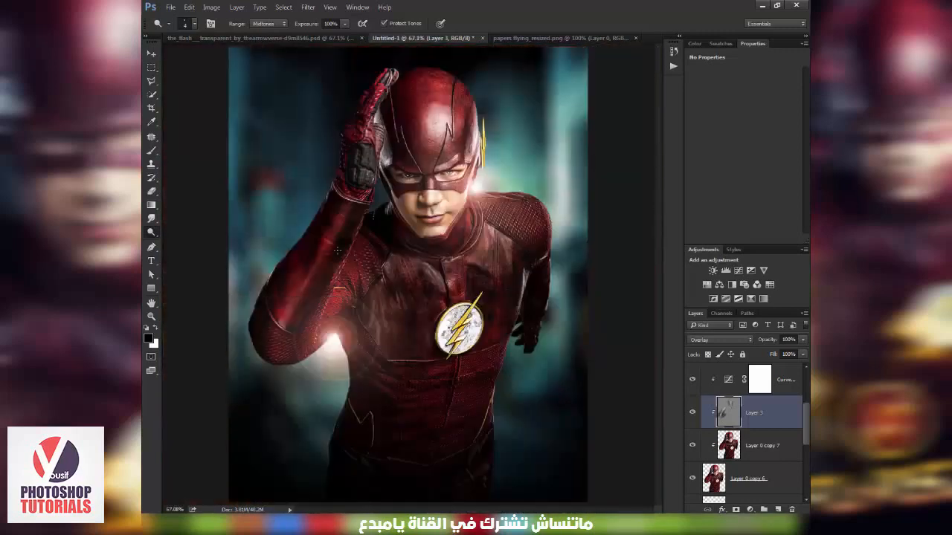
{"action": "key", "text": "z"}
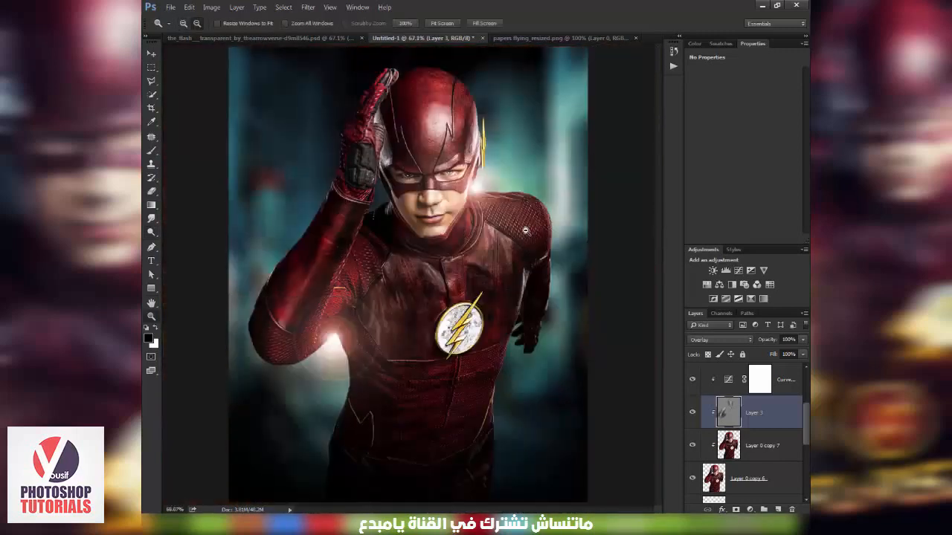
{"action": "left_click", "coordinate": [526, 230], "text": "alt"}
{"action": "left_click", "coordinate": [525, 230], "text": "alt"}
{"action": "left_click", "coordinate": [450, 225]}
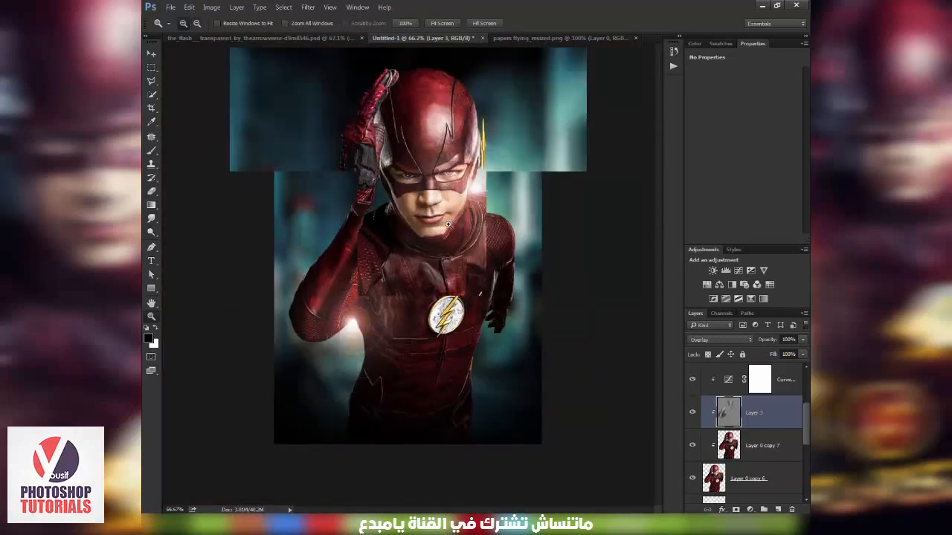
Apply the Camera Raw Filter to Layer 0 copy 6 with a cooler Temperature of about -20
{"action": "left_click", "coordinate": [752, 498]}
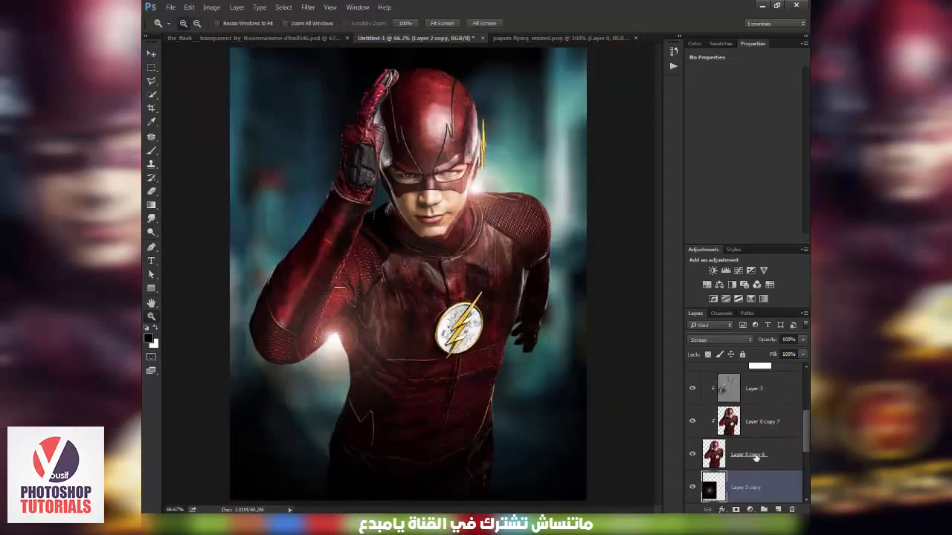
{"action": "left_click", "coordinate": [755, 455]}
{"action": "left_click", "coordinate": [692, 422]}
{"action": "left_click", "coordinate": [693, 422]}
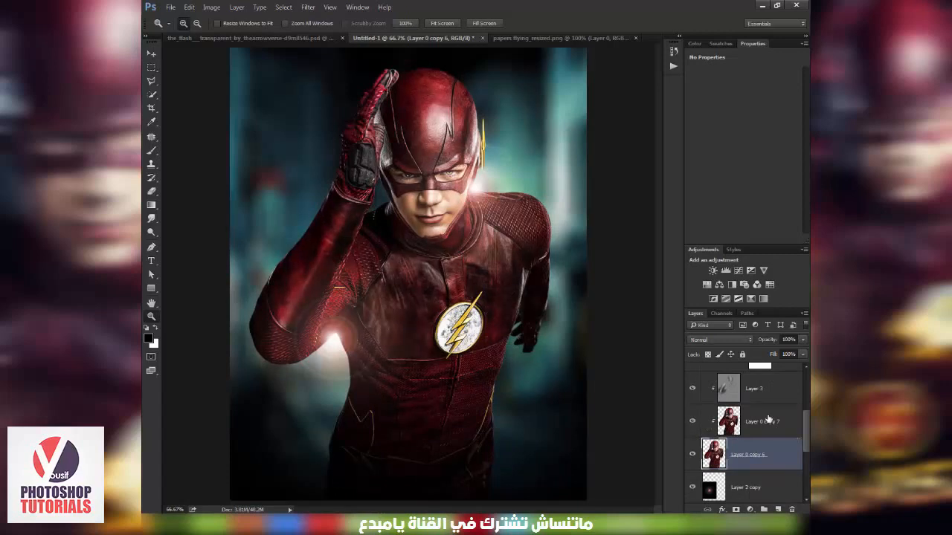
{"action": "left_click", "coordinate": [313, 8]}
{"action": "left_click", "coordinate": [350, 68]}
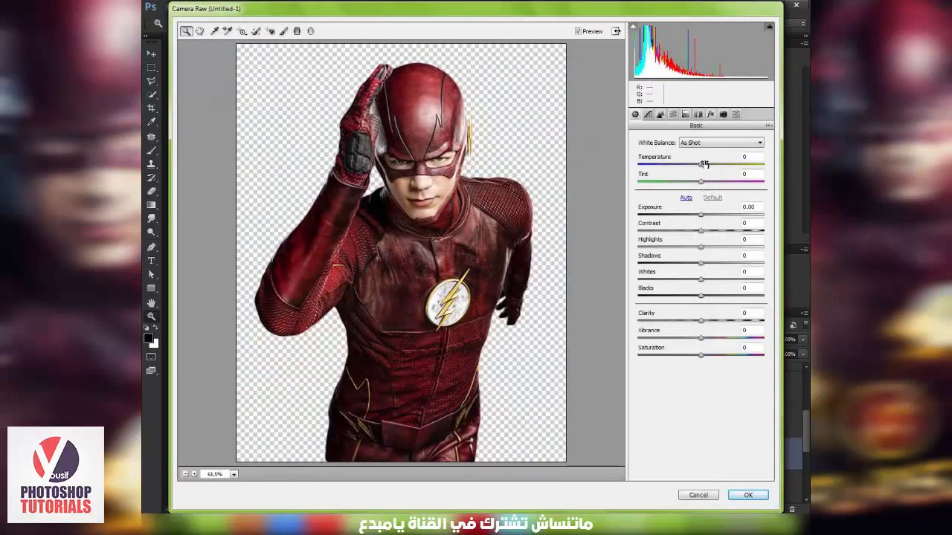
{"action": "left_click_drag", "start_coordinate": [699, 161], "coordinate": [689, 161]}
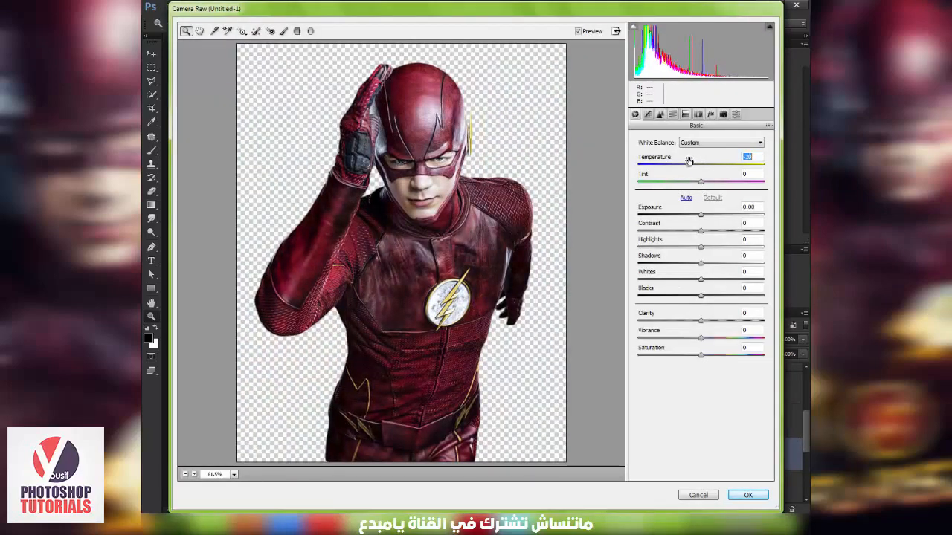
{"action": "left_click", "coordinate": [748, 495]}
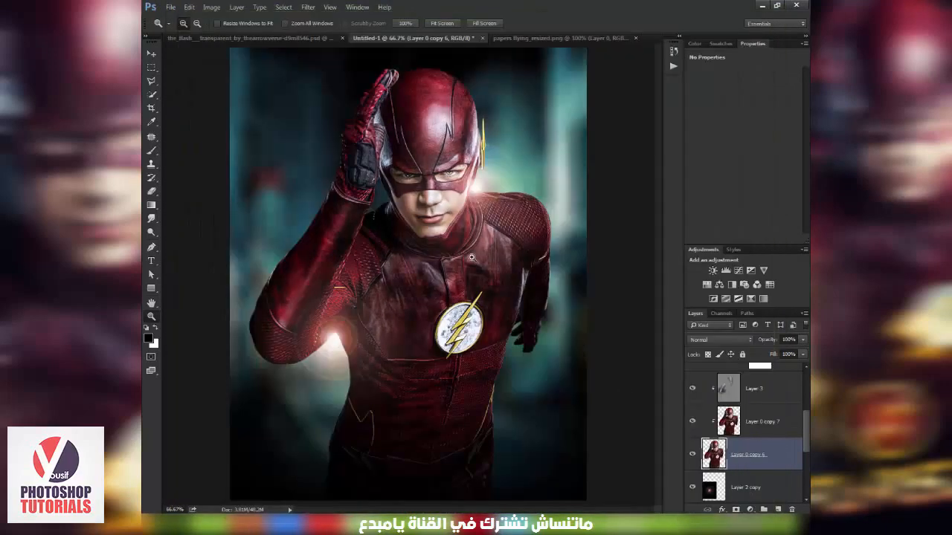
Add a new layer directly above Layer 2 and fill it with black
{"action": "scroll", "coordinate": [744, 451], "scroll_direction": "up", "scroll_amount": 5}
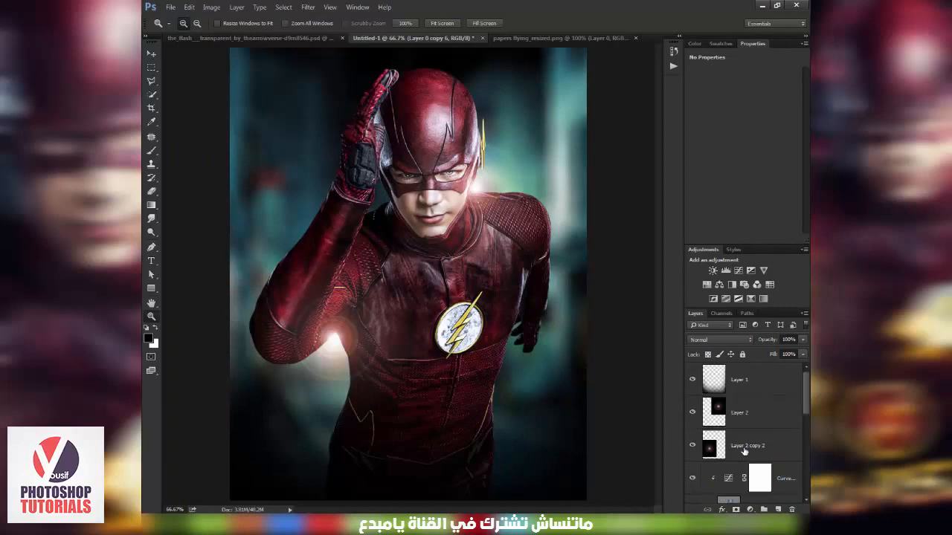
{"action": "left_click", "coordinate": [765, 411]}
{"action": "left_click", "coordinate": [777, 510]}
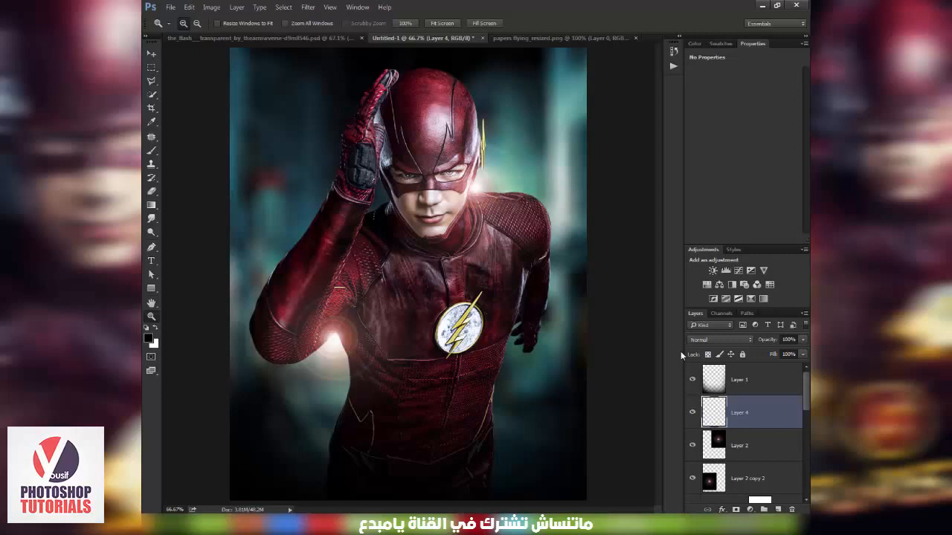
{"action": "left_click", "coordinate": [329, 37]}
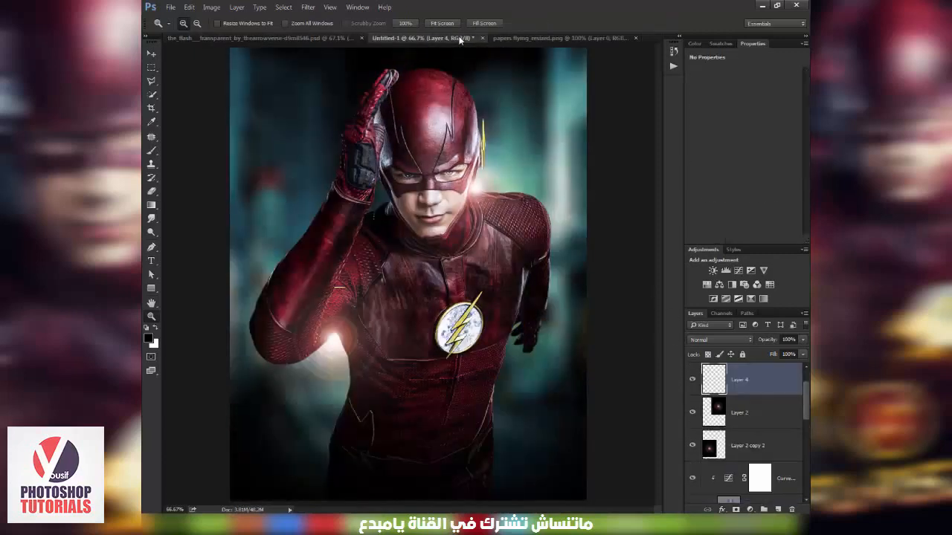
{"action": "left_click", "coordinate": [459, 38]}
{"action": "key", "text": "alt+BackSpace"}
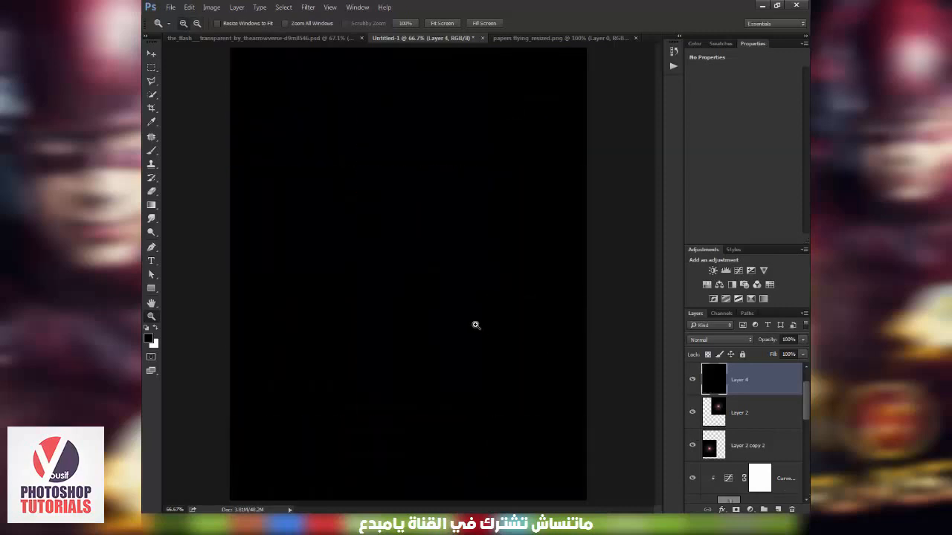
Fill Layer 4 with a horizontal linear black-to-white gradient running from the canvas's left edge to its right edge
{"action": "key", "text": "g"}
{"action": "right_click", "coordinate": [364, 134]}
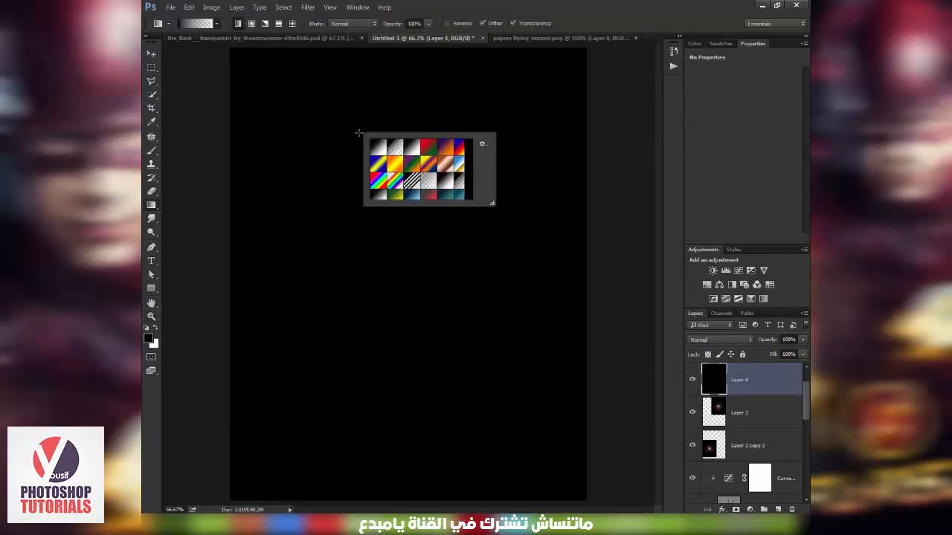
{"action": "left_click", "coordinate": [408, 149]}
{"action": "left_click", "coordinate": [408, 149]}
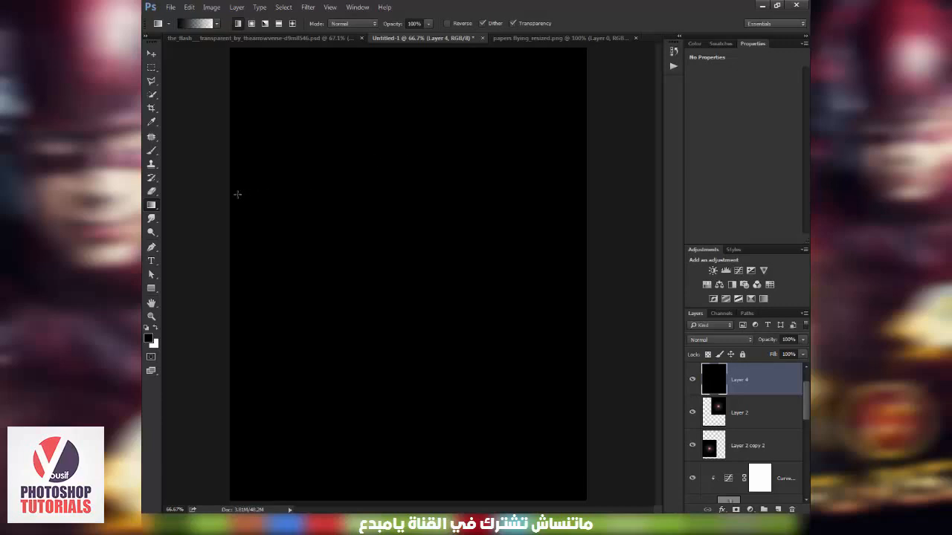
{"action": "left_click_drag", "start_coordinate": [231, 192], "coordinate": [580, 192]}
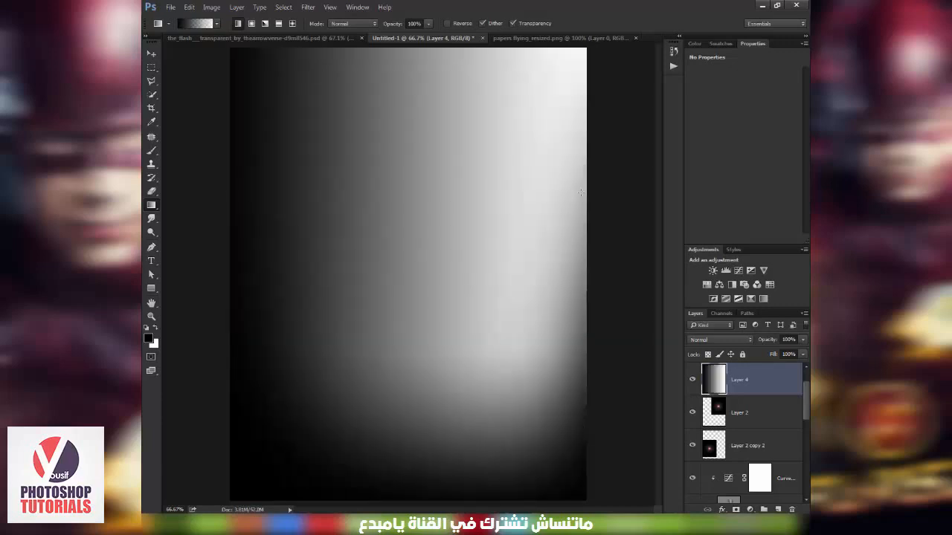
{"action": "scroll", "coordinate": [699, 444], "scroll_direction": "up", "scroll_amount": 1}
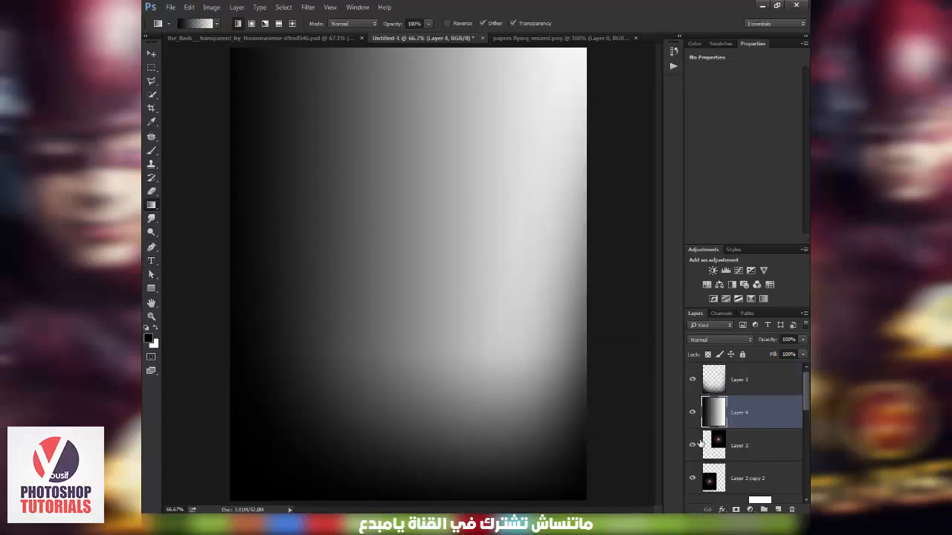
{"action": "left_click", "coordinate": [692, 380]}
{"action": "left_click", "coordinate": [692, 379]}
Render Difference Clouds on Layer 4 and invert the result into bright veins
{"action": "left_click", "coordinate": [309, 7]}
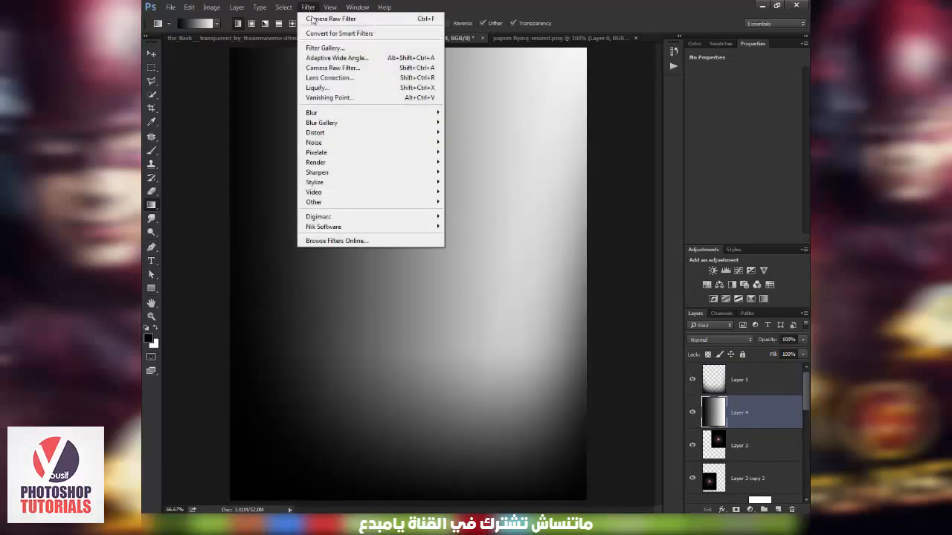
{"action": "mouse_move", "coordinate": [366, 163]}
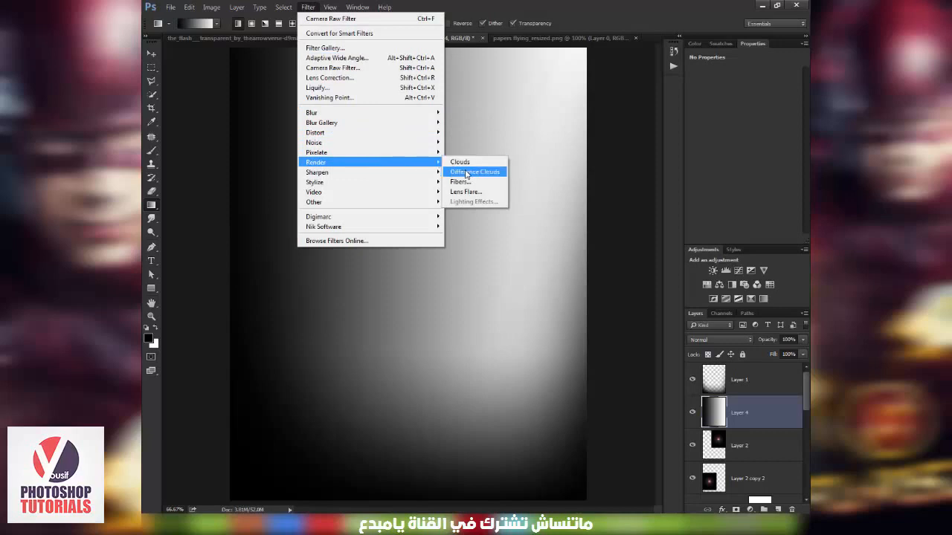
{"action": "left_click", "coordinate": [491, 178]}
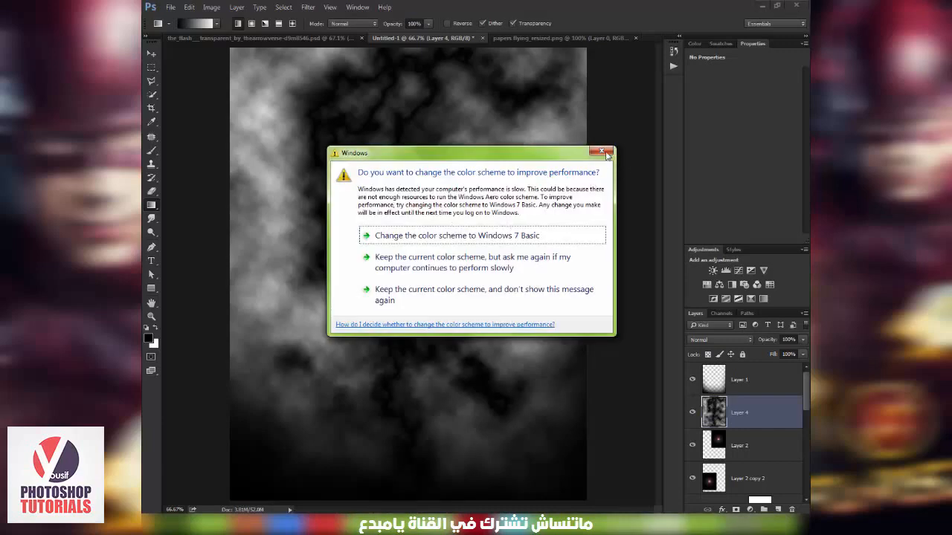
{"action": "left_click", "coordinate": [605, 153]}
{"action": "key", "text": "ctrl+i"}
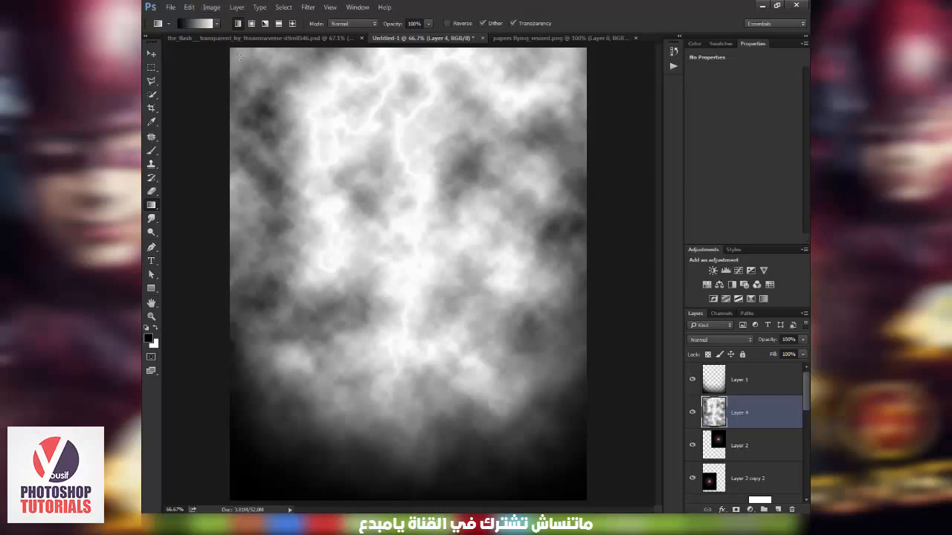
Apply Levels to Layer 4 with input black at about 159 and midtones at 0.20 to isolate the lightning bolts on black
{"action": "left_click", "coordinate": [211, 6]}
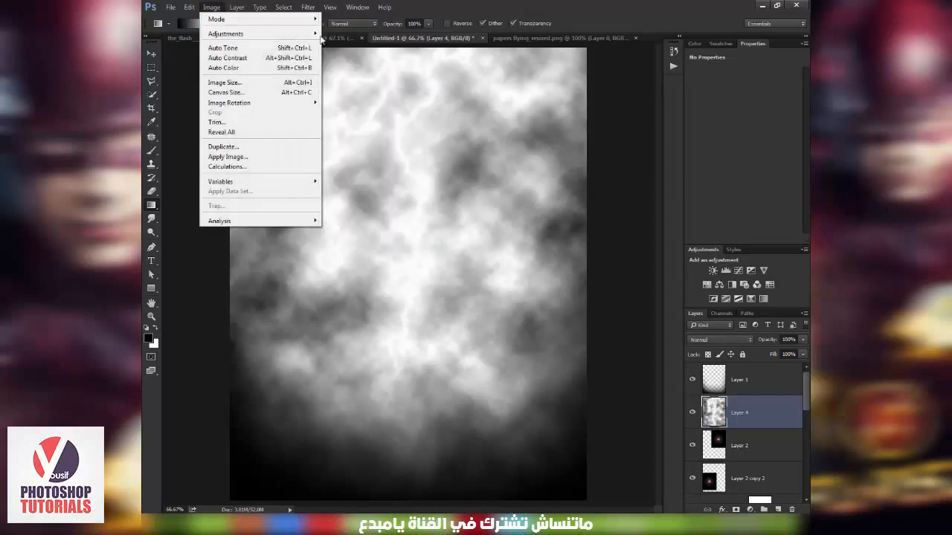
{"action": "mouse_move", "coordinate": [320, 33]}
{"action": "left_click", "coordinate": [374, 43]}
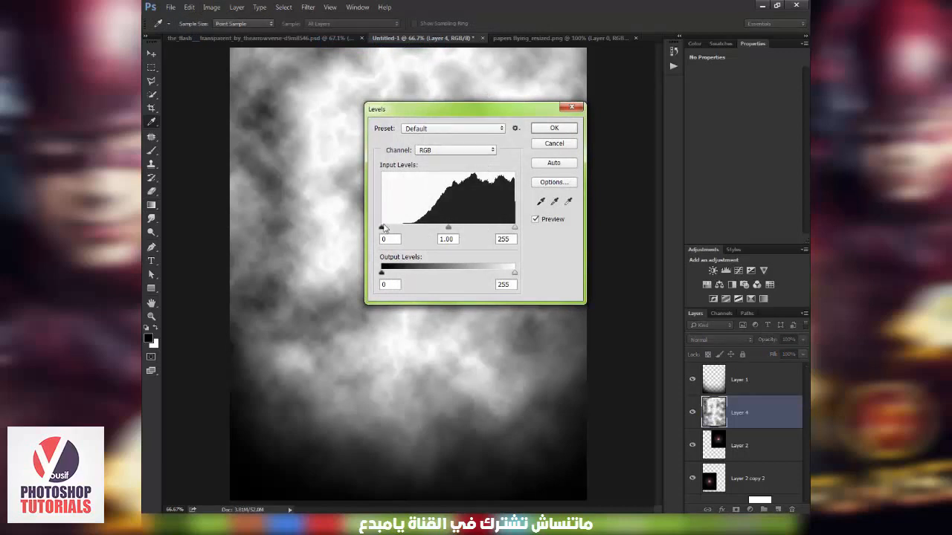
{"action": "left_click_drag", "start_coordinate": [476, 109], "coordinate": [609, 236]}
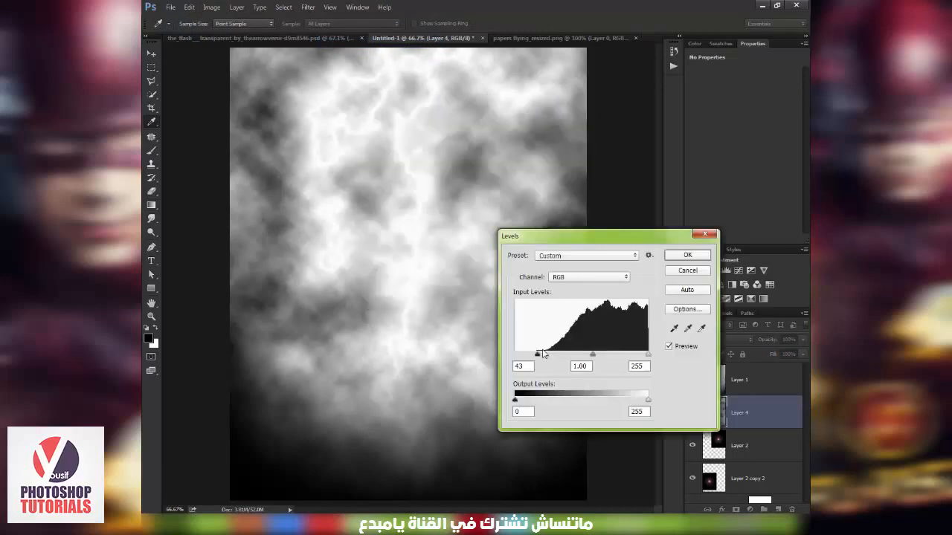
{"action": "mouse_move", "coordinate": [514, 354]}
{"action": "left_mouse_down"}
{"action": "mouse_move", "coordinate": [641, 359]}
{"action": "mouse_move", "coordinate": [599, 360]}
{"action": "left_mouse_up"}
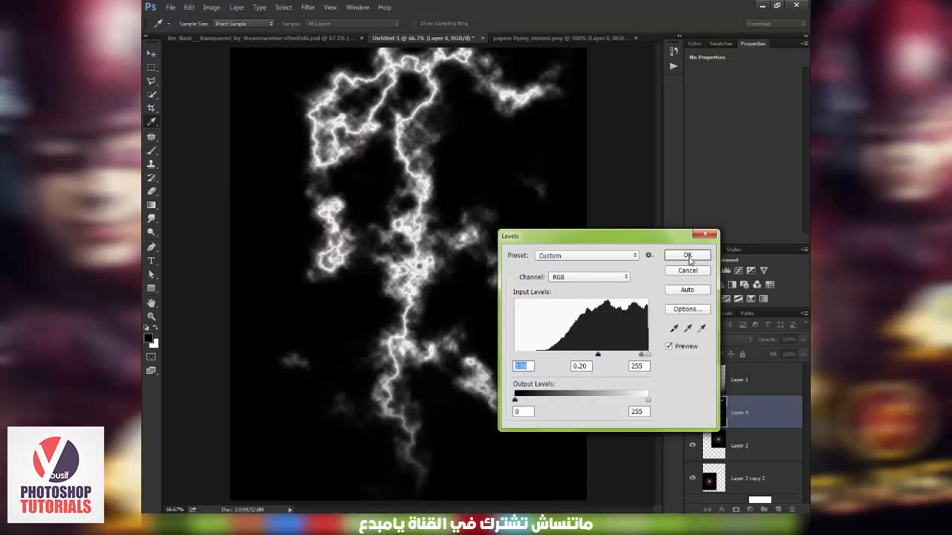
{"action": "left_click", "coordinate": [686, 255]}
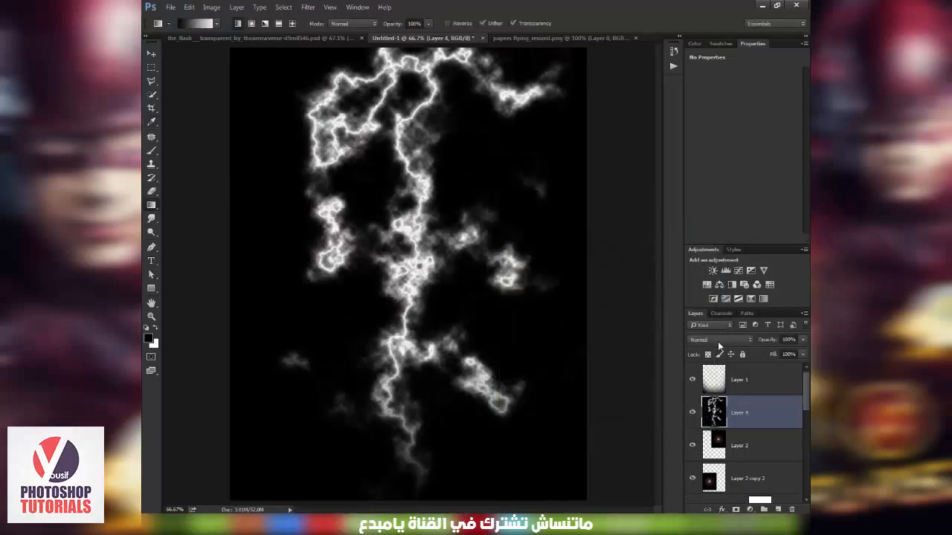
Set Layer 4's blend mode to Screen and rotate the lightning clockwise so it runs diagonally over the character
{"action": "left_click", "coordinate": [718, 342]}
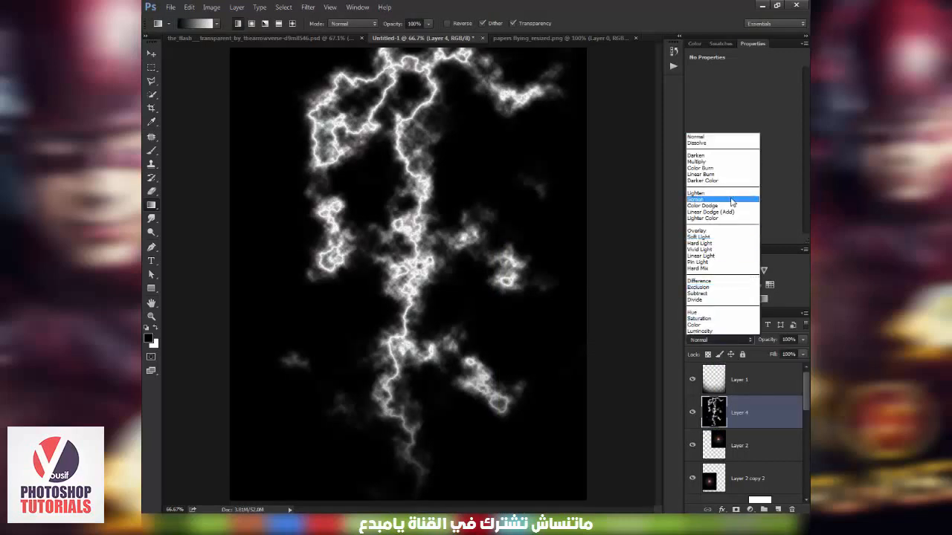
{"action": "left_click", "coordinate": [731, 199]}
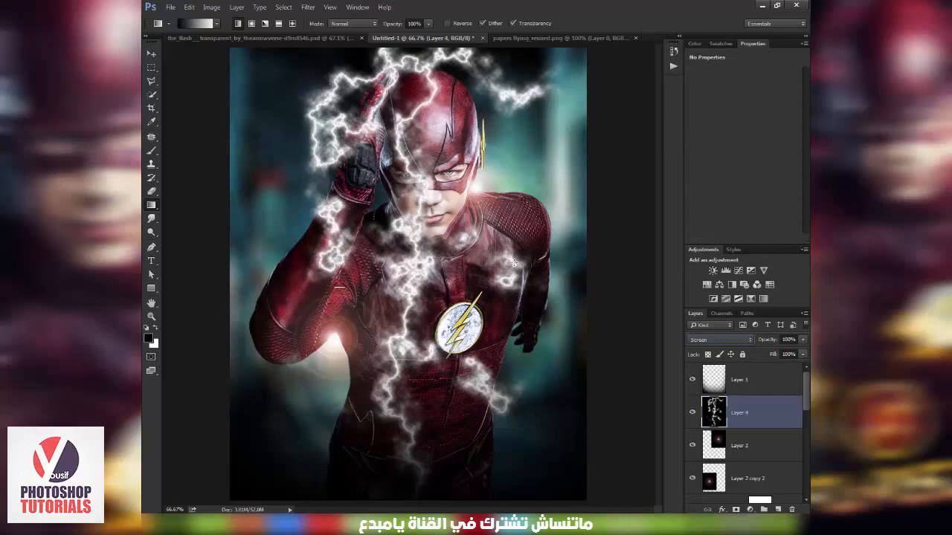
{"action": "key", "text": "v"}
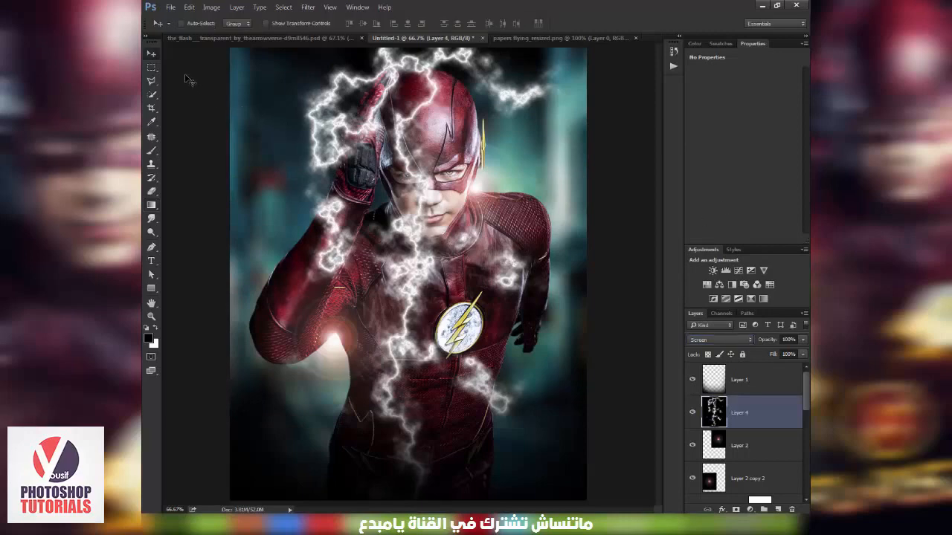
{"action": "key", "text": "ctrl+t"}
{"action": "left_click_drag", "start_coordinate": [611, 406], "coordinate": [268, 119]}
{"action": "left_click_drag", "start_coordinate": [468, 265], "coordinate": [477, 269]}
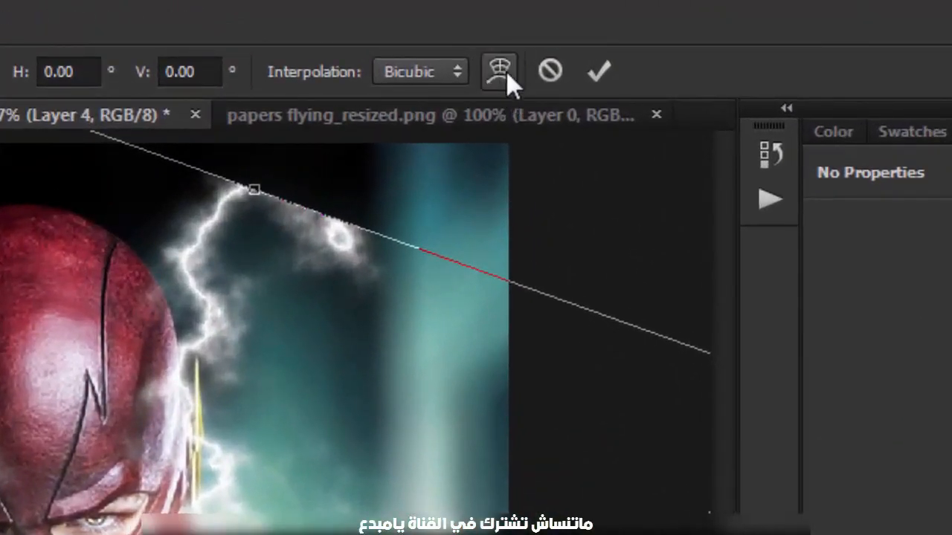
Warp the lightning so its bolts bow outward from beside the head over the shoulder and back across the torso
{"action": "left_click", "coordinate": [494, 74]}
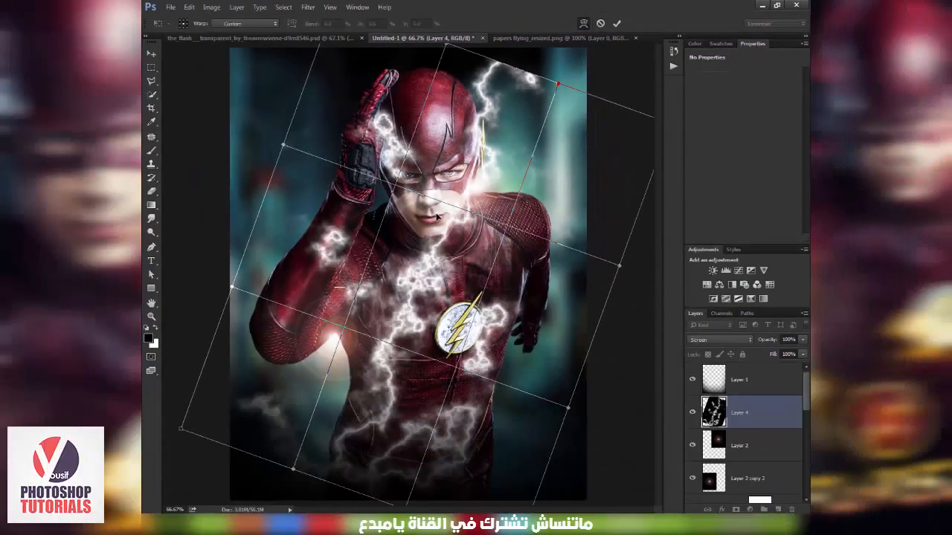
{"action": "left_click_drag", "start_coordinate": [437, 216], "coordinate": [329, 487]}
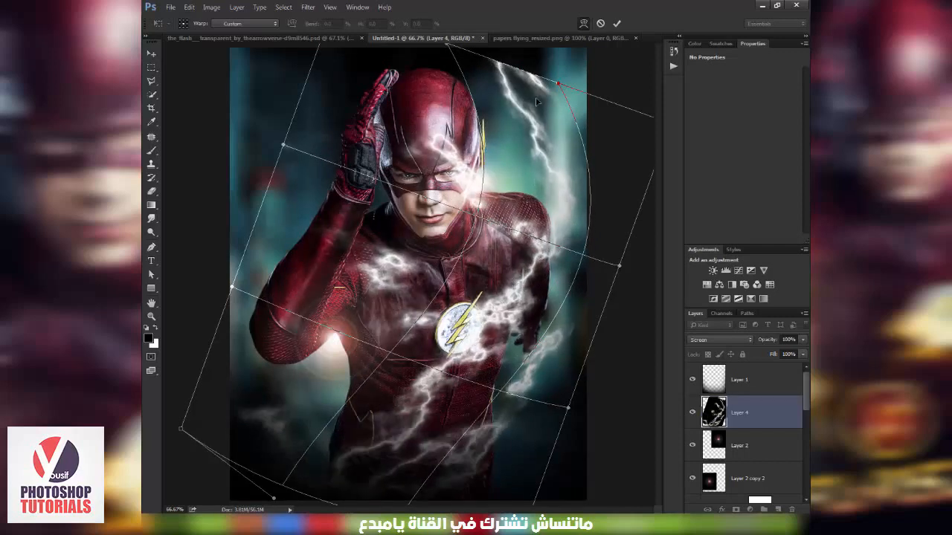
{"action": "left_click_drag", "start_coordinate": [537, 81], "coordinate": [545, 200]}
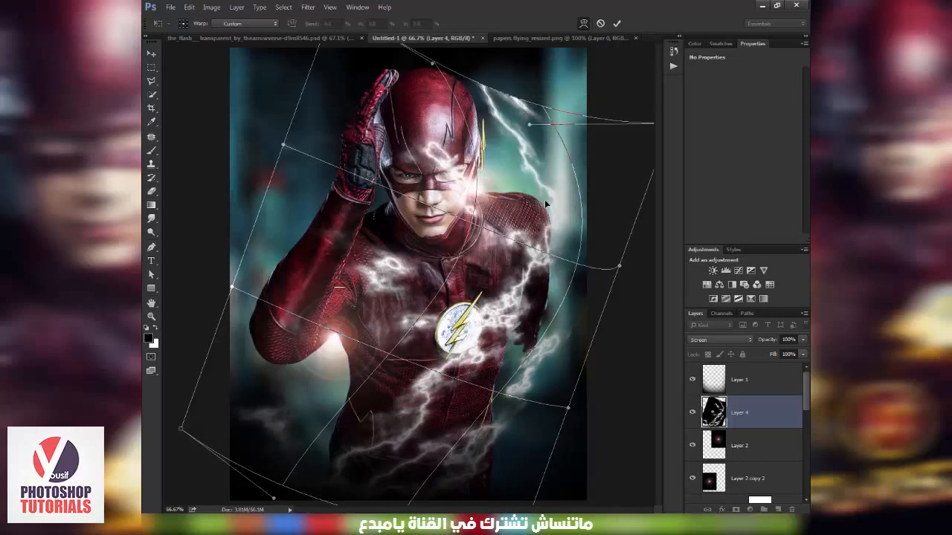
{"action": "key", "text": "Return"}
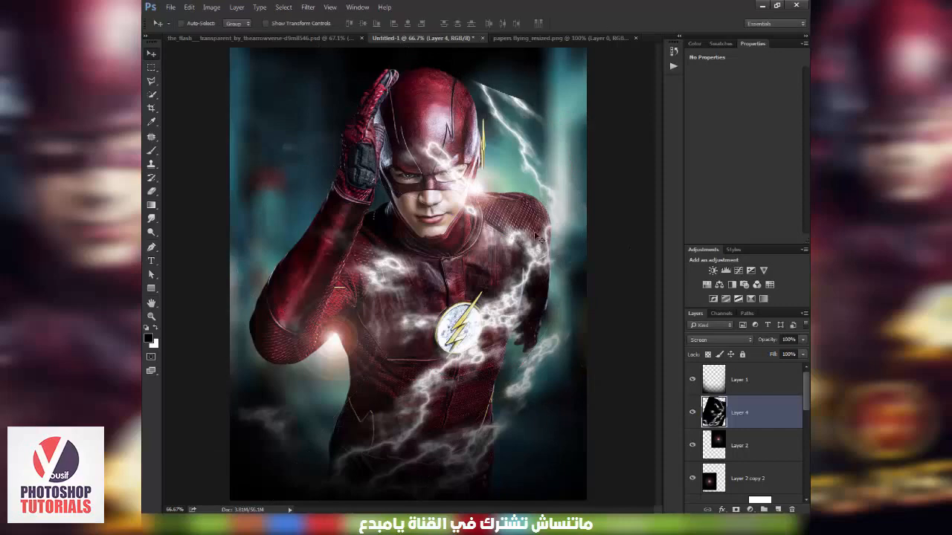
Add a layer mask to Layer 4 and hide the lightning over the forehead with a soft black brush of about 97 px
{"action": "left_click", "coordinate": [736, 509]}
{"action": "key", "text": "z"}
{"action": "left_click", "coordinate": [476, 141]}
{"action": "left_click", "coordinate": [151, 151]}
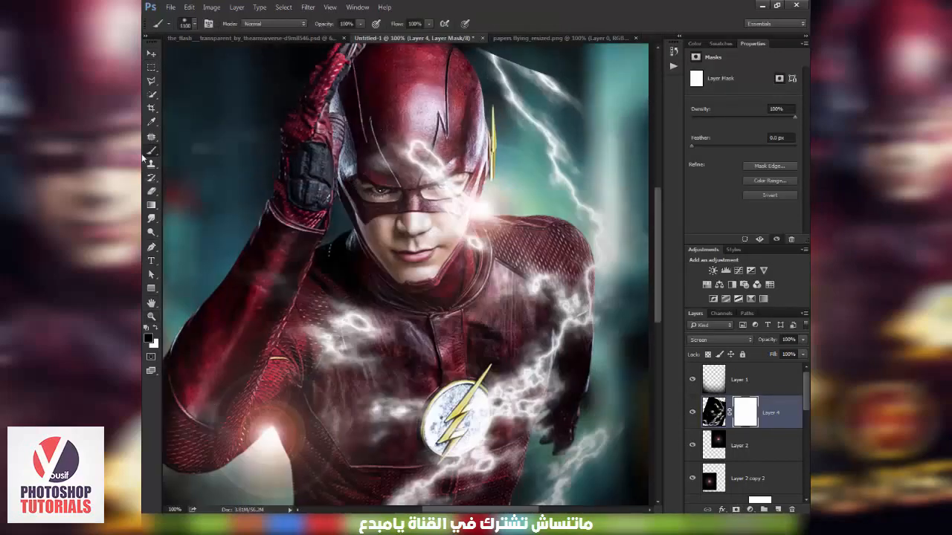
{"action": "right_click", "coordinate": [149, 153]}
{"action": "left_click", "coordinate": [175, 150]}
{"action": "right_click", "coordinate": [351, 184]}
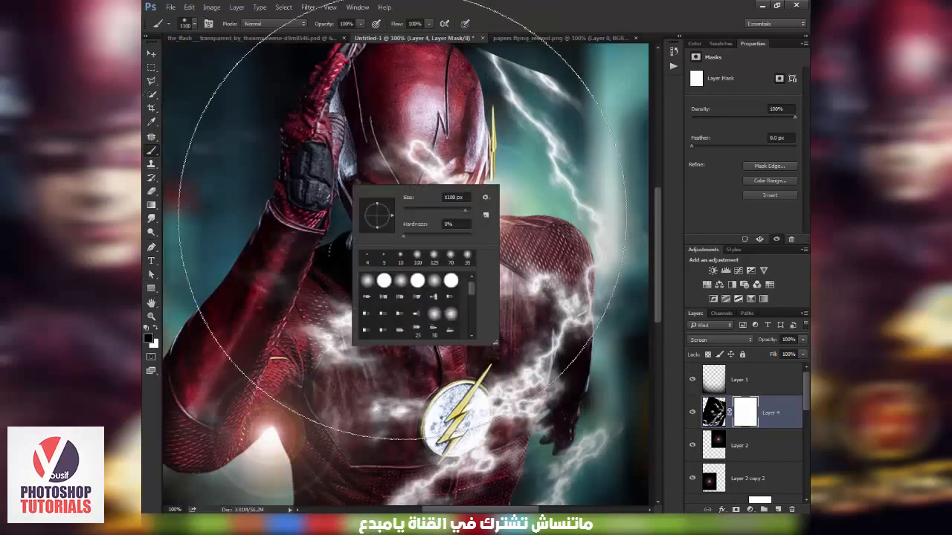
{"action": "left_click", "coordinate": [435, 210]}
{"action": "left_click_drag", "start_coordinate": [422, 160], "coordinate": [369, 167]}
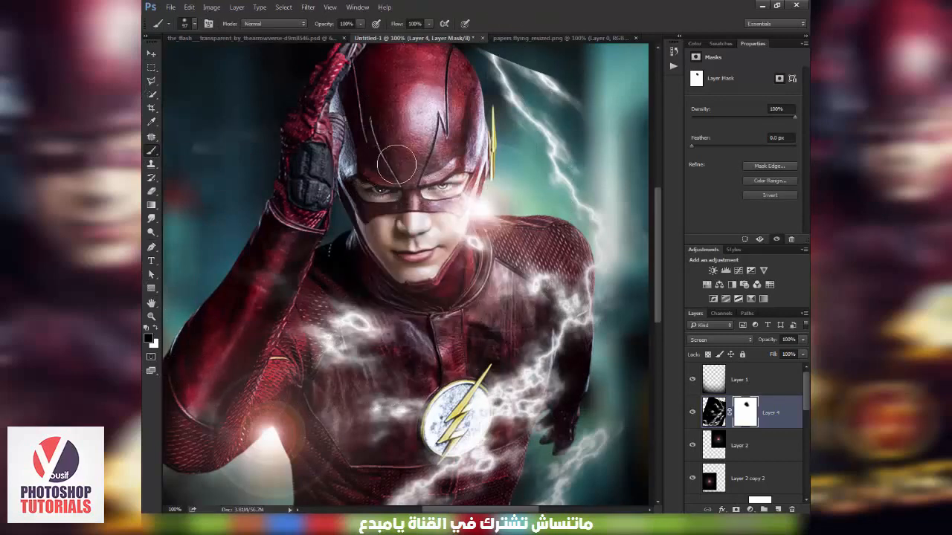
Mask out the lightning at the neck, its hard-cut end beside the head and the lower-left background wisps with a 175 px brush
{"action": "key", "text": "bracketright"}
{"action": "key", "text": "bracketright"}
{"action": "key", "text": "bracketright"}
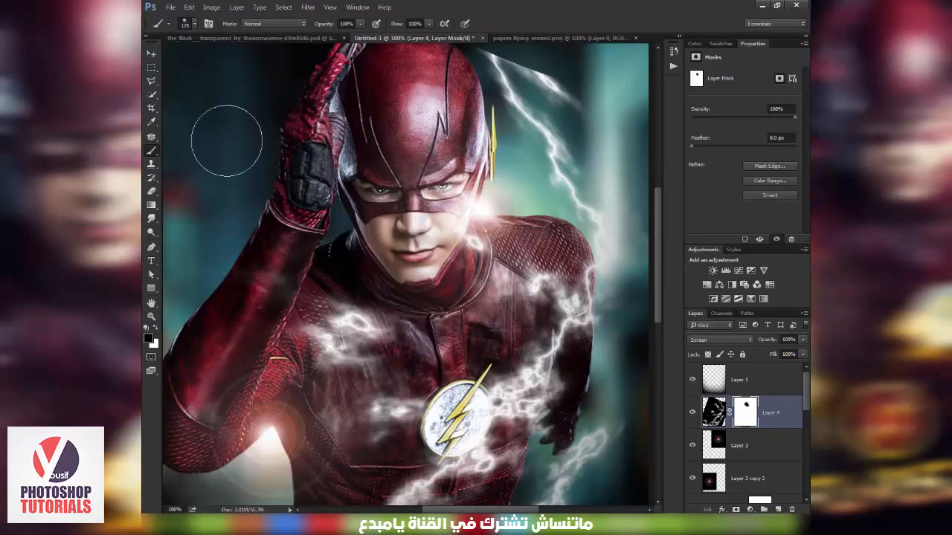
{"action": "mouse_move", "coordinate": [461, 217]}
{"action": "left_mouse_down"}
{"action": "mouse_move", "coordinate": [433, 216]}
{"action": "mouse_move", "coordinate": [467, 193]}
{"action": "mouse_move", "coordinate": [439, 324]}
{"action": "left_mouse_up"}
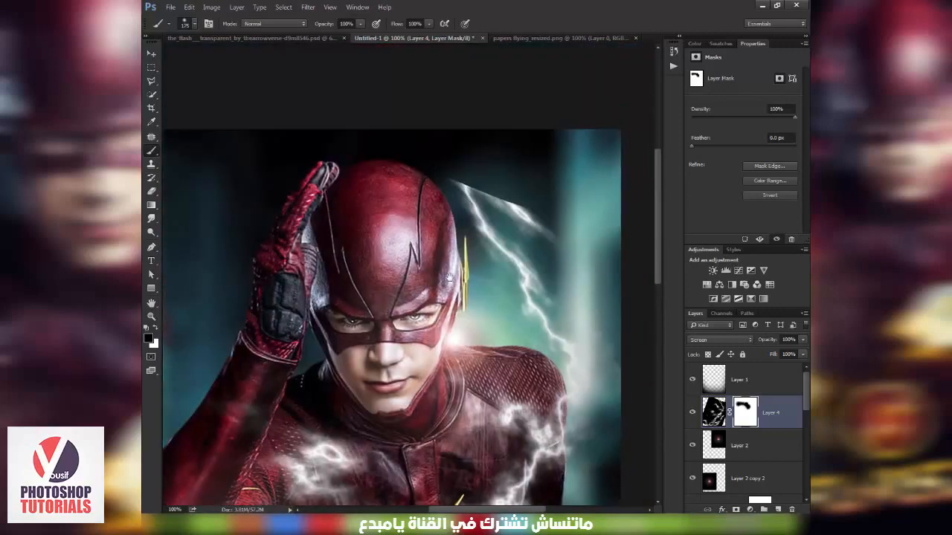
{"action": "mouse_move", "coordinate": [473, 160]}
{"action": "left_mouse_down"}
{"action": "mouse_move", "coordinate": [537, 159]}
{"action": "mouse_move", "coordinate": [459, 162]}
{"action": "mouse_move", "coordinate": [530, 191]}
{"action": "mouse_move", "coordinate": [554, 223]}
{"action": "mouse_move", "coordinate": [541, 246]}
{"action": "left_mouse_up"}
{"action": "left_click_drag", "start_coordinate": [575, 227], "coordinate": [557, 178]}
{"action": "mouse_move", "coordinate": [539, 292]}
{"action": "left_mouse_down"}
{"action": "mouse_move", "coordinate": [520, 153]}
{"action": "mouse_move", "coordinate": [546, 81]}
{"action": "left_mouse_up"}
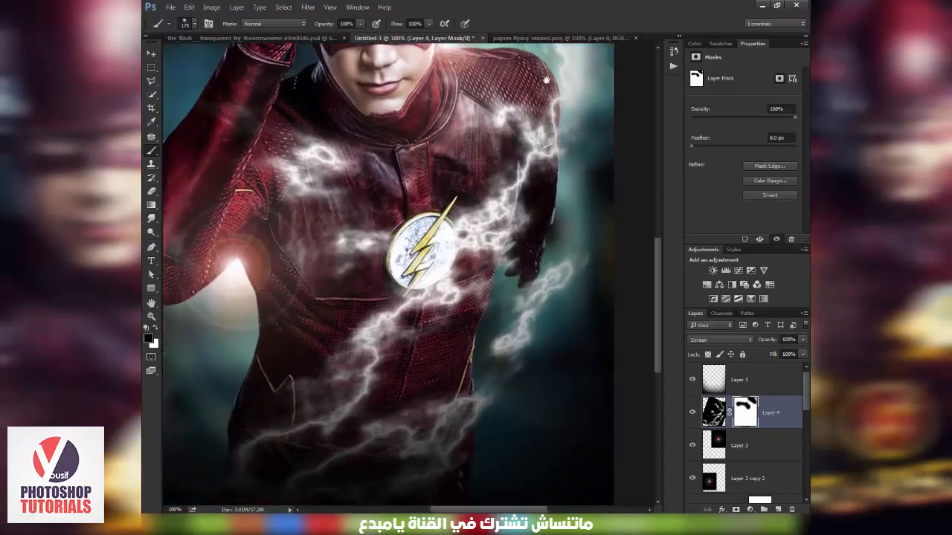
{"action": "left_click_drag", "start_coordinate": [491, 255], "coordinate": [564, 157]}
{"action": "left_click_drag", "start_coordinate": [333, 270], "coordinate": [409, 311]}
{"action": "mouse_move", "coordinate": [313, 305]}
{"action": "left_mouse_down"}
{"action": "mouse_move", "coordinate": [306, 394]}
{"action": "mouse_move", "coordinate": [271, 318]}
{"action": "mouse_move", "coordinate": [318, 384]}
{"action": "left_mouse_up"}
{"action": "key", "text": "ctrl+0"}
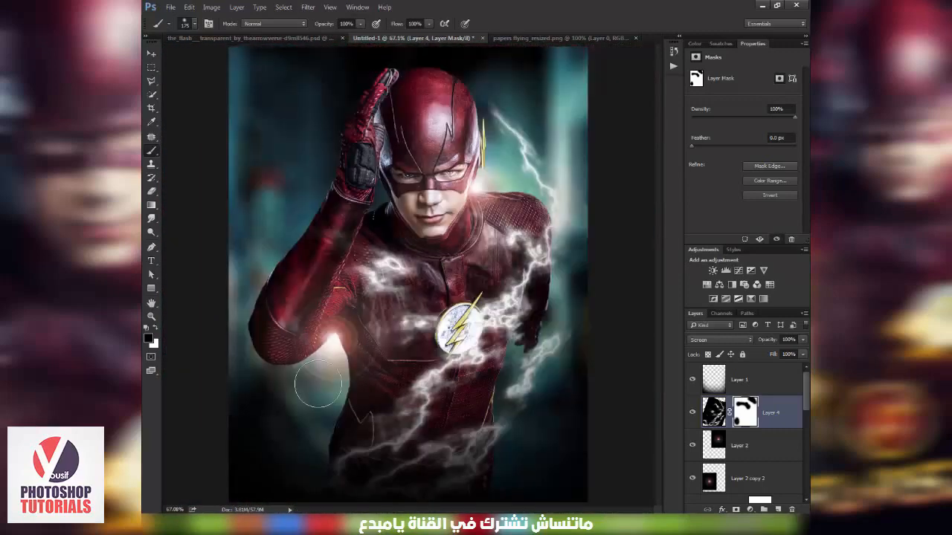
{"action": "key", "text": "z"}
{"action": "left_click", "coordinate": [318, 383], "text": "alt"}
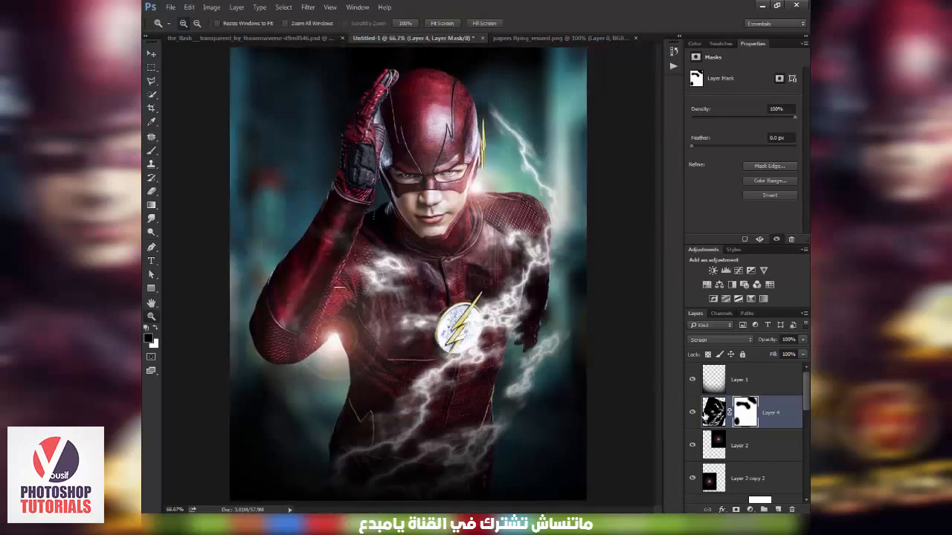
Colorize Layer 4's lightning golden yellow with Hue/Saturation, using a hue of about 43 and a saturation of 64
{"action": "key", "text": "b"}
{"action": "left_click", "coordinate": [710, 416]}
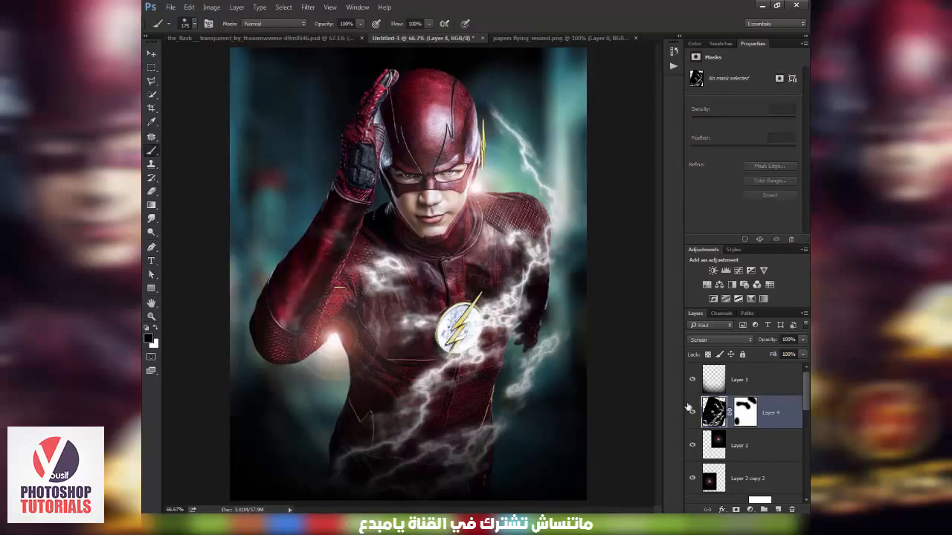
{"action": "left_click", "coordinate": [212, 6]}
{"action": "mouse_move", "coordinate": [267, 33]}
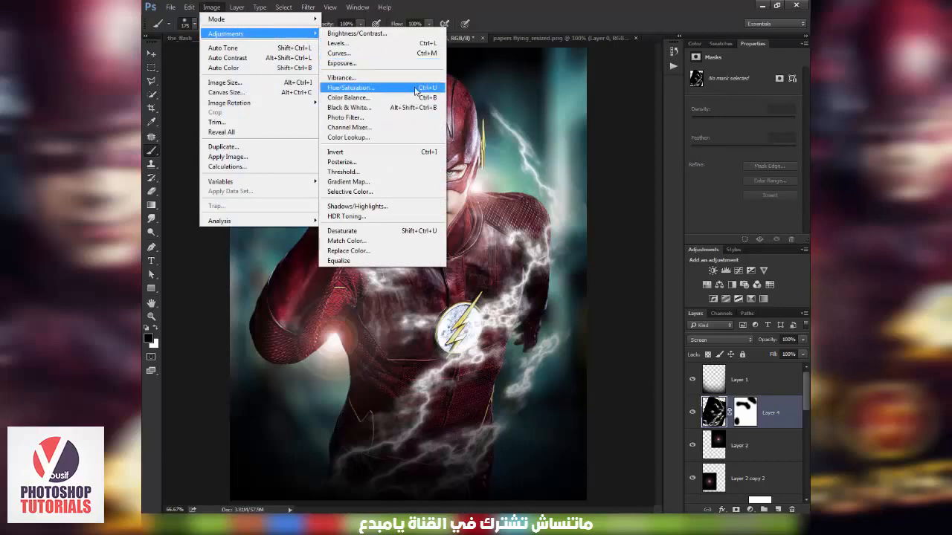
{"action": "left_click", "coordinate": [386, 90]}
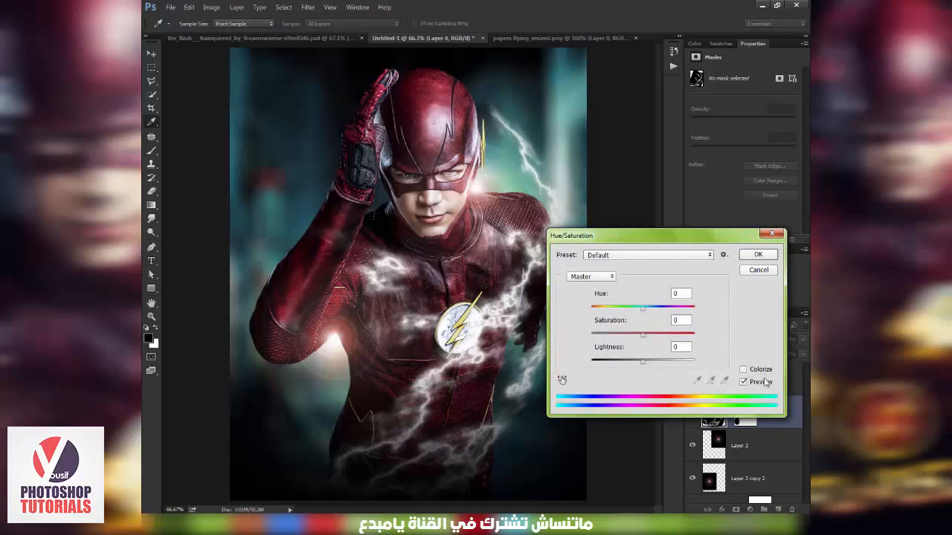
{"action": "left_click", "coordinate": [765, 375]}
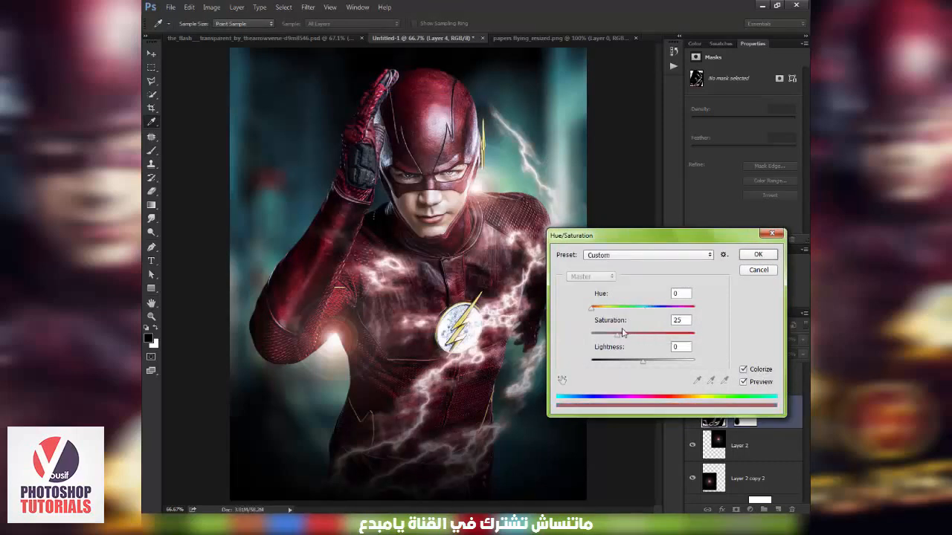
{"action": "left_click_drag", "start_coordinate": [623, 333], "coordinate": [665, 337]}
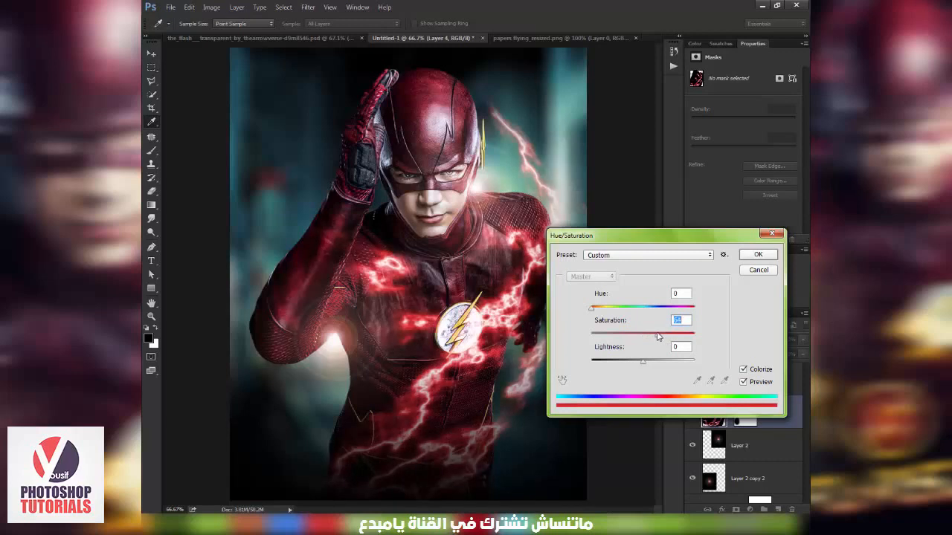
{"action": "left_click_drag", "start_coordinate": [608, 310], "coordinate": [605, 309]}
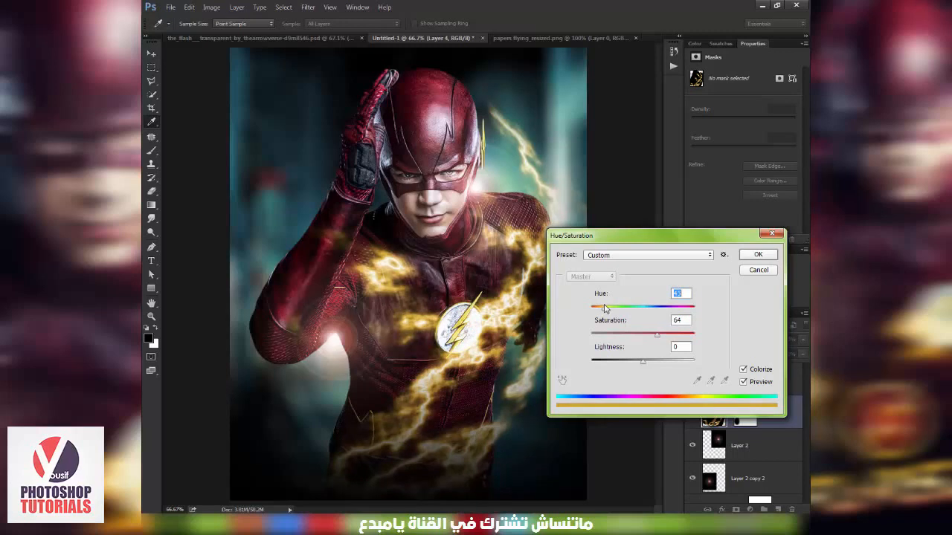
{"action": "left_click", "coordinate": [764, 251]}
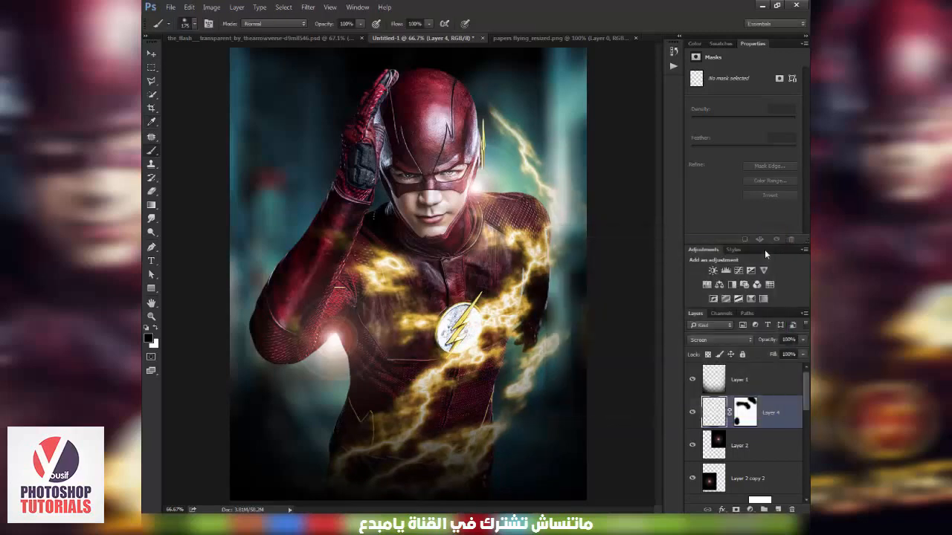
Move Layer 4 directly below the character layer Layer 0 copy 6 and place a duplicate of it above the clipped Curves layer
{"action": "key", "text": "v"}
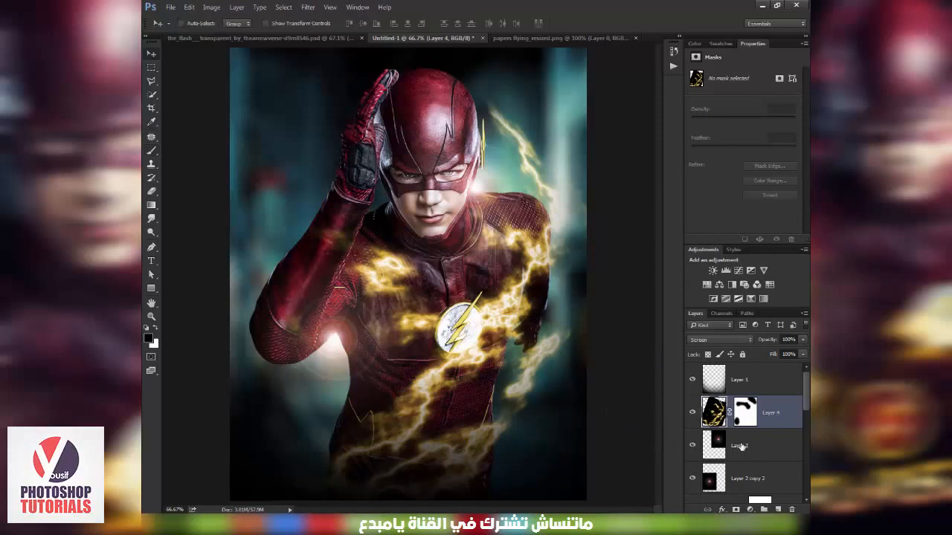
{"action": "left_click_drag", "start_coordinate": [723, 422], "coordinate": [758, 469]}
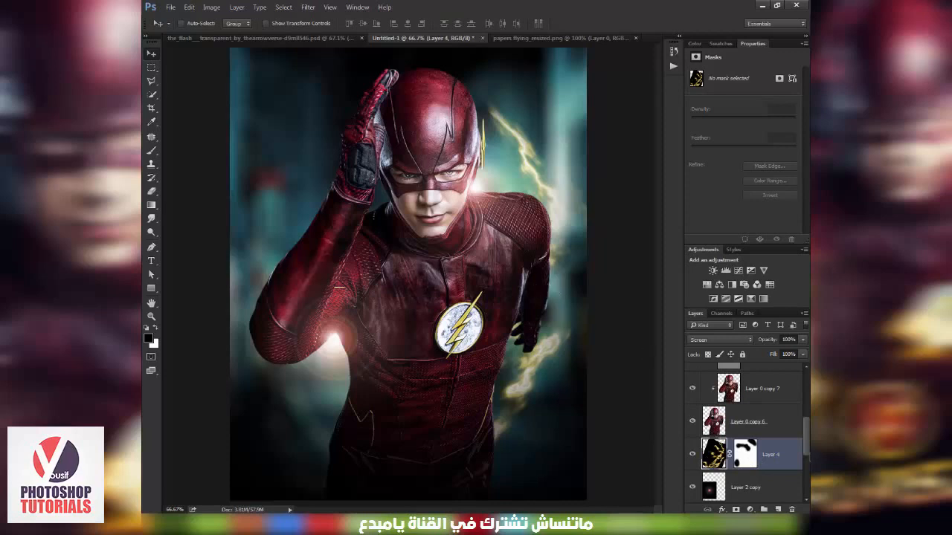
{"action": "key", "text": "ctrl+j"}
{"action": "left_click_drag", "start_coordinate": [786, 360], "coordinate": [746, 382]}
Flip the duplicated lightning horizontally and position it over the raised arm, the chest emblem and the waist
{"action": "key", "text": "ctrl+t"}
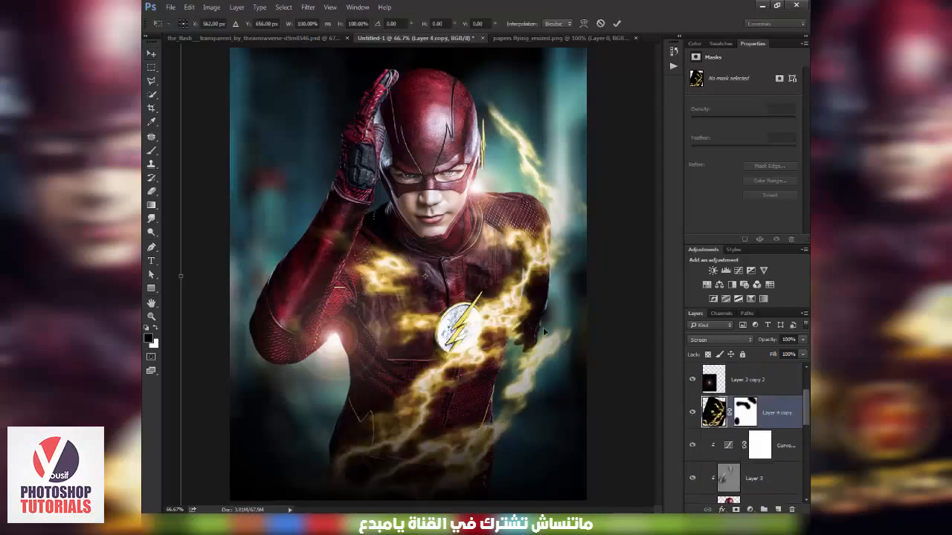
{"action": "right_click", "coordinate": [536, 313]}
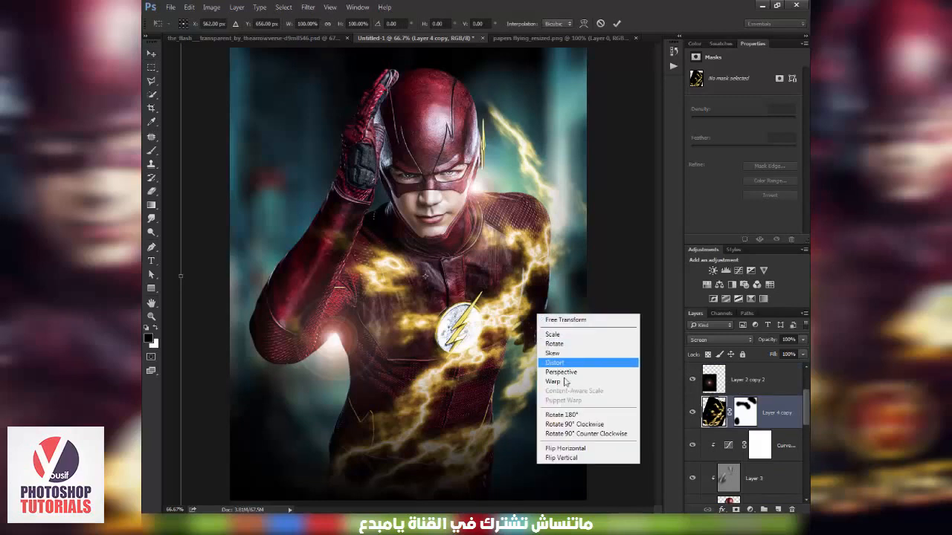
{"action": "left_click", "coordinate": [571, 449]}
{"action": "left_click_drag", "start_coordinate": [568, 449], "coordinate": [543, 474]}
{"action": "left_click_drag", "start_coordinate": [496, 378], "coordinate": [506, 453]}
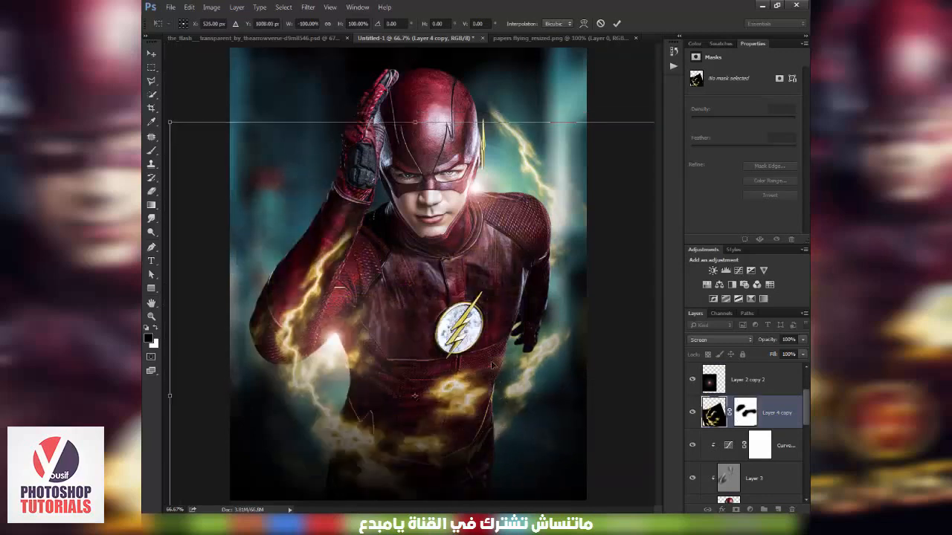
{"action": "left_click_drag", "start_coordinate": [491, 365], "coordinate": [485, 326]}
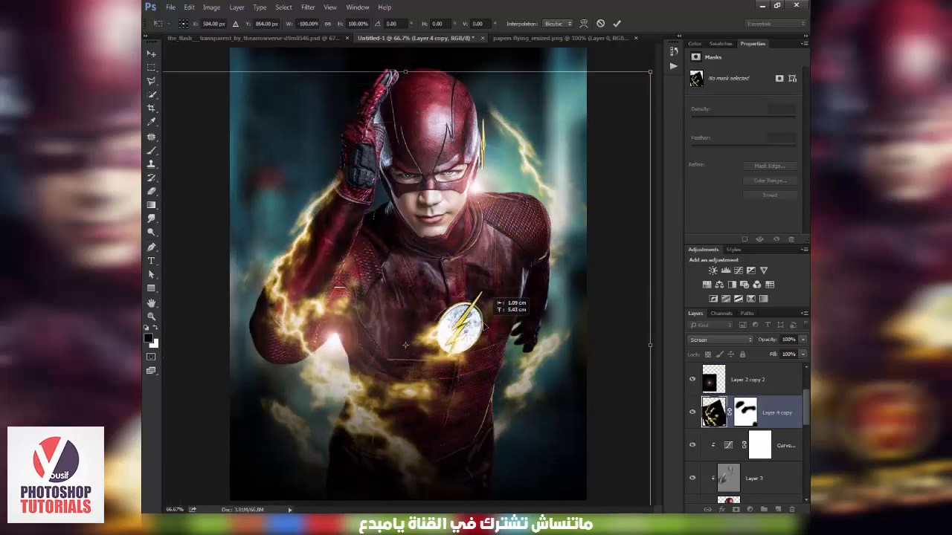
{"action": "key", "text": "Return"}
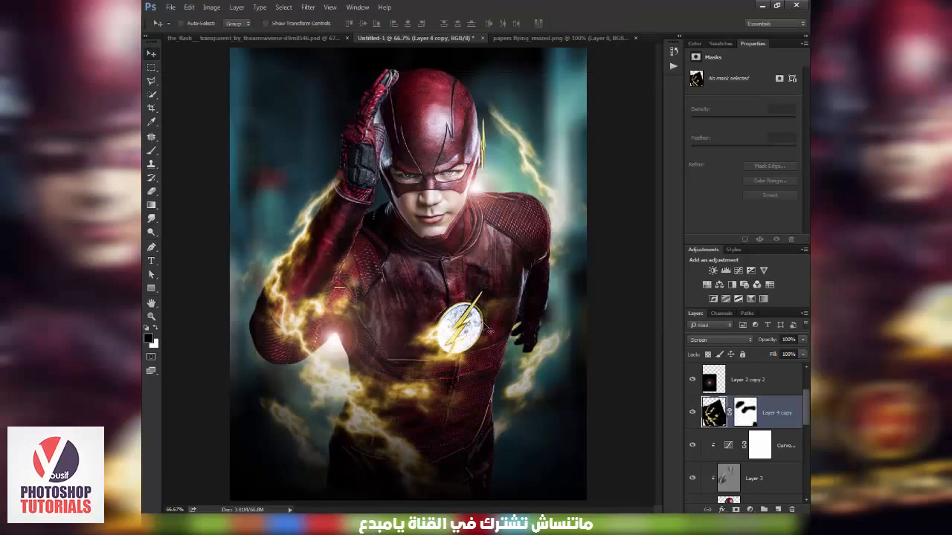
Load the character's outline from Layer 0 copy 6 as a selection and mask Layer 4 copy's lightning off the raised arm, then deselect
{"action": "scroll", "coordinate": [733, 473], "scroll_direction": "down", "scroll_amount": 2}
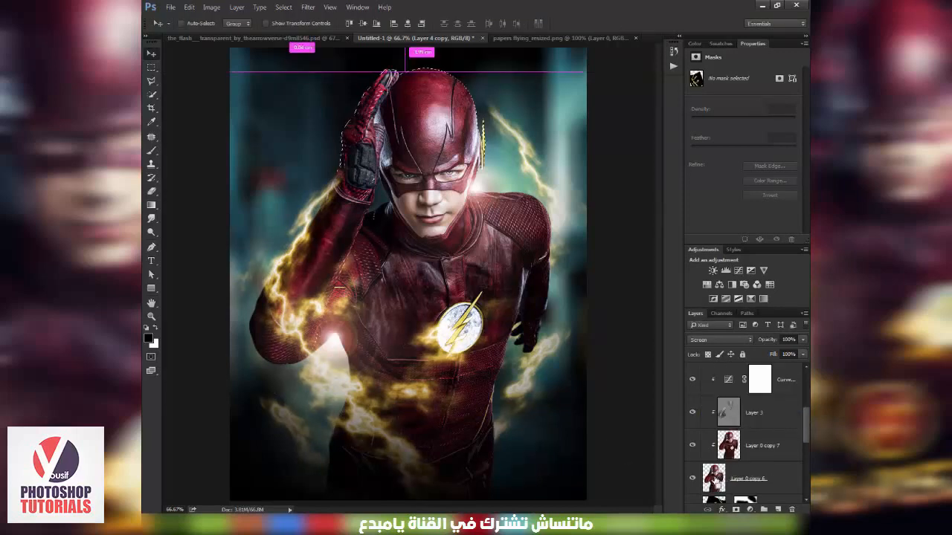
{"action": "left_click", "coordinate": [715, 483], "text": "ctrl"}
{"action": "scroll", "coordinate": [746, 440], "scroll_direction": "up", "scroll_amount": 2}
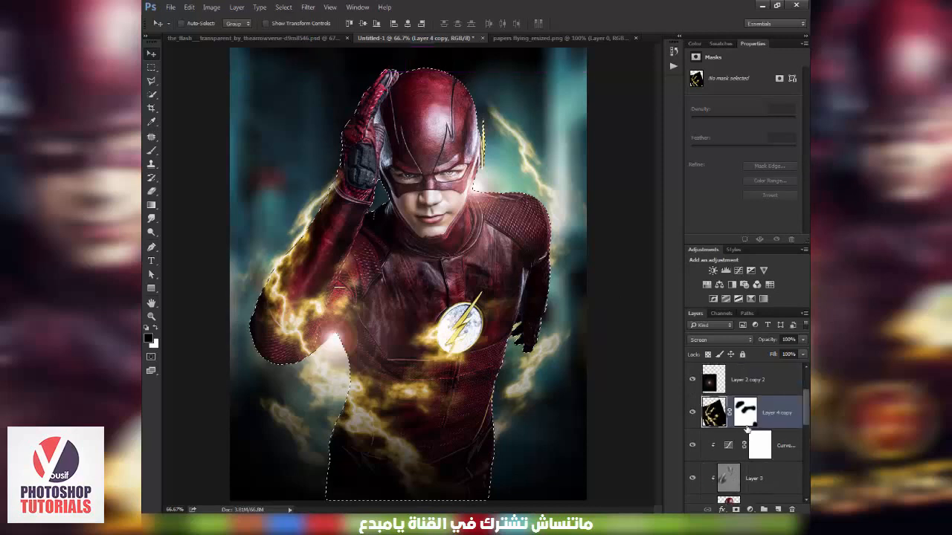
{"action": "left_click", "coordinate": [742, 414]}
{"action": "key", "text": "b"}
{"action": "mouse_move", "coordinate": [312, 272]}
{"action": "left_mouse_down"}
{"action": "mouse_move", "coordinate": [281, 348]}
{"action": "mouse_move", "coordinate": [305, 315]}
{"action": "mouse_move", "coordinate": [290, 348]}
{"action": "mouse_move", "coordinate": [294, 305]}
{"action": "mouse_move", "coordinate": [299, 313]}
{"action": "mouse_move", "coordinate": [274, 325]}
{"action": "mouse_move", "coordinate": [275, 302]}
{"action": "mouse_move", "coordinate": [306, 287]}
{"action": "mouse_move", "coordinate": [312, 240]}
{"action": "left_mouse_up"}
{"action": "key", "text": "ctrl+d"}
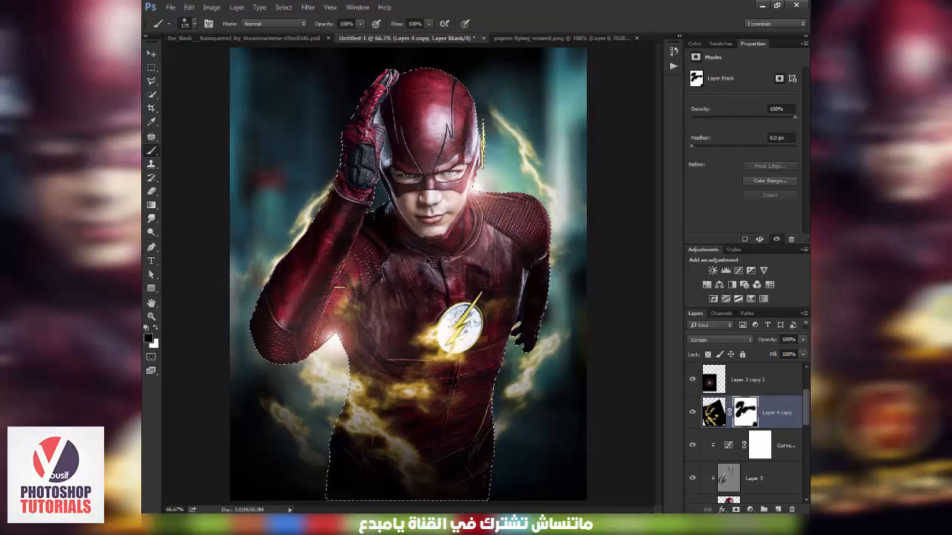
{"action": "key", "text": "z"}
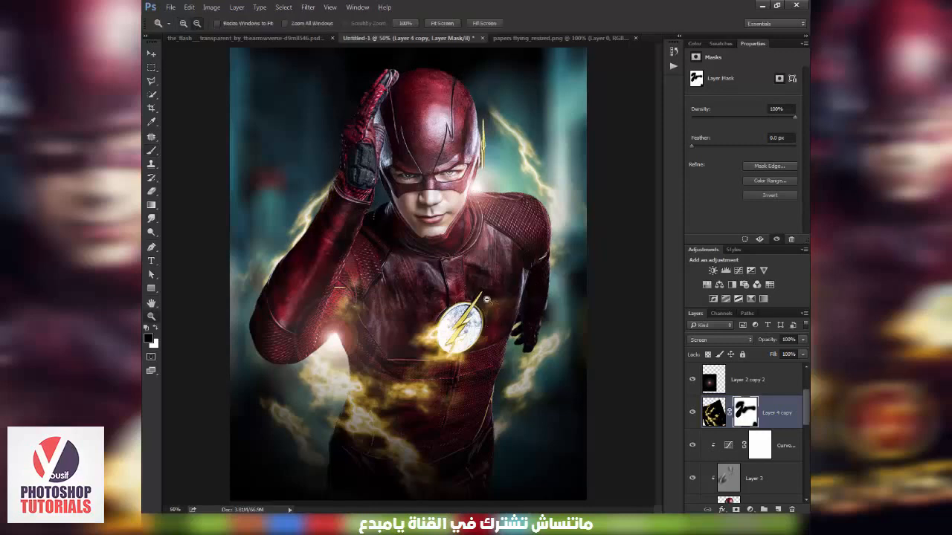
{"action": "left_click", "coordinate": [487, 299], "text": "alt"}
{"action": "left_click", "coordinate": [486, 299]}
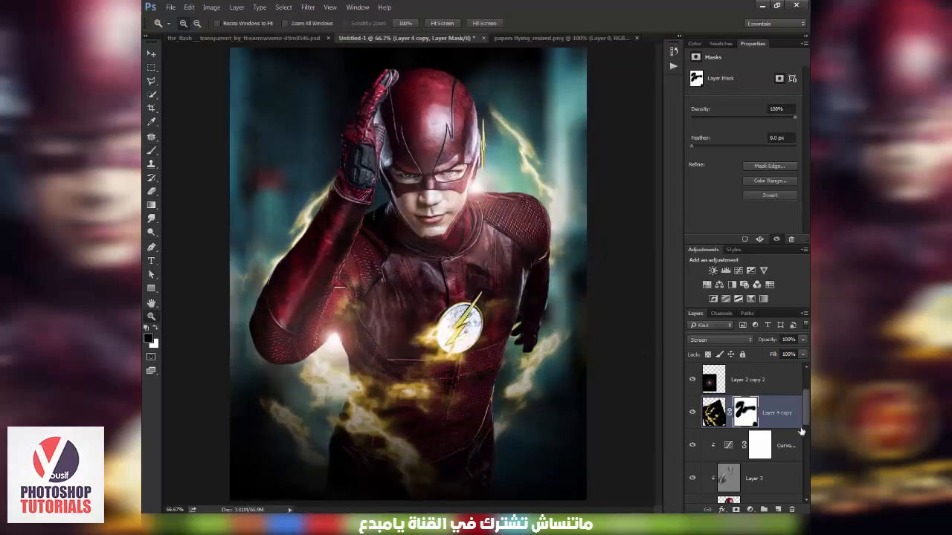
Add an Inner Glow to Layer 0 copy 6 with colour ffc000 and a size of 18 px
{"action": "scroll", "coordinate": [800, 431], "scroll_direction": "down", "scroll_amount": 3}
{"action": "left_click", "coordinate": [782, 418]}
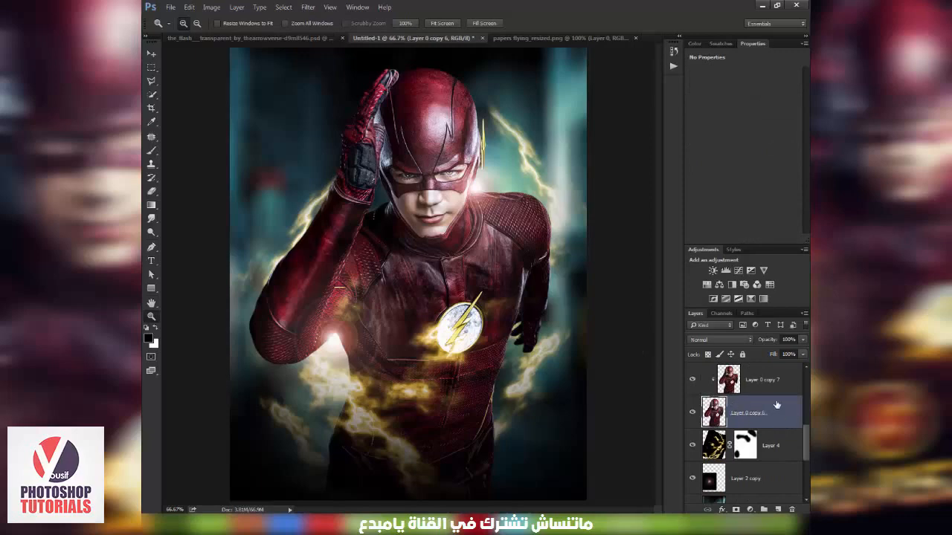
{"action": "double_click", "coordinate": [776, 405]}
{"action": "left_click", "coordinate": [496, 354]}
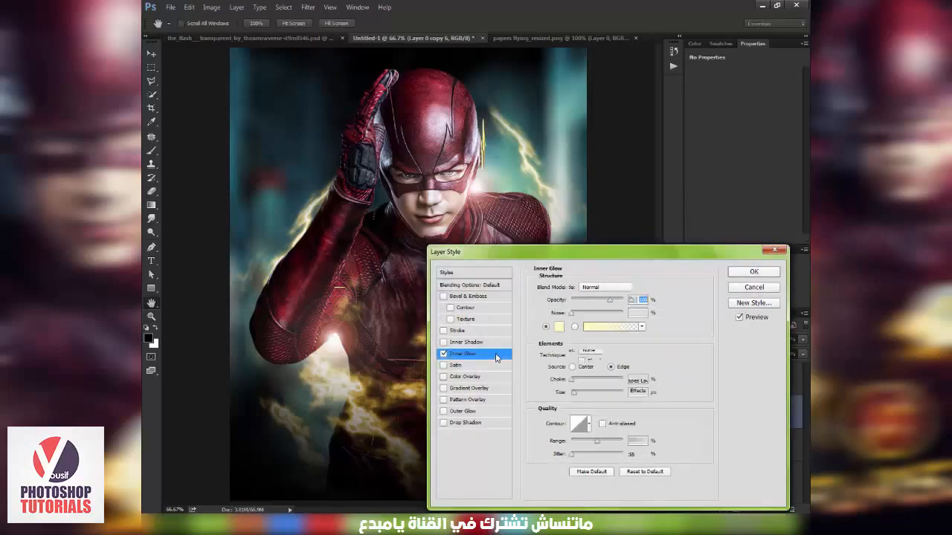
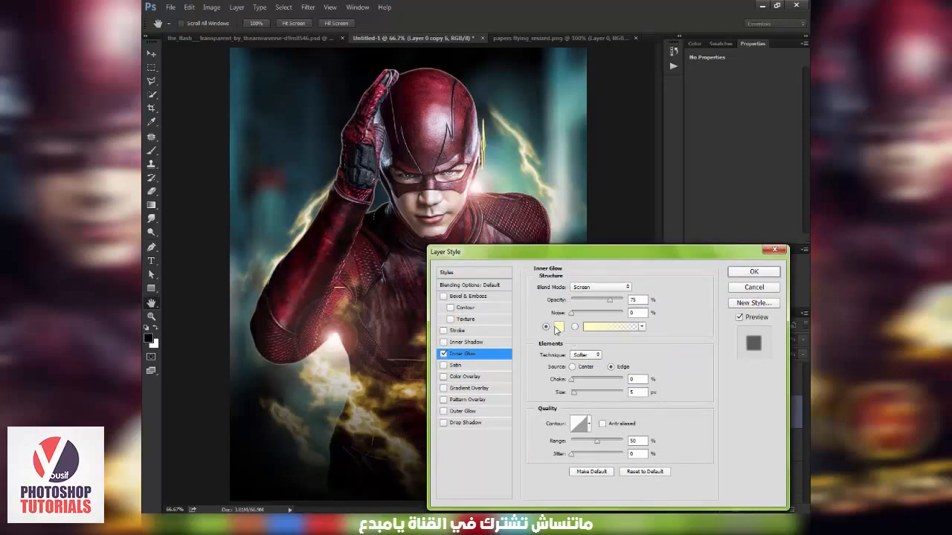
{"action": "left_click", "coordinate": [557, 328]}
{"action": "left_click", "coordinate": [644, 360]}
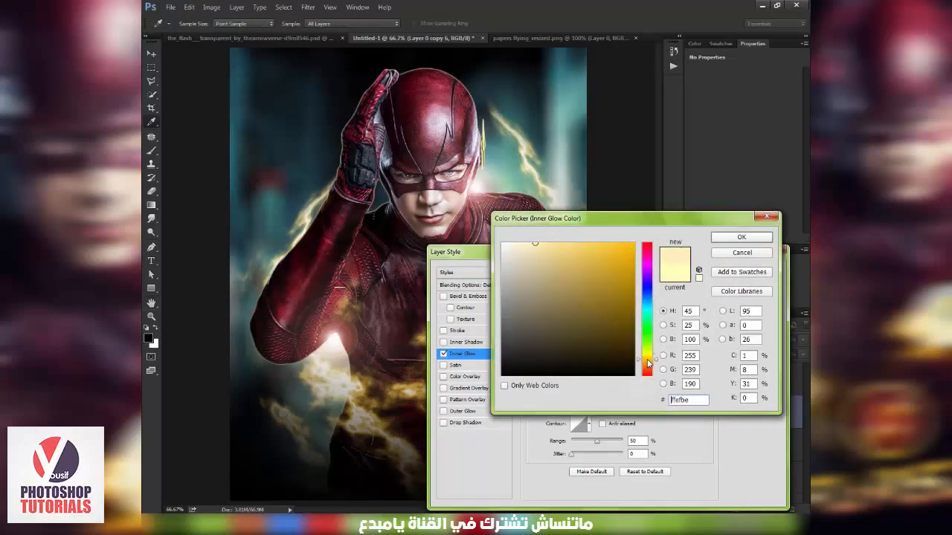
{"action": "left_click_drag", "start_coordinate": [619, 258], "coordinate": [633, 243]}
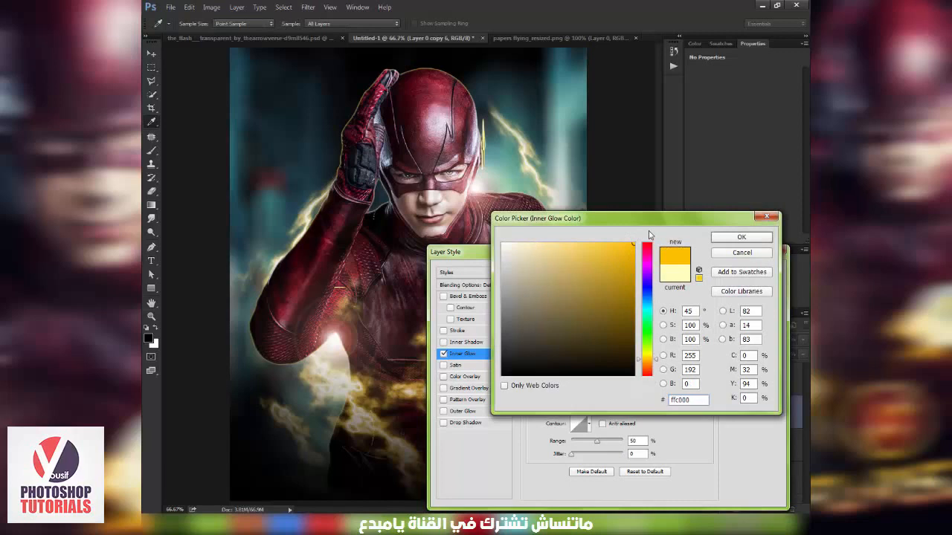
{"action": "left_click", "coordinate": [750, 239]}
{"action": "left_click", "coordinate": [581, 392]}
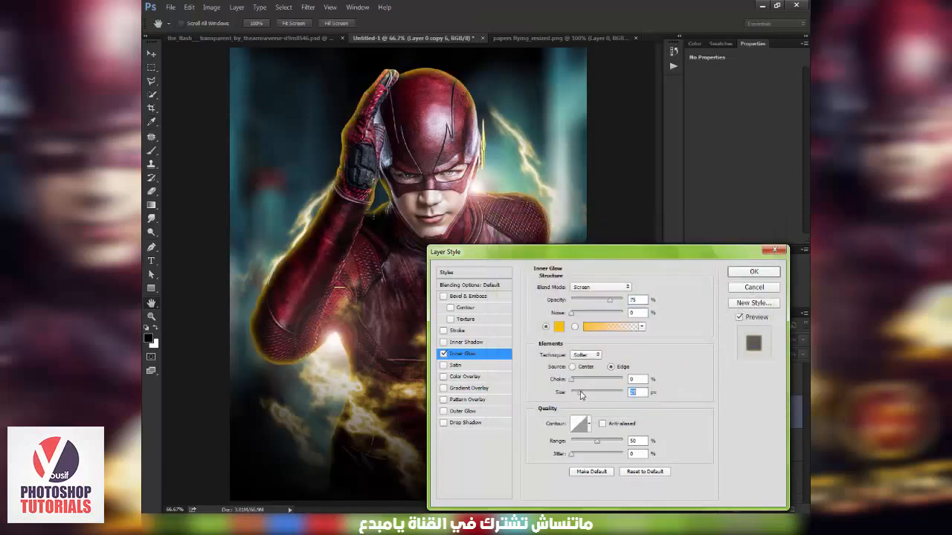
{"action": "left_click_drag", "start_coordinate": [582, 395], "coordinate": [579, 396]}
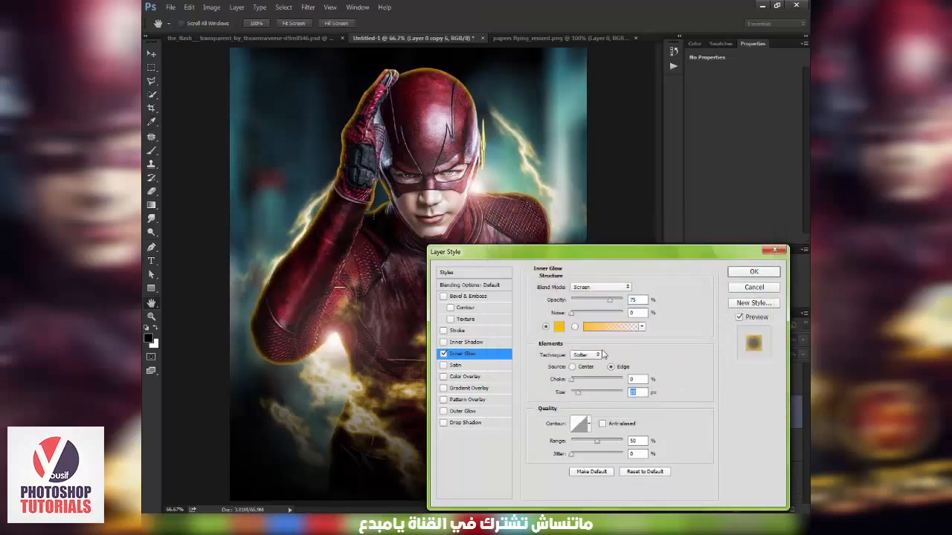
Try Soft Light and Vivid Light for the Inner Glow, and set its blend mode to Linear Light
{"action": "left_click", "coordinate": [602, 287]}
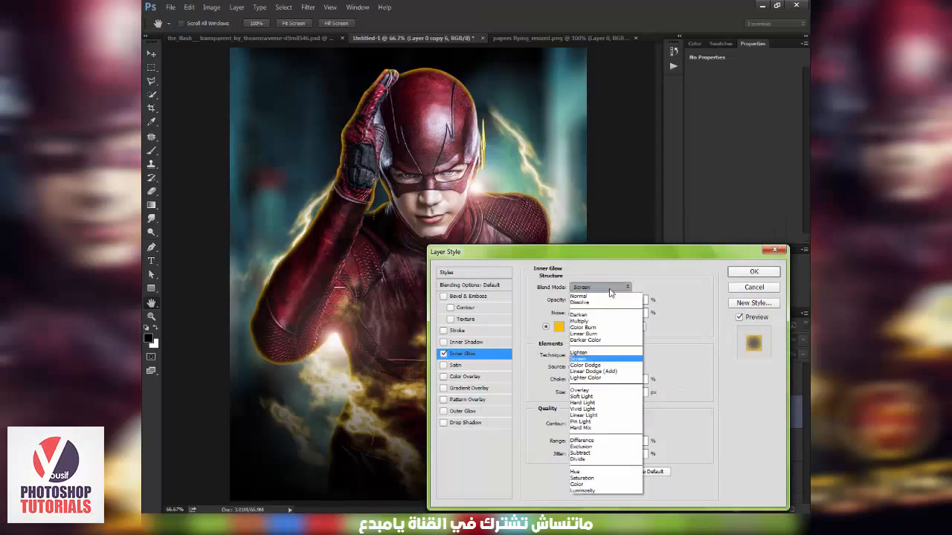
{"action": "left_click", "coordinate": [587, 391]}
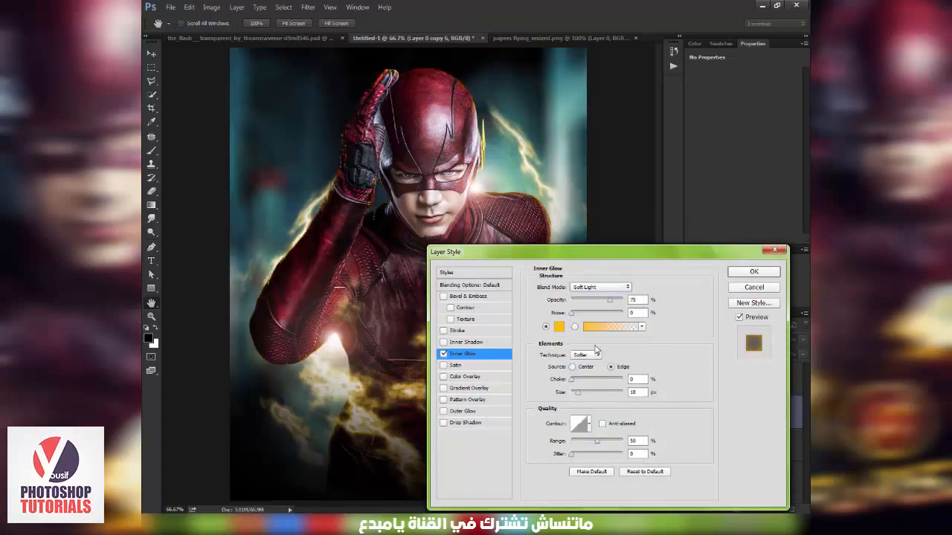
{"action": "key", "text": "Down"}
{"action": "key", "text": "Down"}
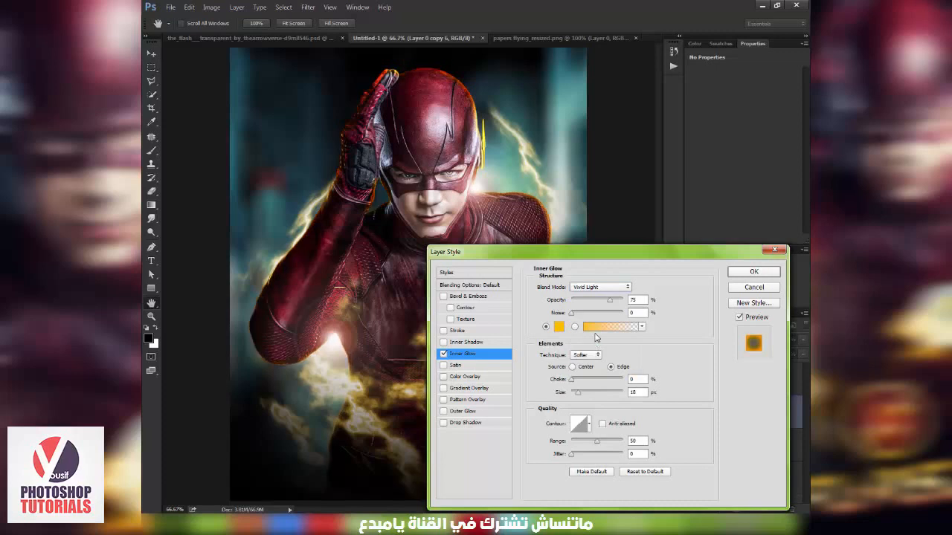
{"action": "key", "text": "Down"}
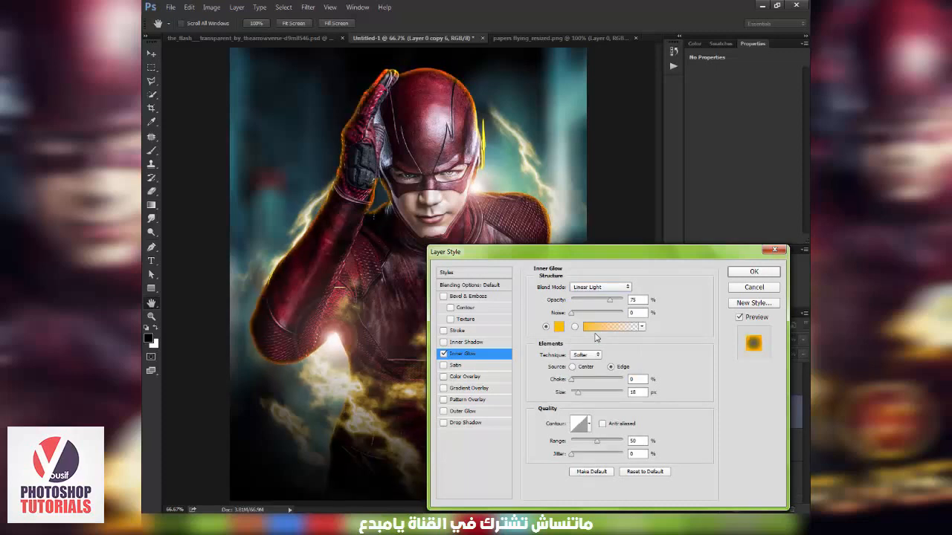
{"action": "left_click", "coordinate": [583, 289]}
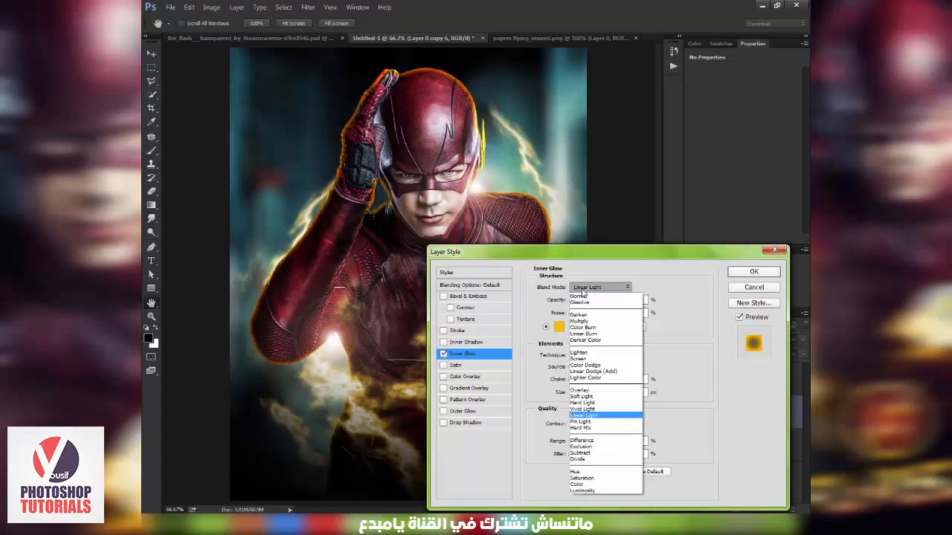
{"action": "left_click", "coordinate": [582, 289]}
Change the Inner Glow colour to the pale yellow ffe381 and apply the layer style
{"action": "left_click", "coordinate": [559, 328]}
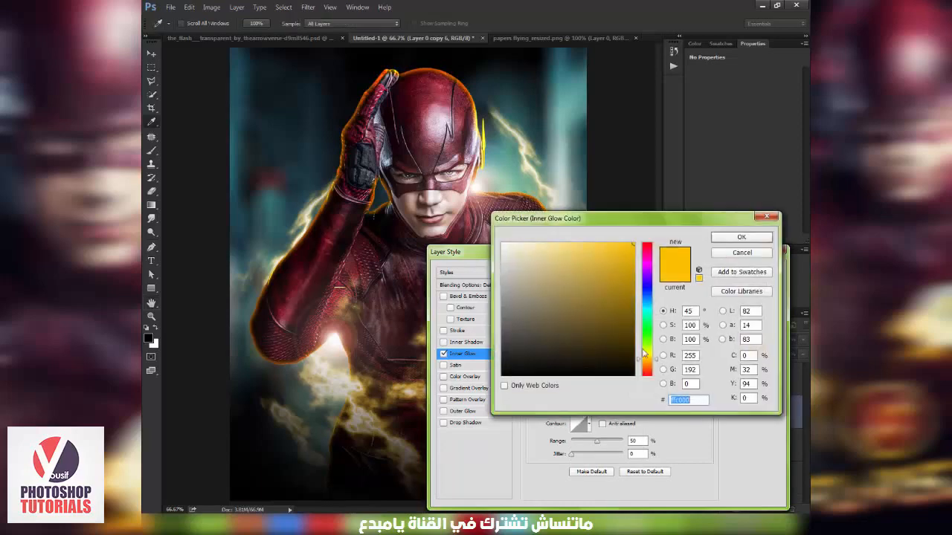
{"action": "left_click_drag", "start_coordinate": [617, 262], "coordinate": [566, 243]}
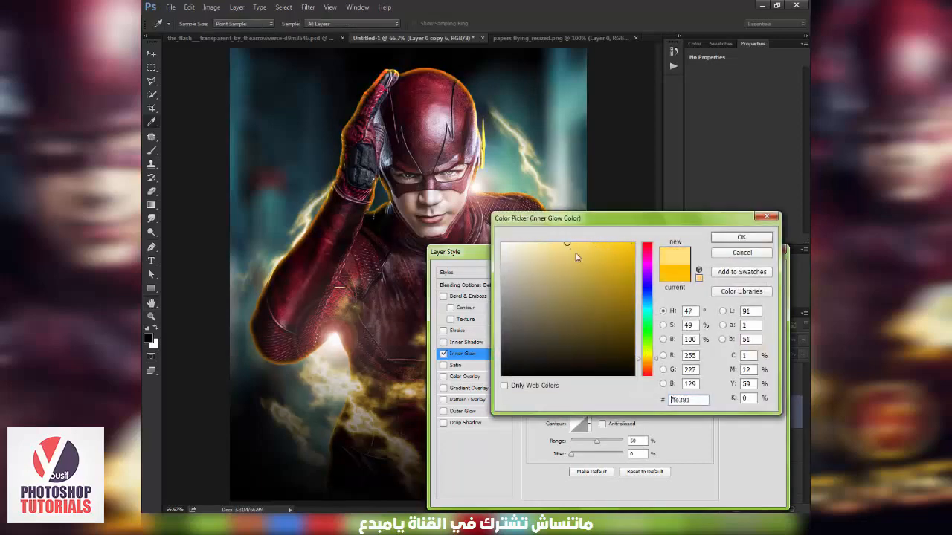
{"action": "left_click", "coordinate": [736, 238]}
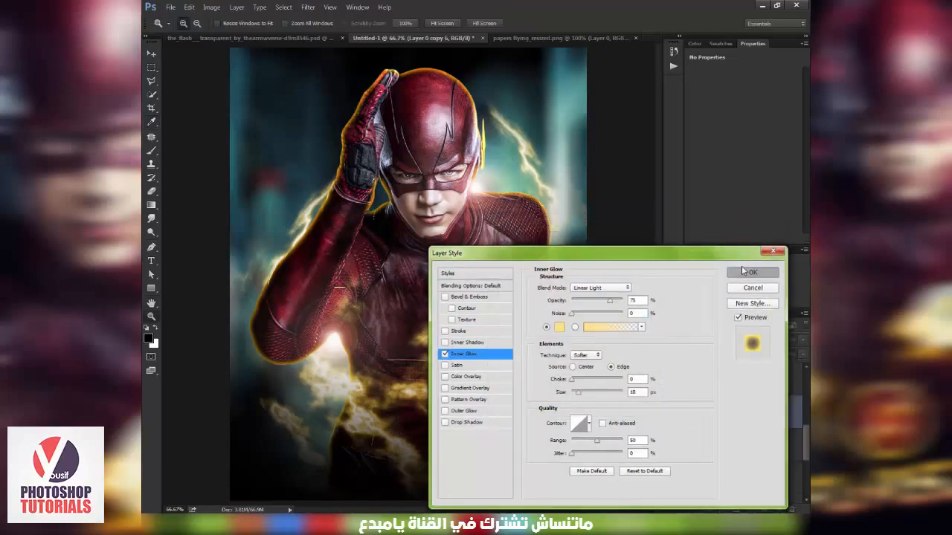
{"action": "left_click", "coordinate": [747, 269]}
{"action": "key", "text": "z"}
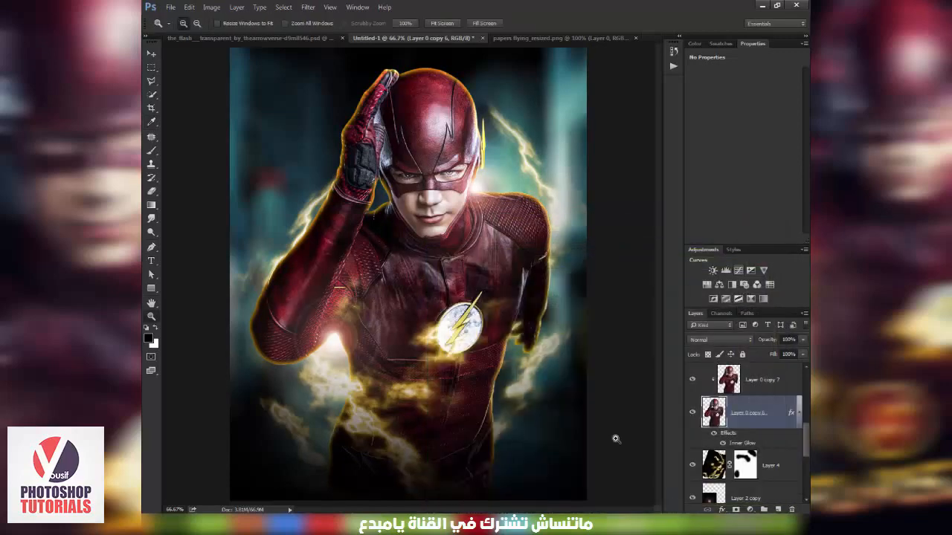
Separate Layer 0 copy 6's Inner Glow effect into its own clipped layer and add a layer mask to that layer
{"action": "right_click", "coordinate": [744, 447]}
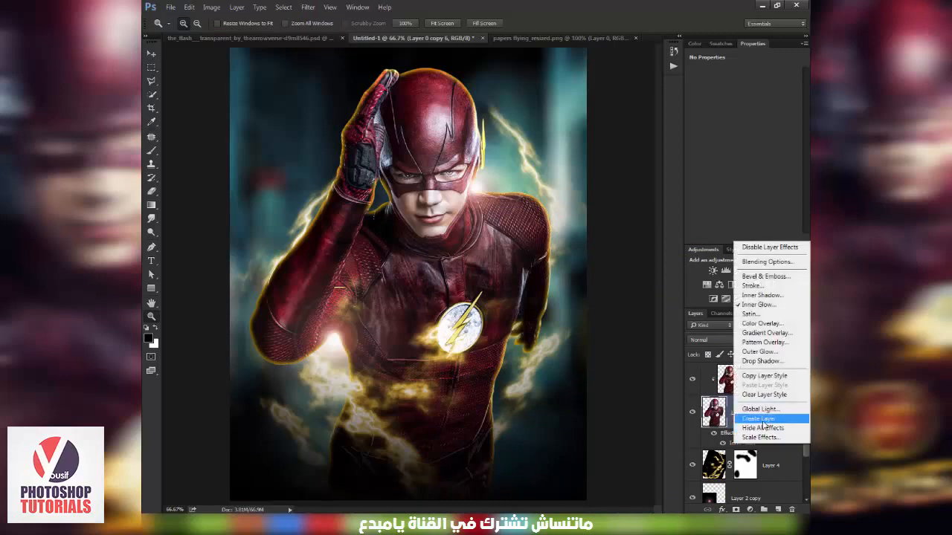
{"action": "left_click", "coordinate": [763, 421]}
{"action": "left_click", "coordinate": [436, 199]}
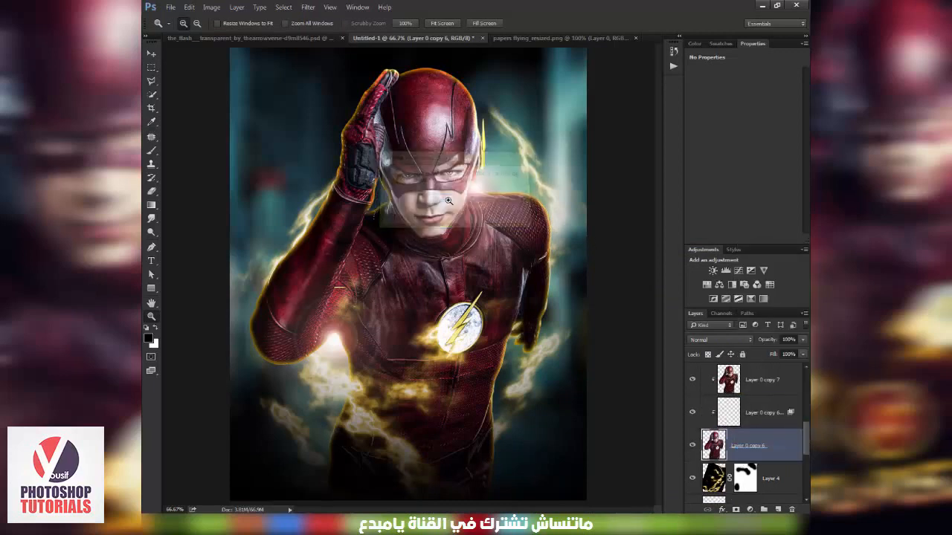
{"action": "left_click", "coordinate": [748, 414]}
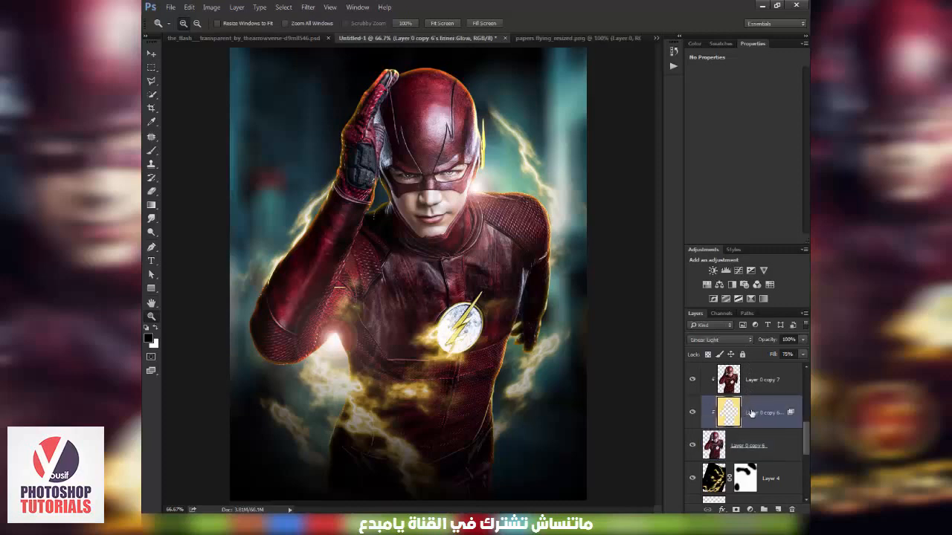
{"action": "left_click", "coordinate": [736, 510]}
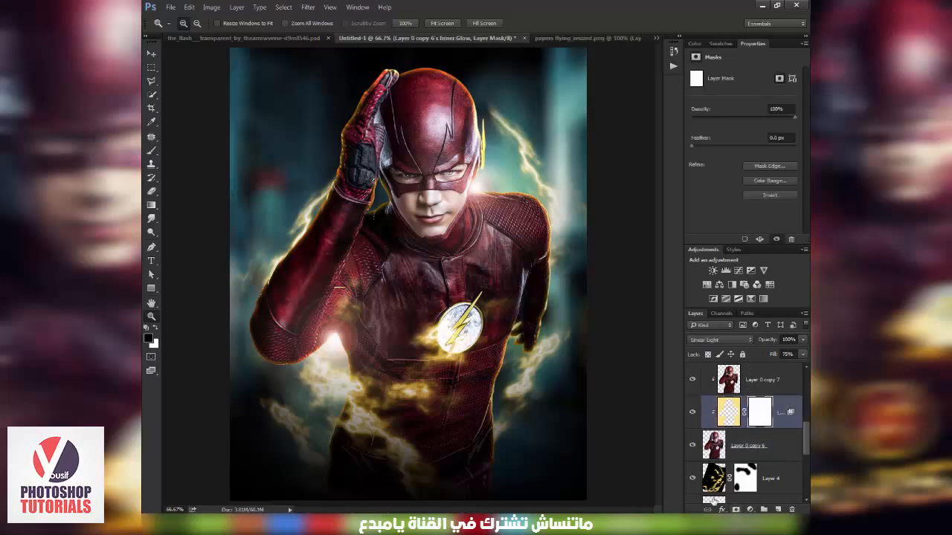
Paint black on the Inner Glow layer's mask to hide the golden rim along the waist, neck, cowl, raised hand and lowered hand
{"action": "key", "text": "b"}
{"action": "left_click_drag", "start_coordinate": [510, 448], "coordinate": [495, 478]}
{"action": "left_click_drag", "start_coordinate": [391, 446], "coordinate": [406, 448]}
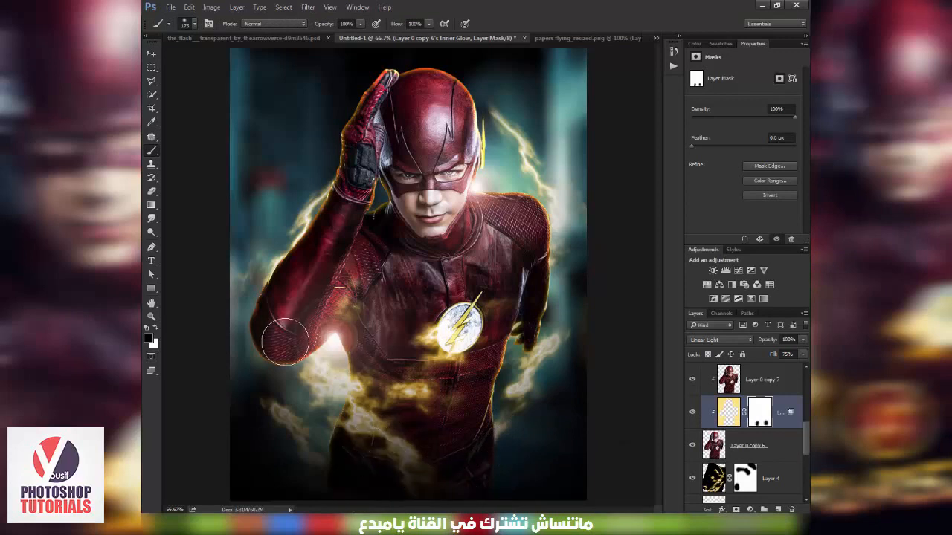
{"action": "mouse_move", "coordinate": [392, 215]}
{"action": "left_mouse_down"}
{"action": "mouse_move", "coordinate": [386, 193]}
{"action": "mouse_move", "coordinate": [398, 208]}
{"action": "left_mouse_up"}
{"action": "mouse_move", "coordinate": [420, 85]}
{"action": "left_mouse_down"}
{"action": "mouse_move", "coordinate": [451, 90]}
{"action": "mouse_move", "coordinate": [457, 110]}
{"action": "mouse_move", "coordinate": [444, 149]}
{"action": "left_mouse_up"}
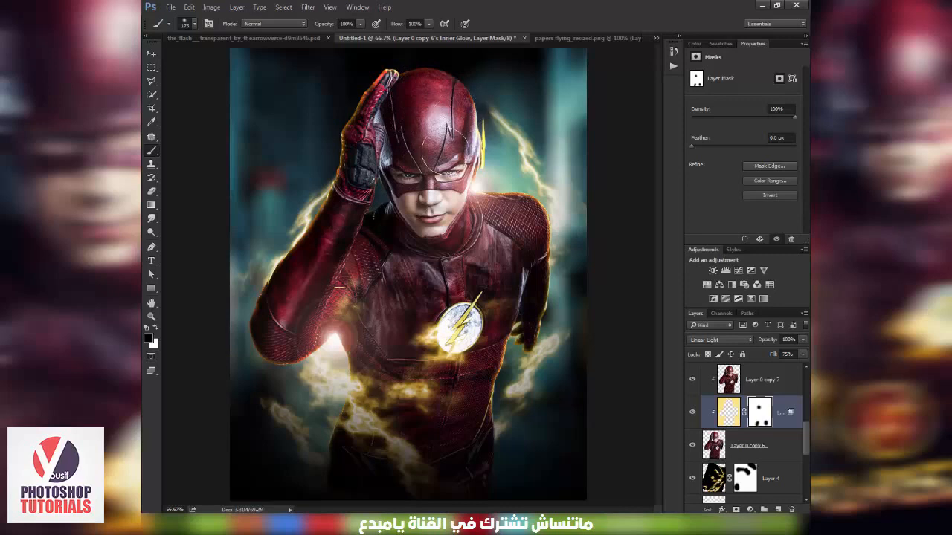
{"action": "left_click_drag", "start_coordinate": [390, 87], "coordinate": [391, 101]}
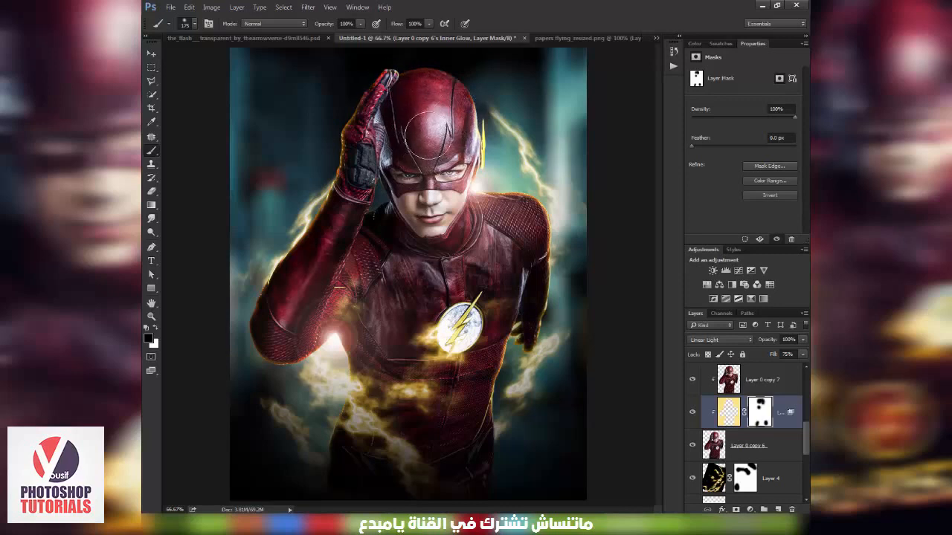
{"action": "mouse_move", "coordinate": [521, 310]}
{"action": "left_mouse_down"}
{"action": "mouse_move", "coordinate": [504, 332]}
{"action": "mouse_move", "coordinate": [525, 344]}
{"action": "left_mouse_up"}
In the papers flying_resized.png document, add a layer beneath the papers and fill it with black
{"action": "key", "text": "v"}
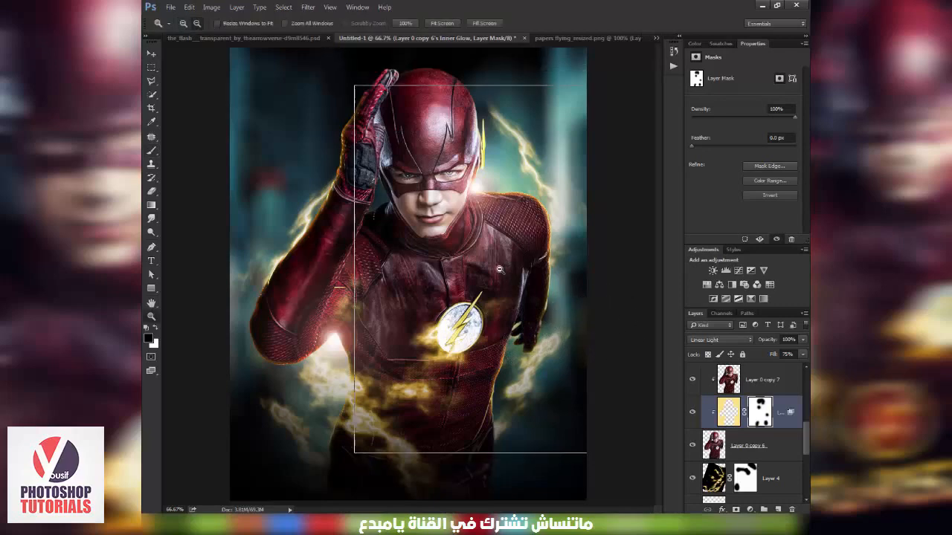
{"action": "key", "text": "ctrl+minus"}
{"action": "left_click", "coordinate": [587, 38]}
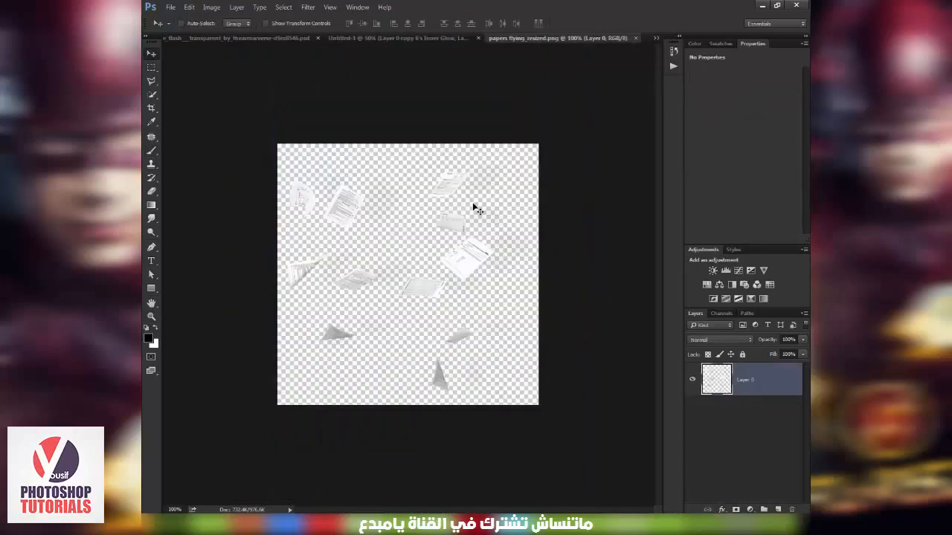
{"action": "left_click", "coordinate": [778, 509], "text": "ctrl"}
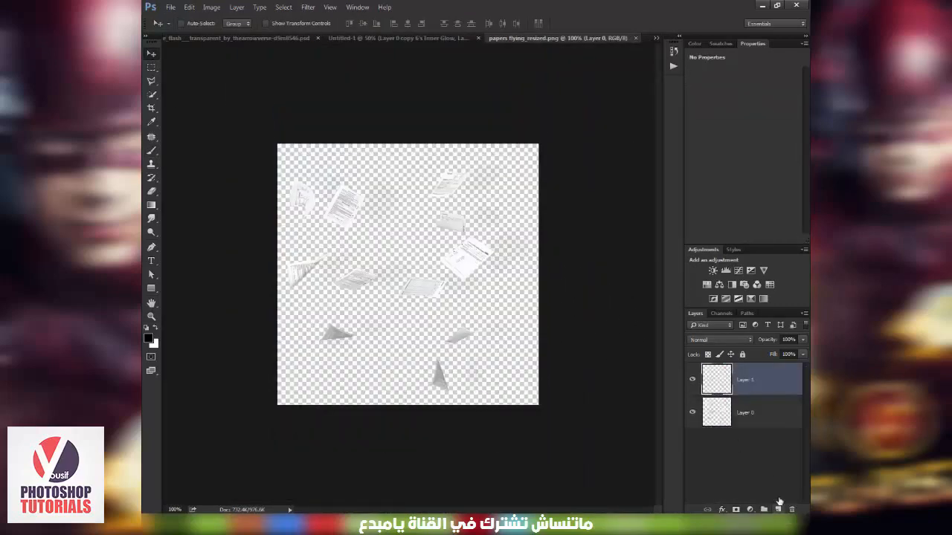
{"action": "key", "text": "alt+BackSpace"}
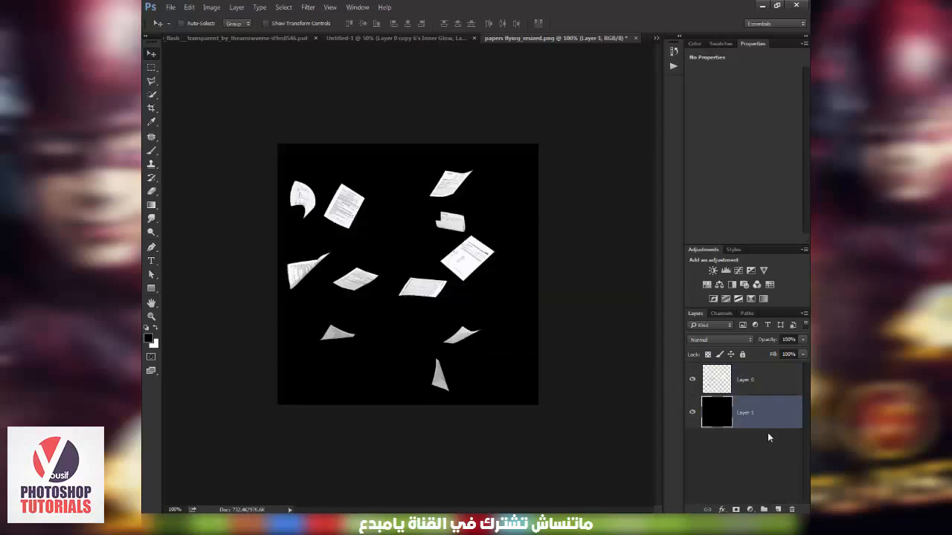
Bring the flying papers layer into the poster, stack it above the clipped Curves layer and release it from the clipping mask
{"action": "left_click", "coordinate": [770, 383]}
{"action": "left_click_drag", "start_coordinate": [557, 319], "coordinate": [394, 368]}
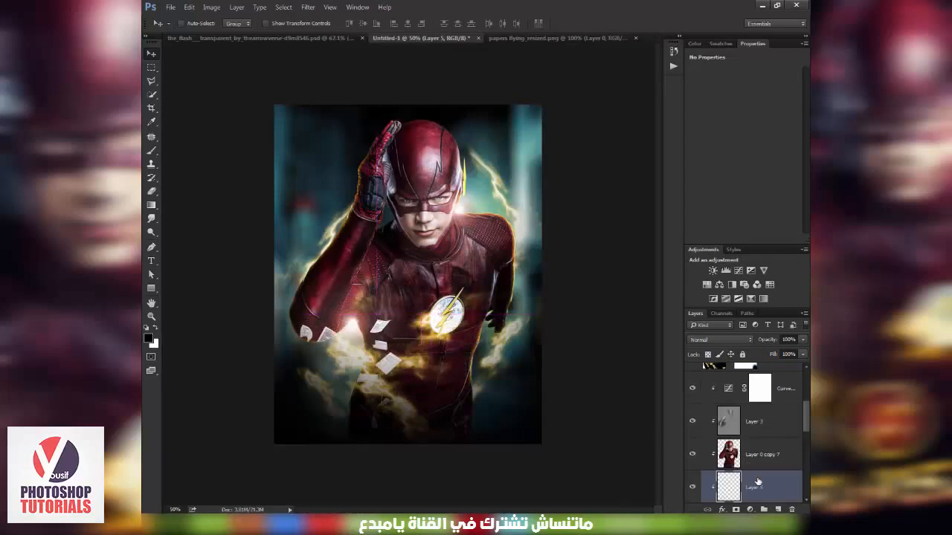
{"action": "left_click_drag", "start_coordinate": [757, 482], "coordinate": [756, 402]}
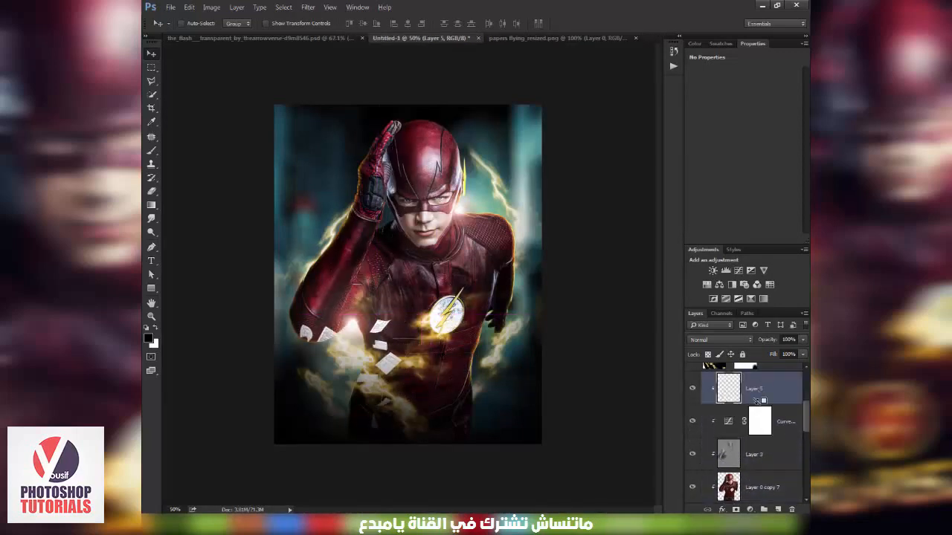
{"action": "left_click", "coordinate": [757, 400], "text": "alt"}
Place the flying papers over the poster's lower-left area and enlarge them across the arm and torso
{"action": "left_click_drag", "start_coordinate": [394, 372], "coordinate": [384, 379]}
{"action": "key", "text": "ctrl+t"}
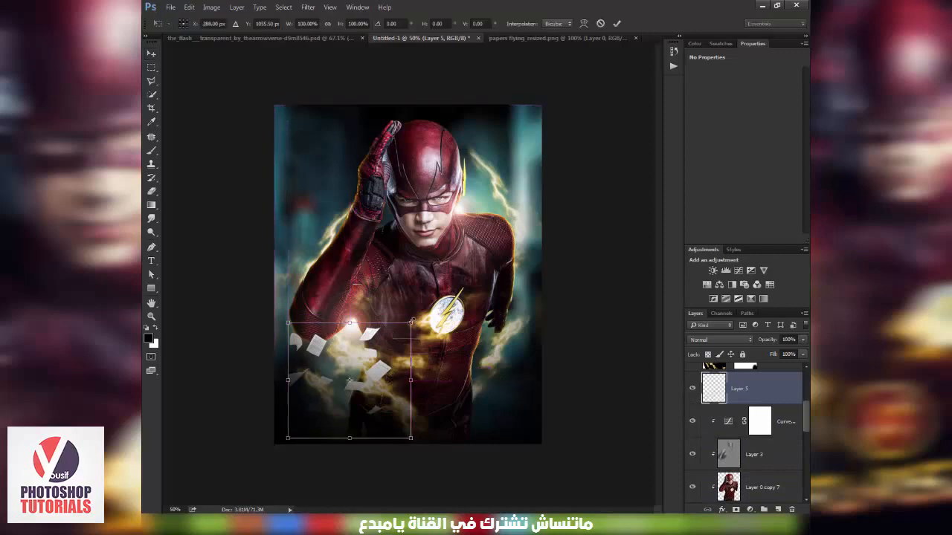
{"action": "left_click_drag", "start_coordinate": [411, 321], "coordinate": [457, 257]}
{"action": "key", "text": "Return"}
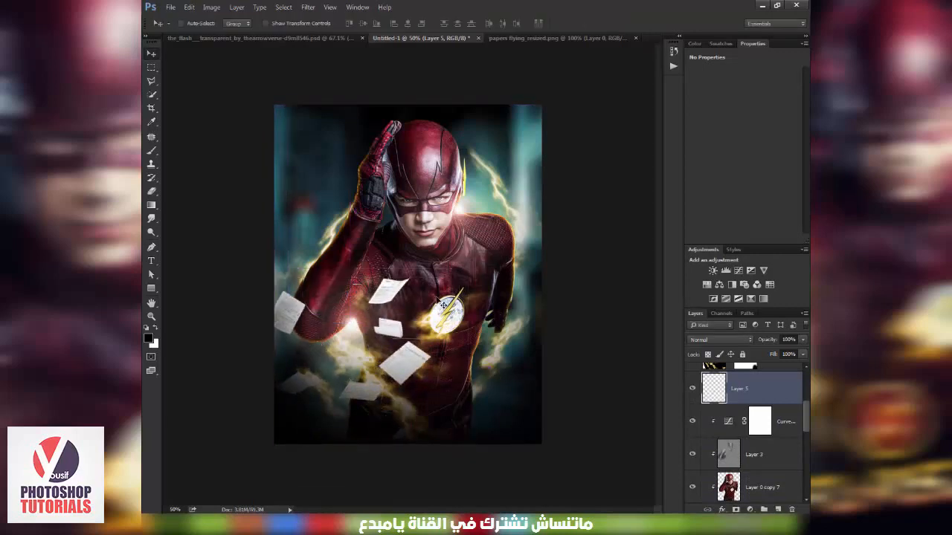
Apply a Motion Blur at angle 0 with a reduced distance to the papers on Layer 5
{"action": "left_click", "coordinate": [306, 7]}
{"action": "mouse_move", "coordinate": [423, 113]}
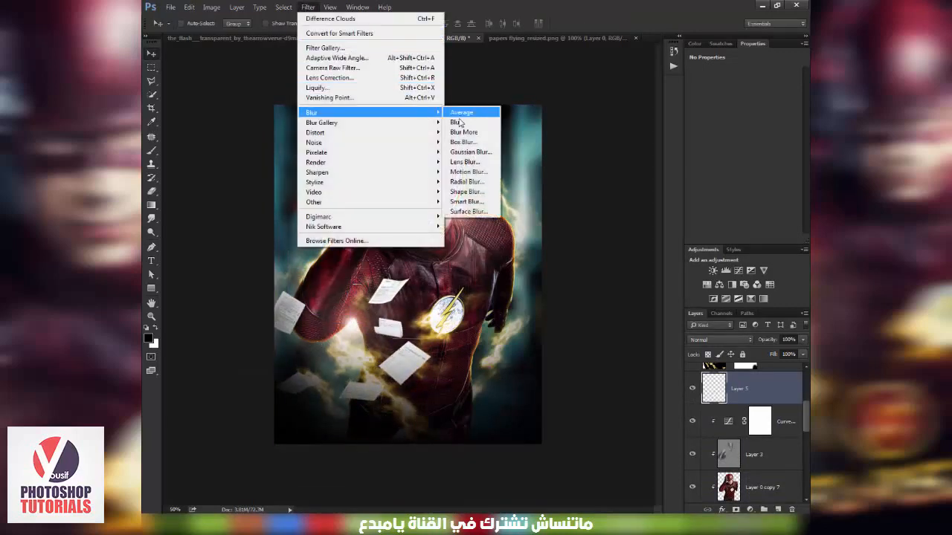
{"action": "left_click", "coordinate": [468, 172]}
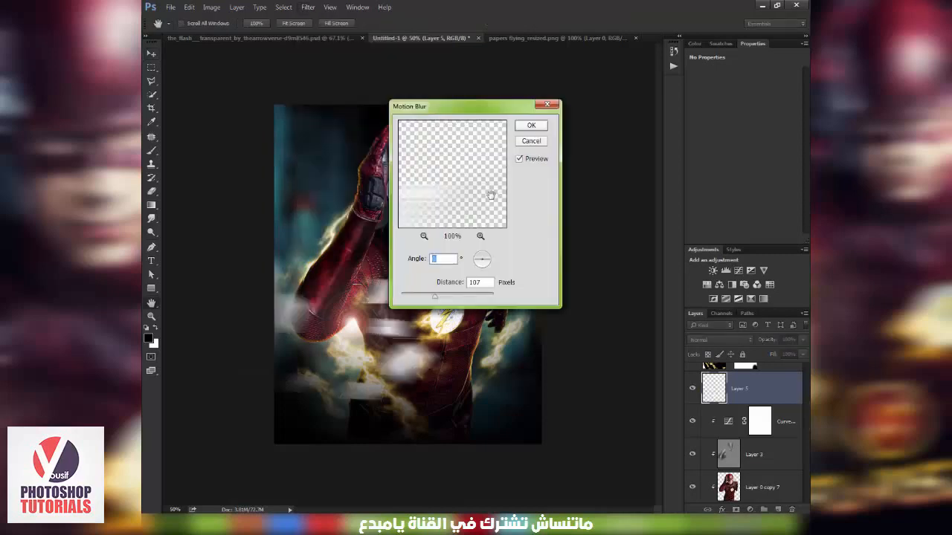
{"action": "left_click_drag", "start_coordinate": [435, 299], "coordinate": [426, 301]}
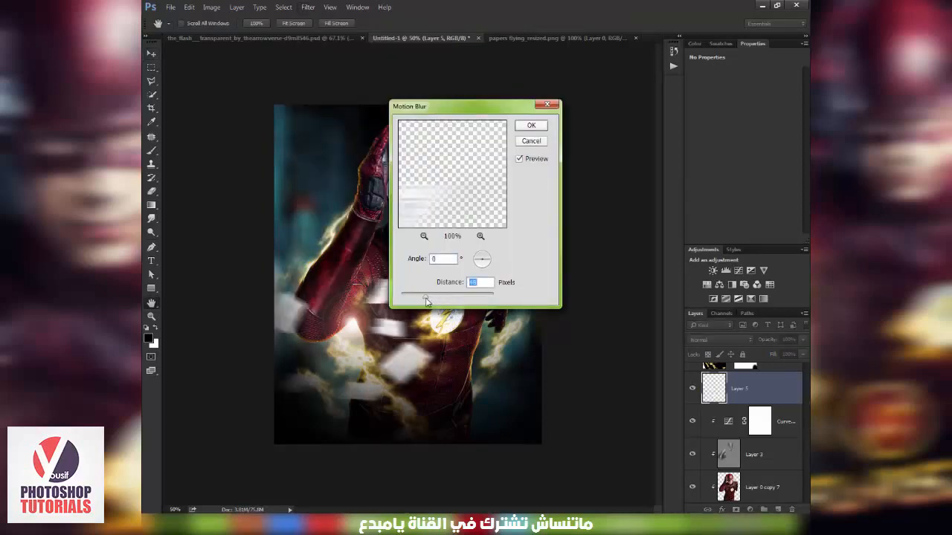
{"action": "key", "text": "Return"}
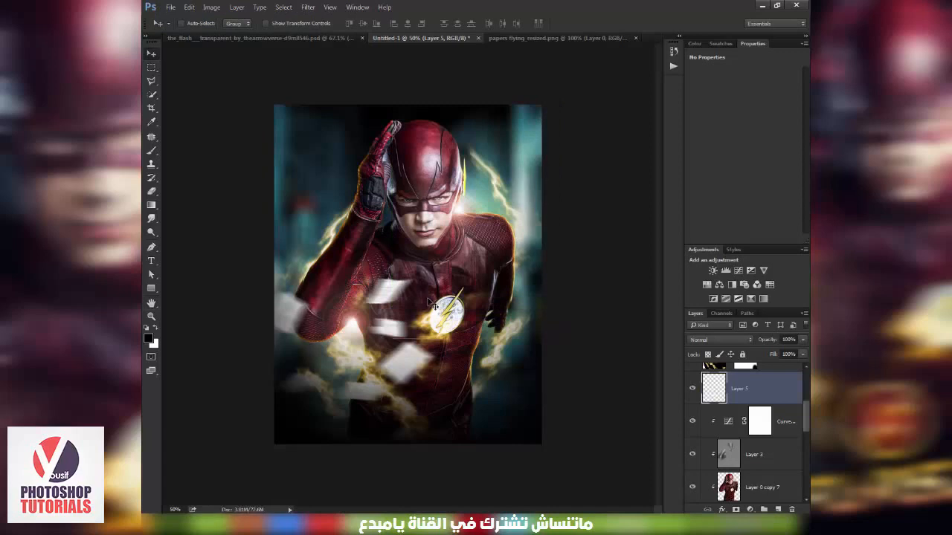
Reposition and enlarge the blurred papers on Layer 5 around the character's elbow and waist
{"action": "left_click_drag", "start_coordinate": [430, 303], "coordinate": [452, 254]}
{"action": "key", "text": "ctrl+t"}
{"action": "key", "text": "Return"}
Duplicate Layer 5, greatly enlarge the copy and place its papers along the right side of the character
{"action": "left_click_drag", "start_coordinate": [368, 345], "coordinate": [616, 349]}
{"action": "key", "text": "ctrl+t"}
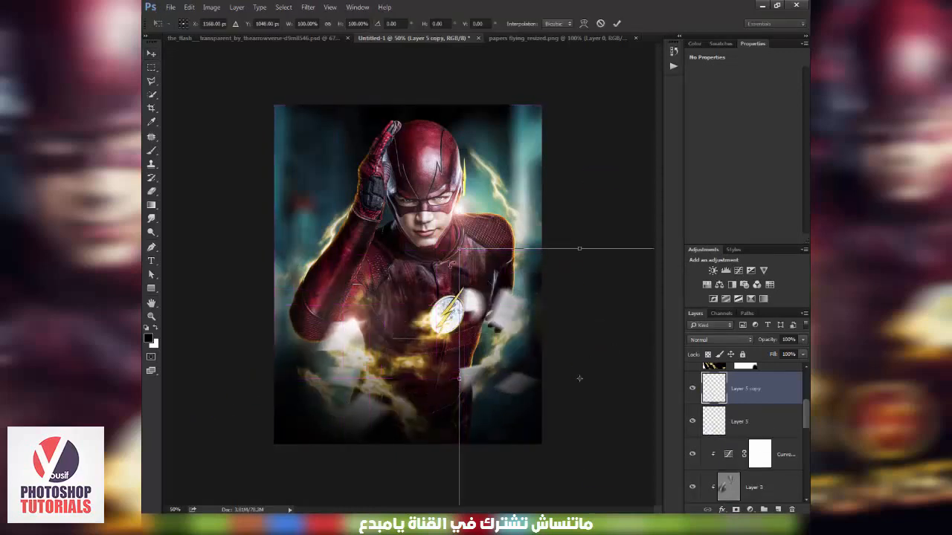
{"action": "left_click_drag", "start_coordinate": [458, 251], "coordinate": [192, 24]}
{"action": "key", "text": "Return"}
{"action": "left_click_drag", "start_coordinate": [357, 175], "coordinate": [551, 193]}
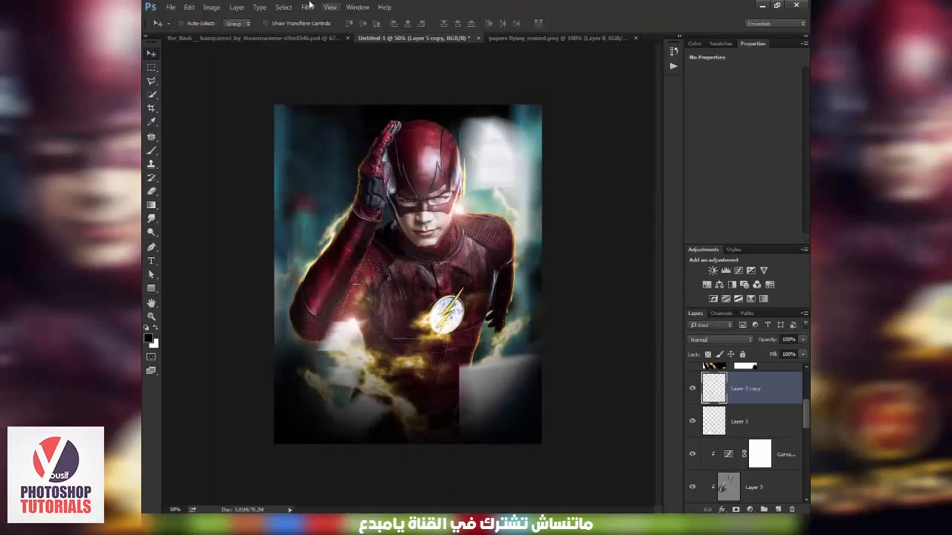
Apply a Gaussian Blur with a radius of 12.7 pixels to the enlarged papers on Layer 5 copy
{"action": "left_click", "coordinate": [287, 7]}
{"action": "mouse_move", "coordinate": [406, 122]}
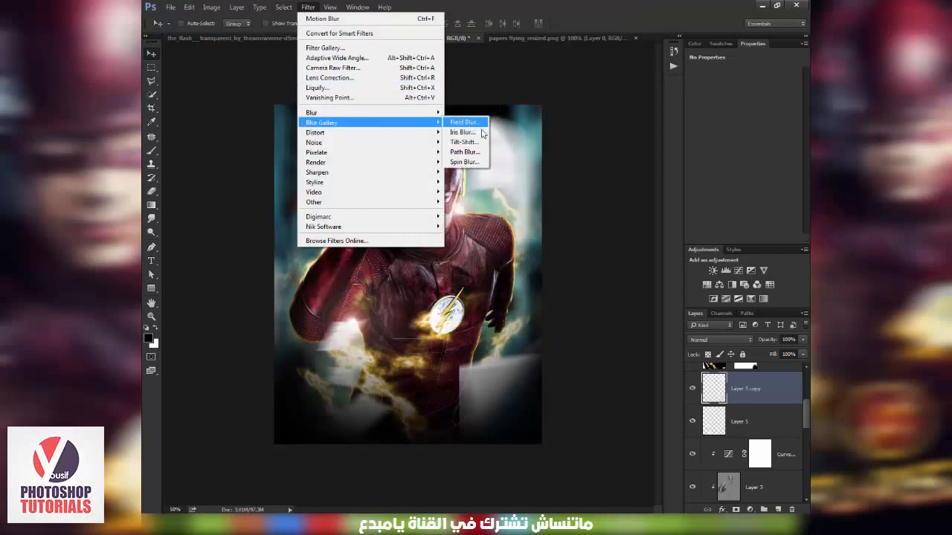
{"action": "left_click", "coordinate": [483, 153]}
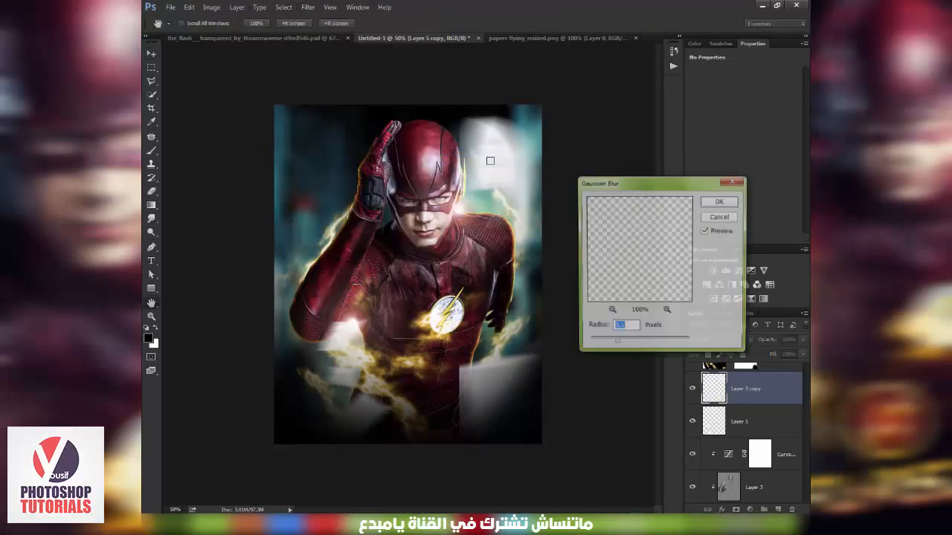
{"action": "mouse_move", "coordinate": [617, 341]}
{"action": "left_mouse_down"}
{"action": "mouse_move", "coordinate": [643, 351]}
{"action": "mouse_move", "coordinate": [631, 347]}
{"action": "left_mouse_up"}
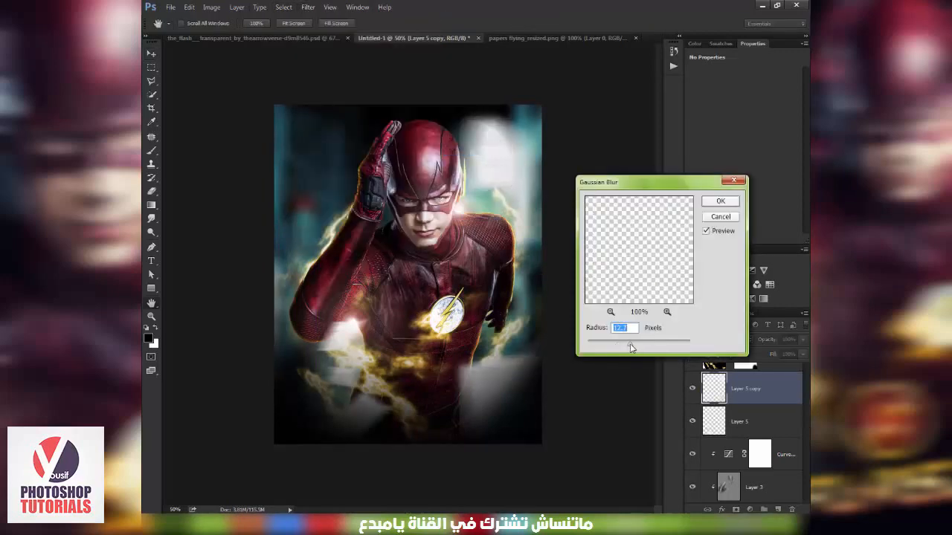
{"action": "left_click", "coordinate": [724, 201]}
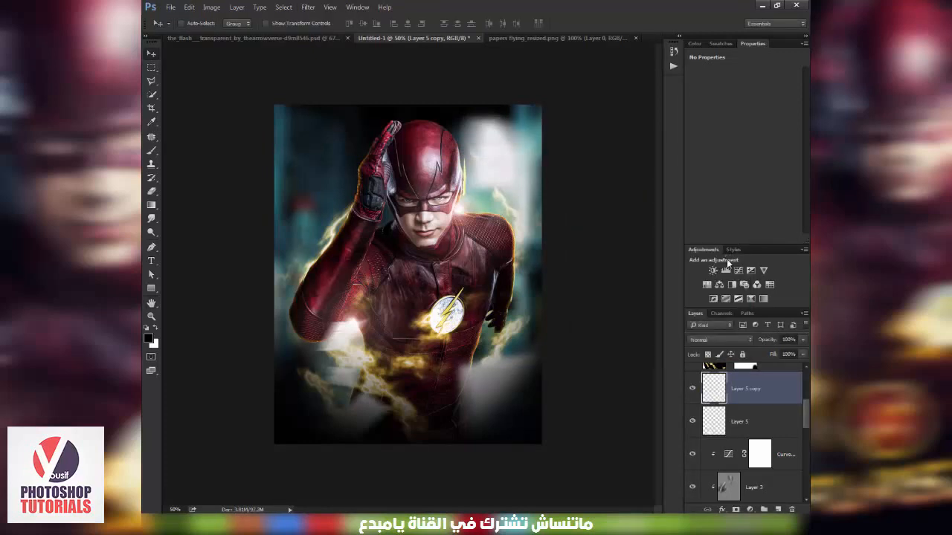
Darken Layer 5 copy's papers with a Curves adjustment, using a point at input 175 and output 57
{"action": "key", "text": "ctrl"}
{"action": "left_click", "coordinate": [211, 6]}
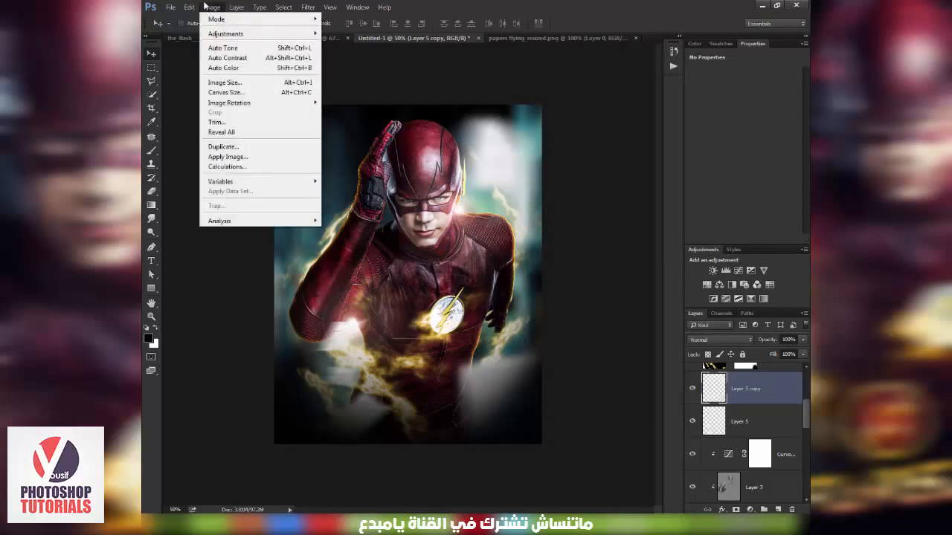
{"action": "mouse_move", "coordinate": [246, 33]}
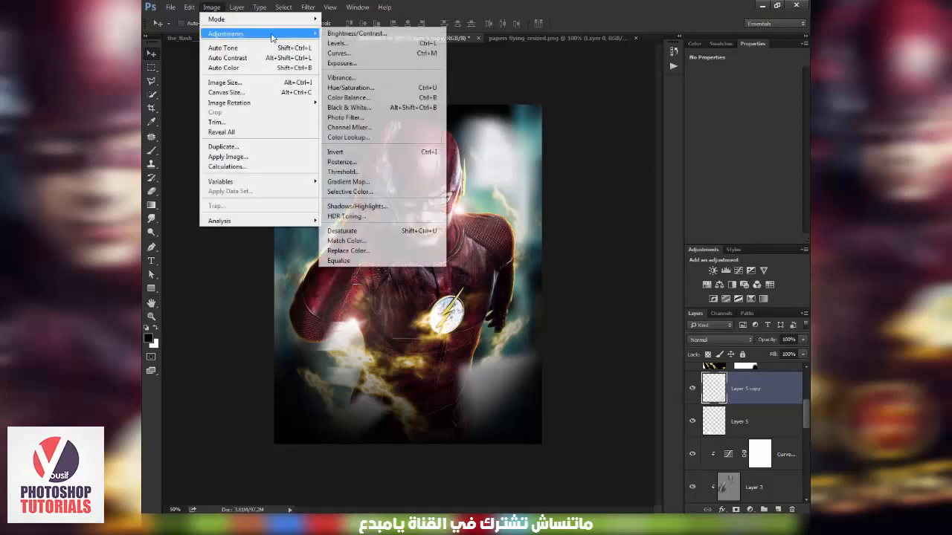
{"action": "left_click", "coordinate": [365, 54]}
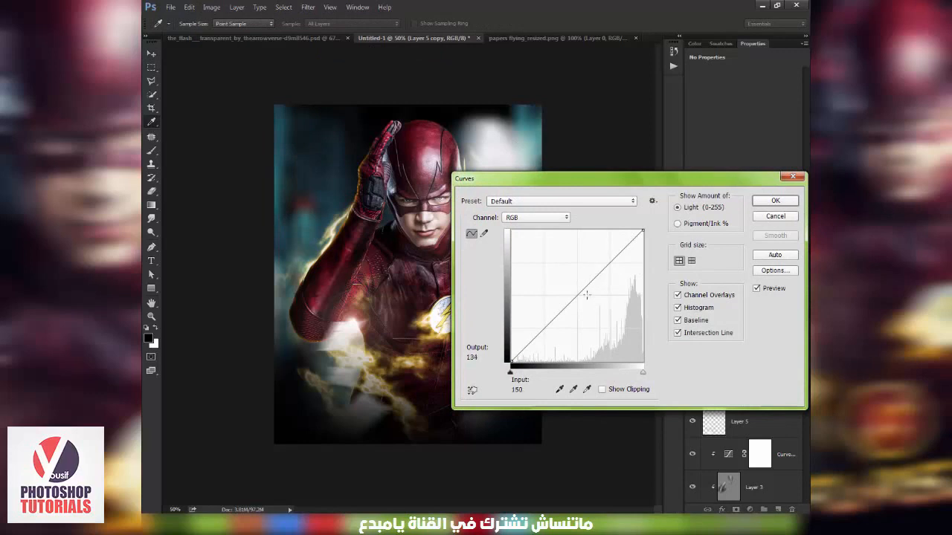
{"action": "left_click_drag", "start_coordinate": [587, 295], "coordinate": [601, 331]}
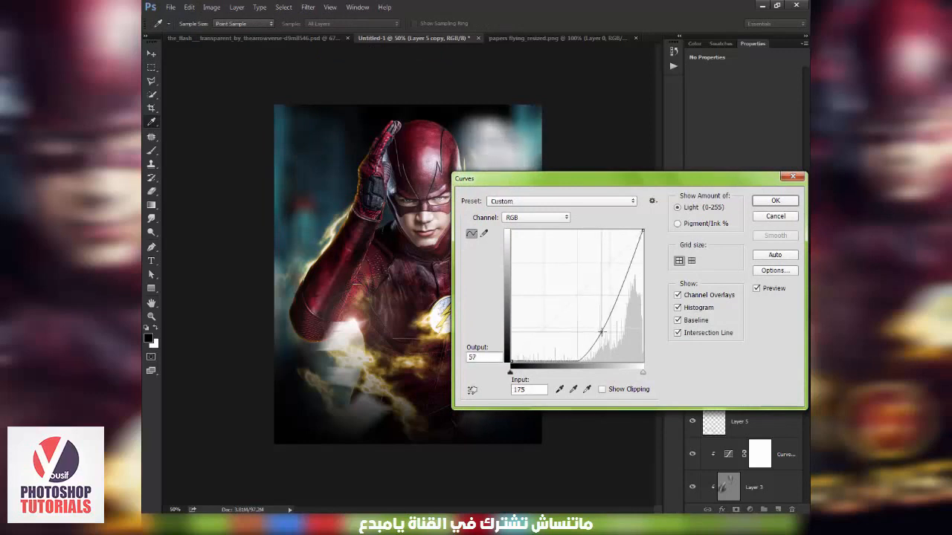
{"action": "left_click", "coordinate": [766, 201]}
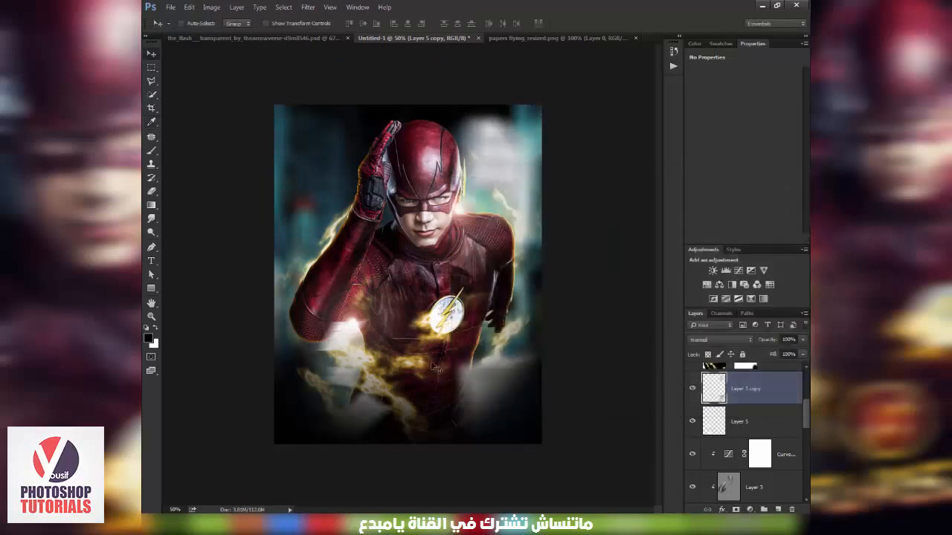
Darken the papers on Layer 5 with a Curves adjustment, using a point at input 202 and output 59
{"action": "left_click", "coordinate": [760, 429]}
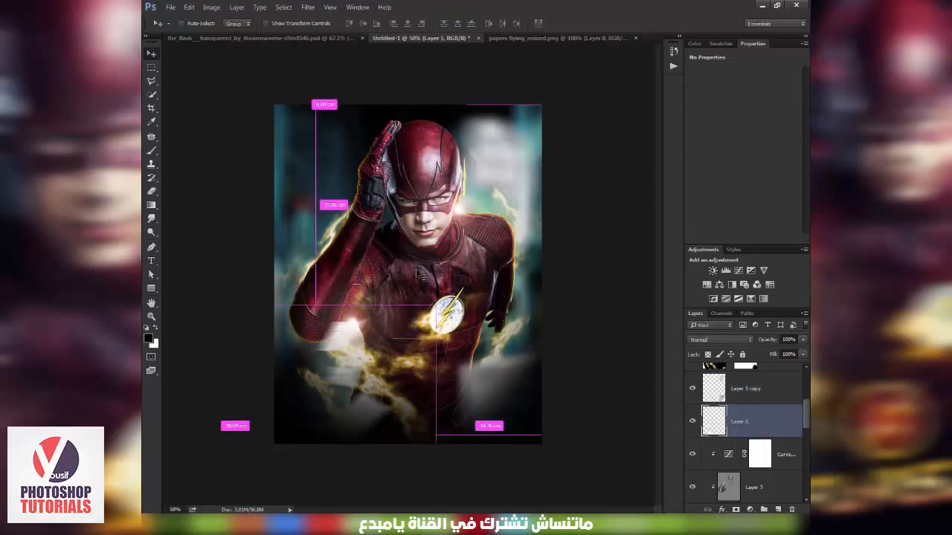
{"action": "left_click", "coordinate": [191, 7]}
{"action": "mouse_move", "coordinate": [211, 6]}
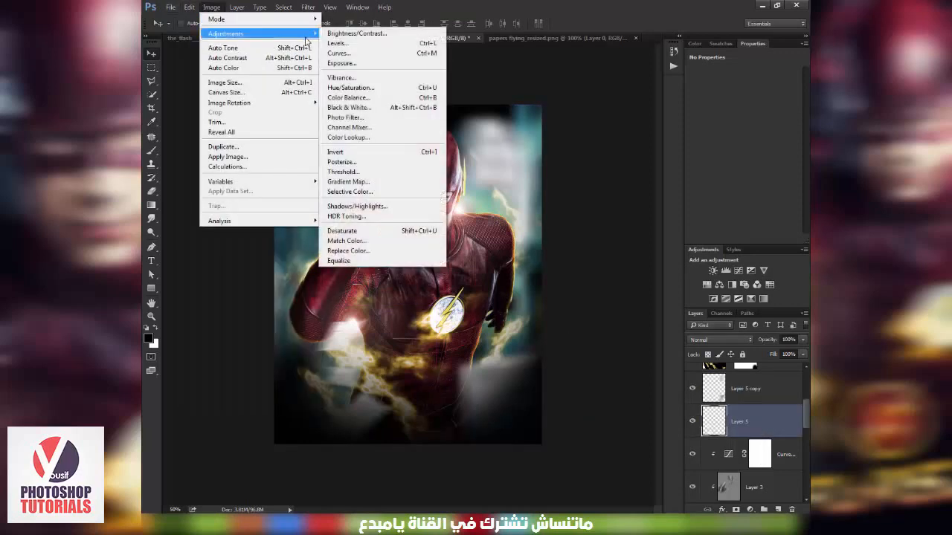
{"action": "mouse_move", "coordinate": [299, 35]}
{"action": "left_click", "coordinate": [343, 53]}
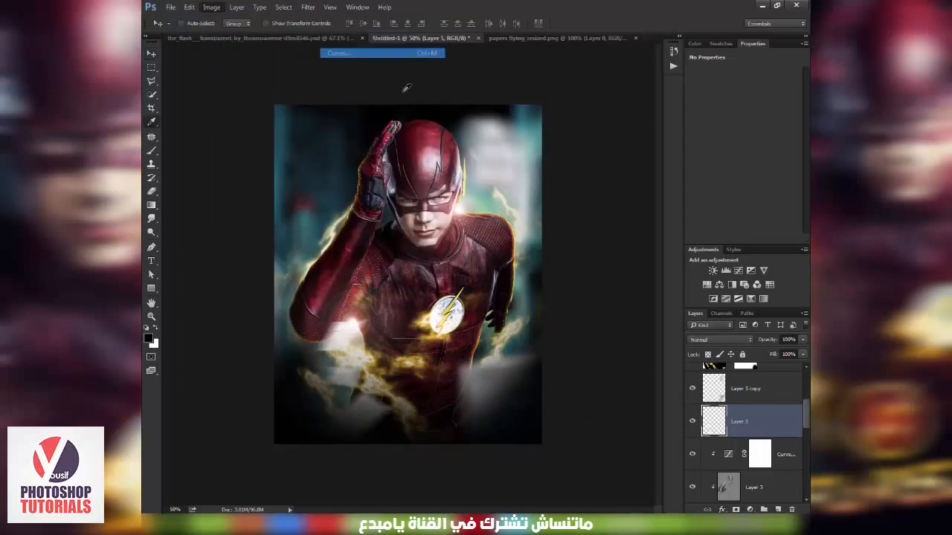
{"action": "left_click_drag", "start_coordinate": [614, 258], "coordinate": [614, 330]}
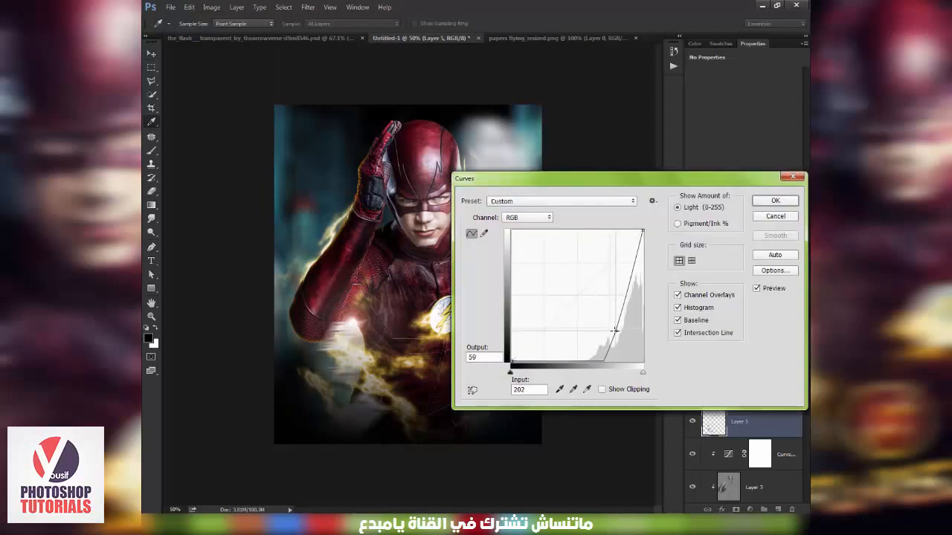
{"action": "left_click", "coordinate": [766, 202]}
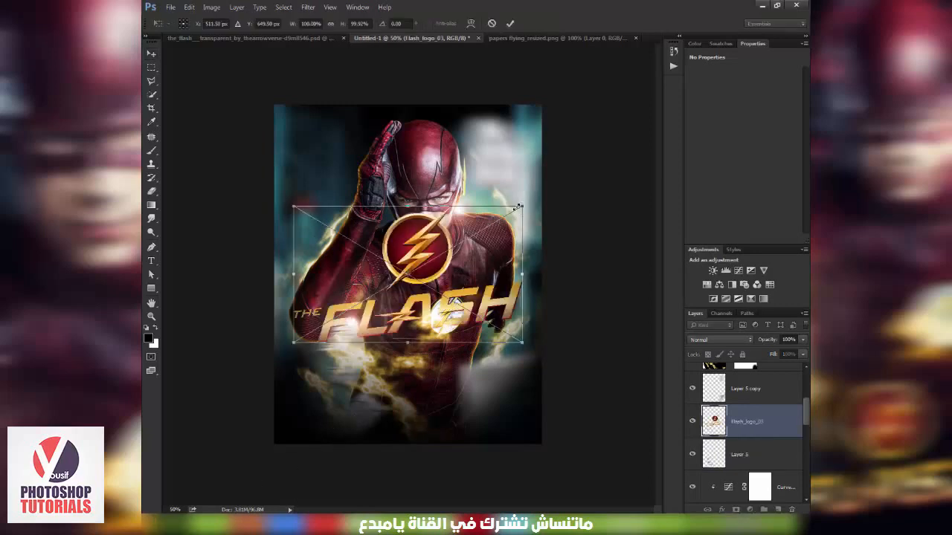
Scale the Flash logo to 61.71%, centre it near the poster's bottom edge and move its layer to the top of the stack
{"action": "left_click_drag", "start_coordinate": [518, 204], "coordinate": [480, 235]}
{"action": "left_click_drag", "start_coordinate": [437, 272], "coordinate": [434, 384]}
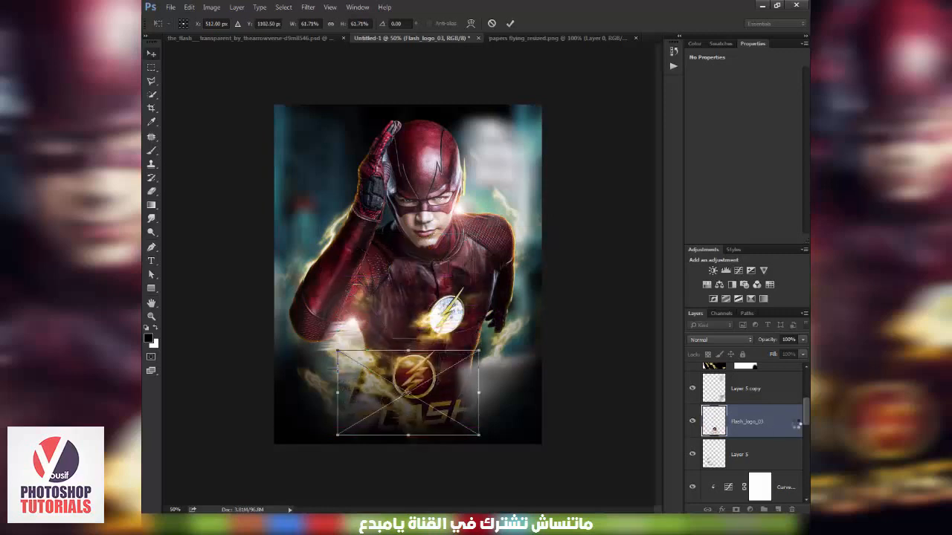
{"action": "key", "text": "Return"}
{"action": "left_click_drag", "start_coordinate": [794, 423], "coordinate": [779, 374]}
Darken the poster's bottom edge behind the logo on Layer 1 with a soft black brush at 900 px
{"action": "left_click", "coordinate": [767, 419]}
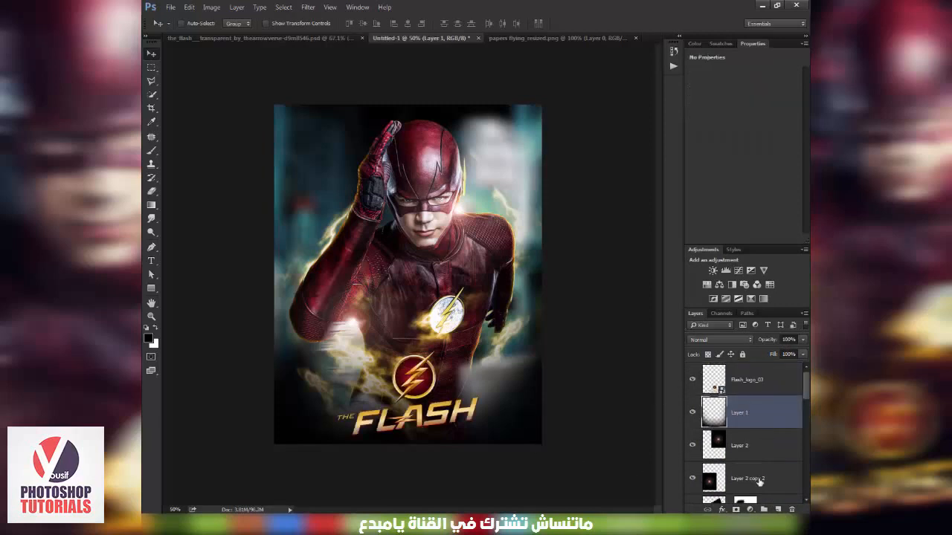
{"action": "key", "text": "b"}
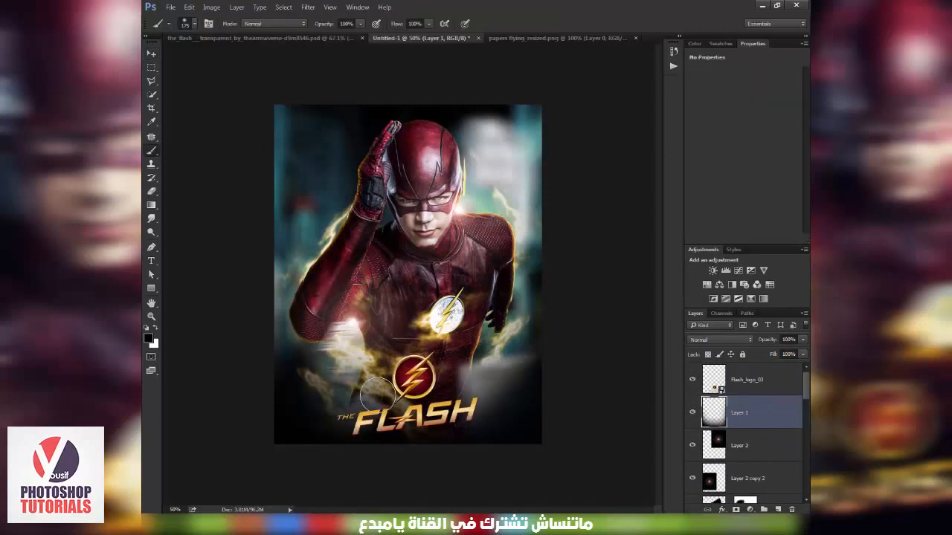
{"action": "key", "text": "bracketright"}
{"action": "key", "text": "bracketright"}
{"action": "key", "text": "bracketright"}
{"action": "key", "text": "bracketright"}
{"action": "key", "text": "bracketright"}
{"action": "key", "text": "bracketright"}
{"action": "key", "text": "bracketright"}
{"action": "key", "text": "bracketright"}
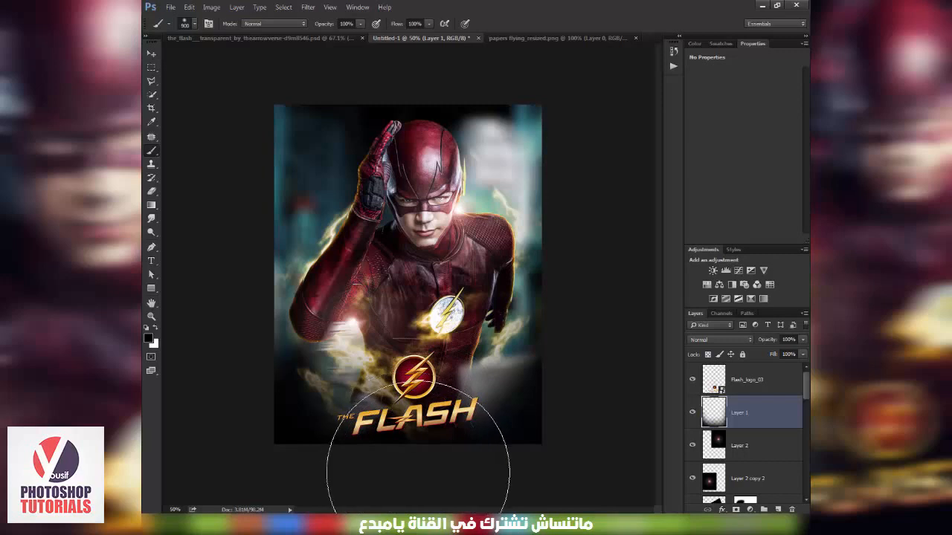
{"action": "left_click", "coordinate": [424, 464]}
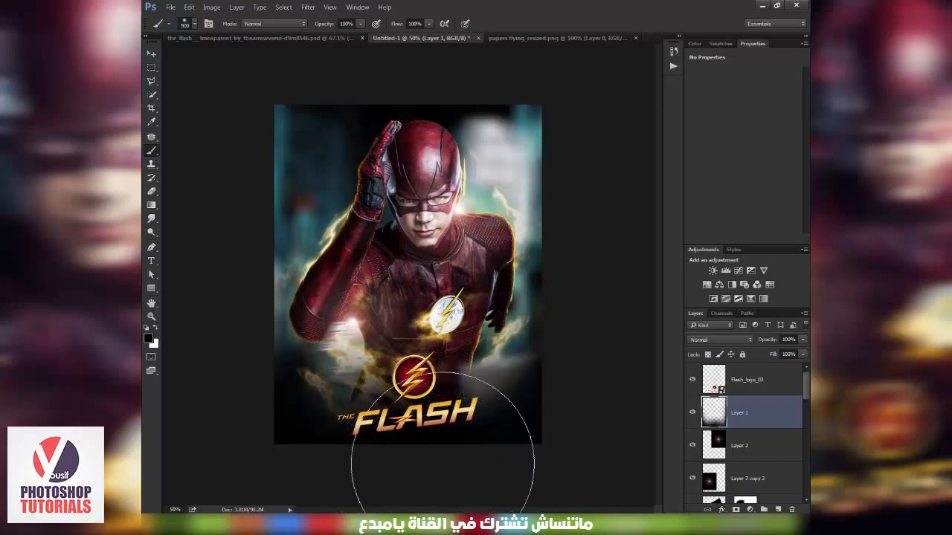
Select the lightning on Layer 4 copy, try a duplicate of it and undo the duplication
{"action": "key", "text": "v"}
{"action": "scroll", "coordinate": [749, 446], "scroll_direction": "down", "scroll_amount": 2}
{"action": "scroll", "coordinate": [749, 446], "scroll_direction": "up", "scroll_amount": 1}
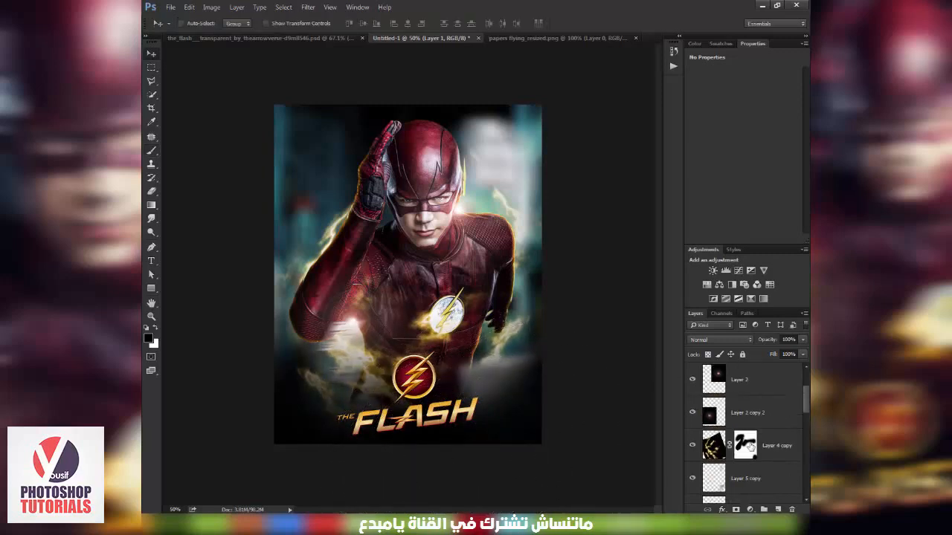
{"action": "left_click", "coordinate": [707, 447]}
{"action": "key", "text": "ctrl+j"}
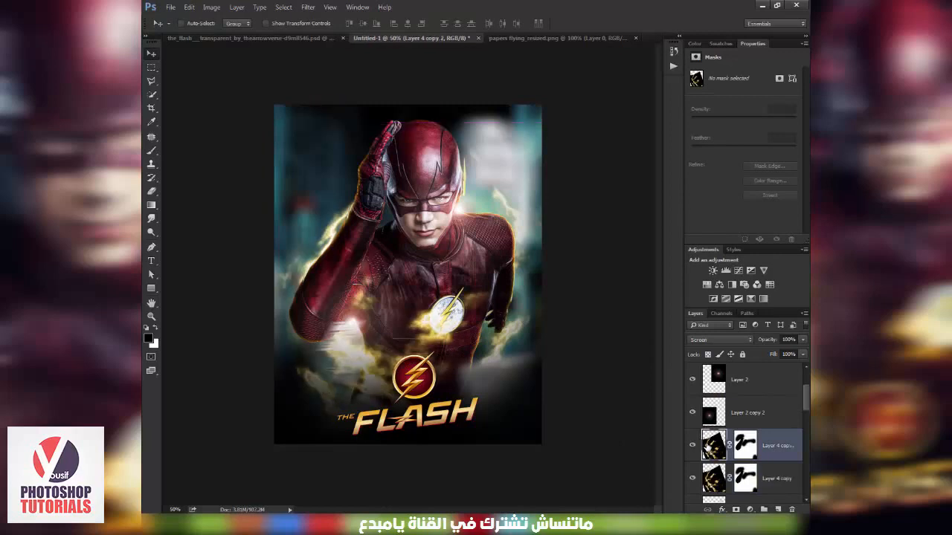
{"action": "key", "text": "ctrl+z"}
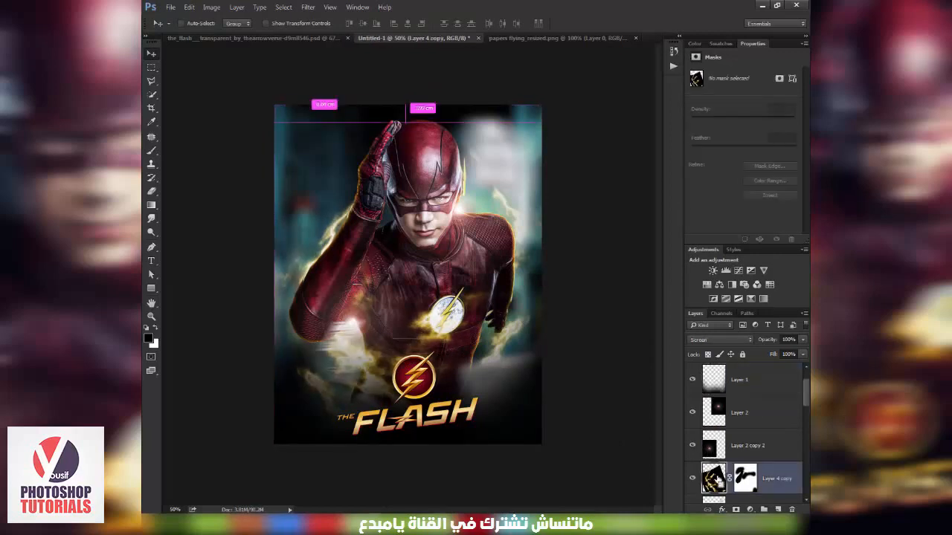
Darken the lightning on Layer 4 copy with a Curves adjustment that slightly lowers the midtones
{"action": "left_click", "coordinate": [238, 7]}
{"action": "mouse_move", "coordinate": [255, 30]}
{"action": "left_click", "coordinate": [350, 52]}
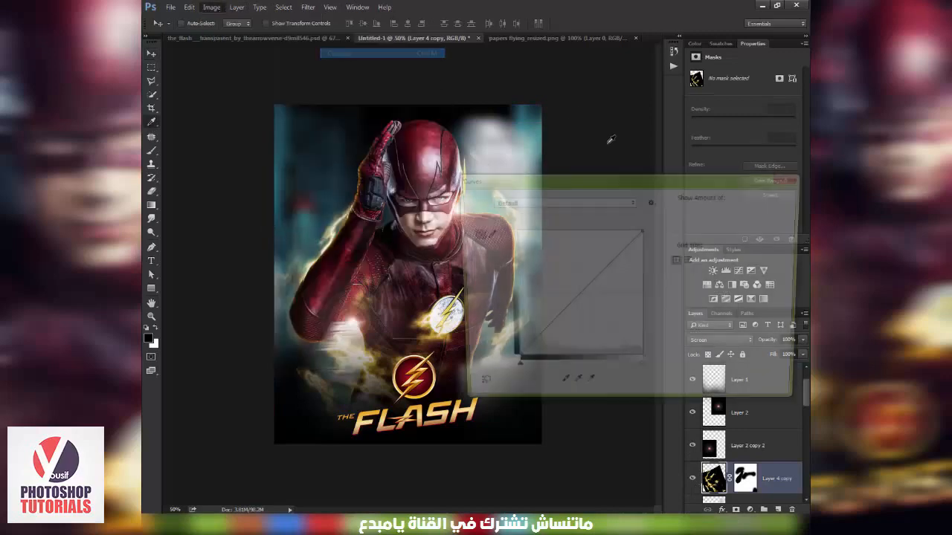
{"action": "left_click_drag", "start_coordinate": [585, 289], "coordinate": [584, 305]}
{"action": "left_click", "coordinate": [769, 201]}
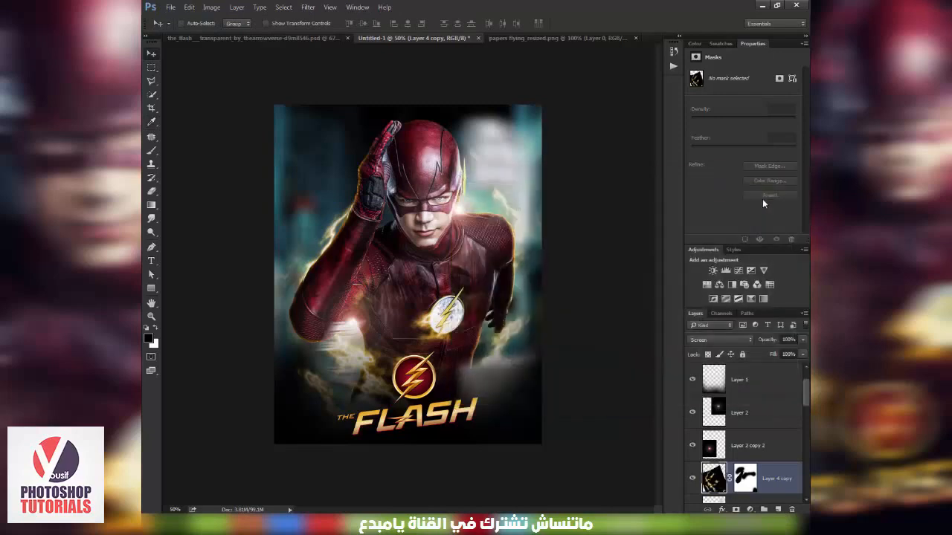
Raise the saturation of the lightning on Layer 4 copy with a Hue/Saturation adjustment
{"action": "key", "text": "ctrl+u"}
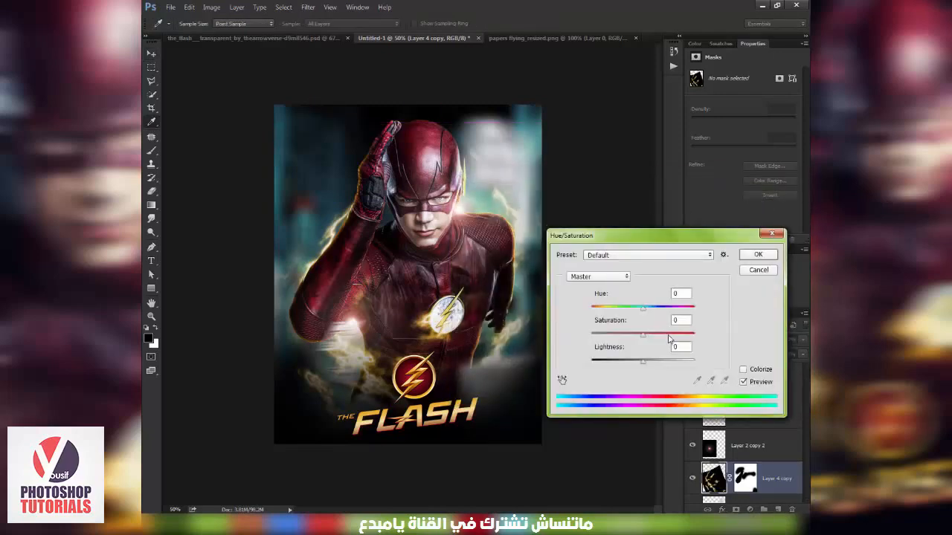
{"action": "left_click_drag", "start_coordinate": [671, 336], "coordinate": [657, 339]}
{"action": "left_click", "coordinate": [751, 258]}
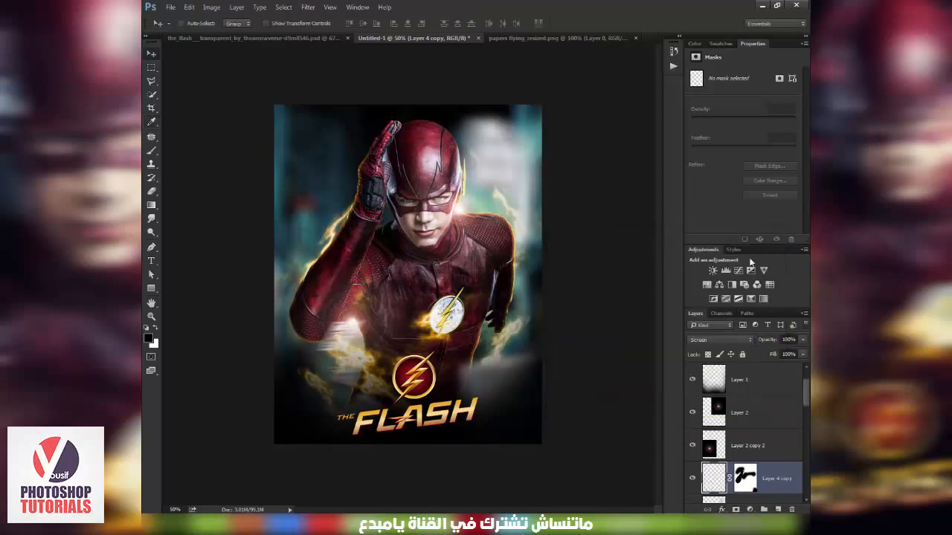
Stamp all visible layers into a new merged layer above the Flash_logo_03 layer
{"action": "scroll", "coordinate": [769, 364], "scroll_direction": "up", "scroll_amount": 1}
{"action": "left_click", "coordinate": [771, 371]}
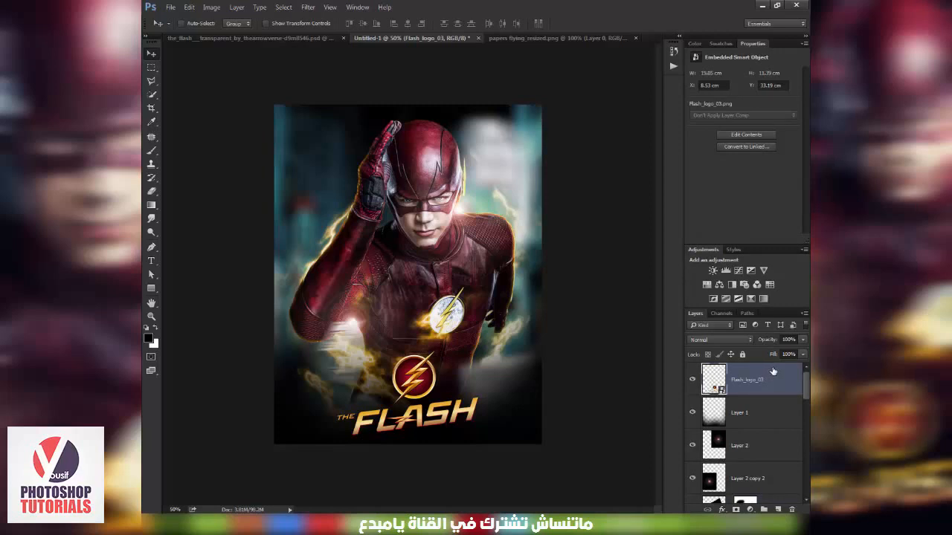
{"action": "key", "text": "ctrl+alt+shift+e"}
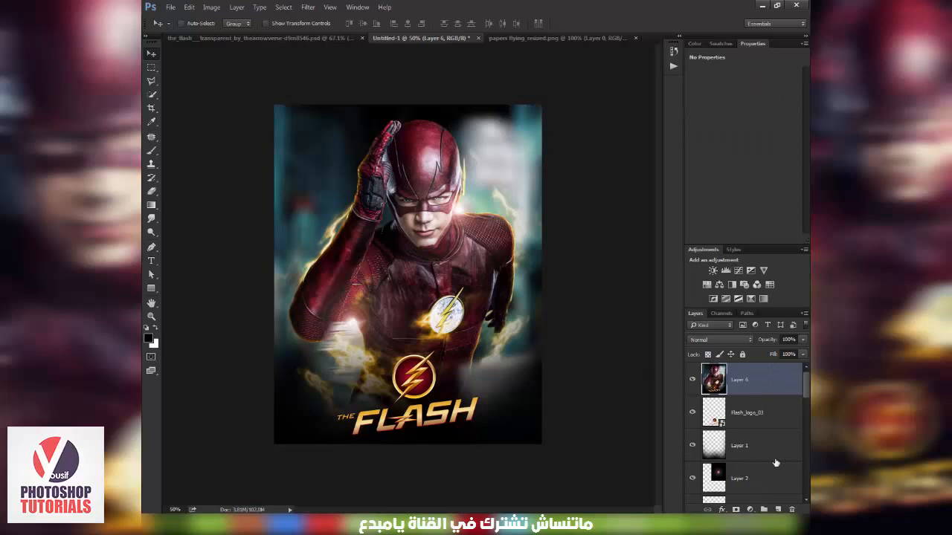
Apply the Color Efex Pro 4 Cross Processing filter with method C04 to the merged layer
{"action": "key", "text": "z"}
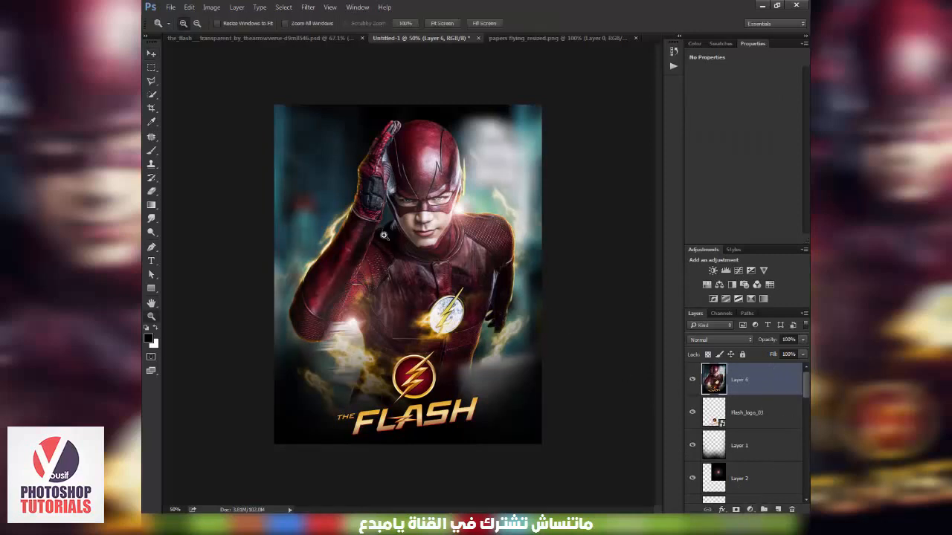
{"action": "left_click", "coordinate": [367, 141]}
{"action": "key", "text": "v"}
{"action": "left_click", "coordinate": [307, 7]}
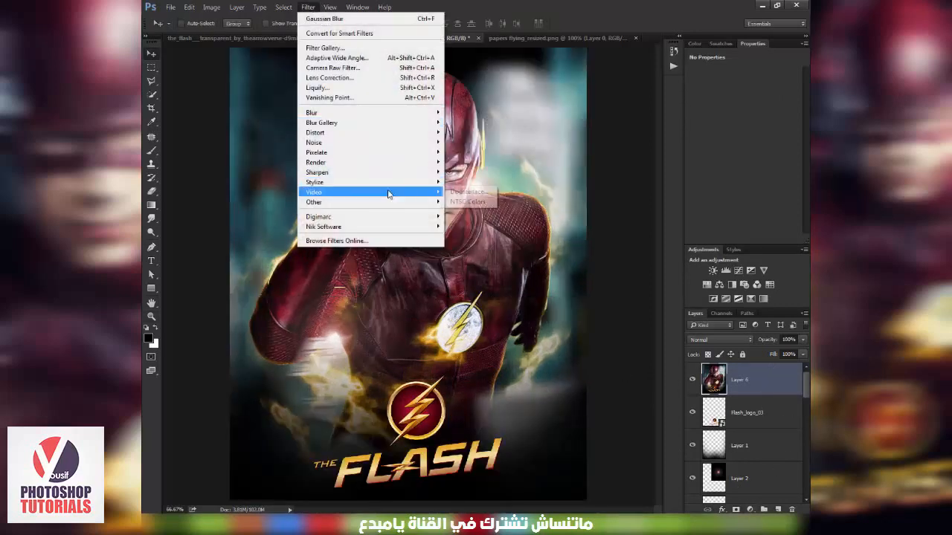
{"action": "mouse_move", "coordinate": [423, 228]}
{"action": "left_click", "coordinate": [475, 227]}
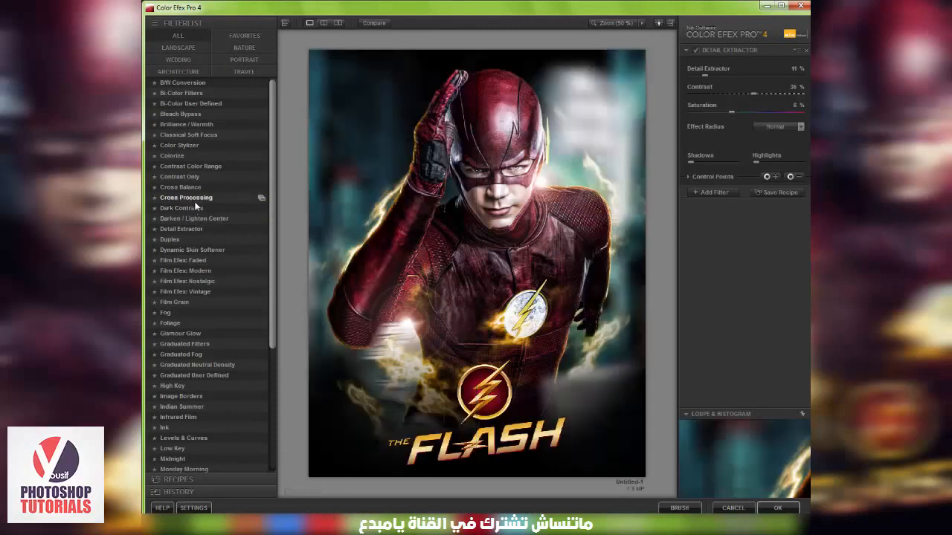
{"action": "left_click", "coordinate": [194, 198]}
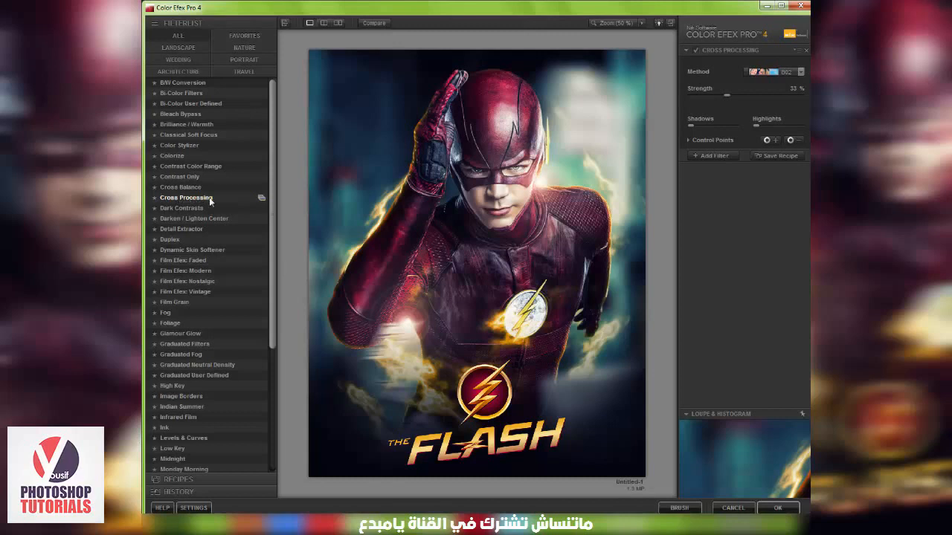
{"action": "left_click", "coordinate": [785, 72]}
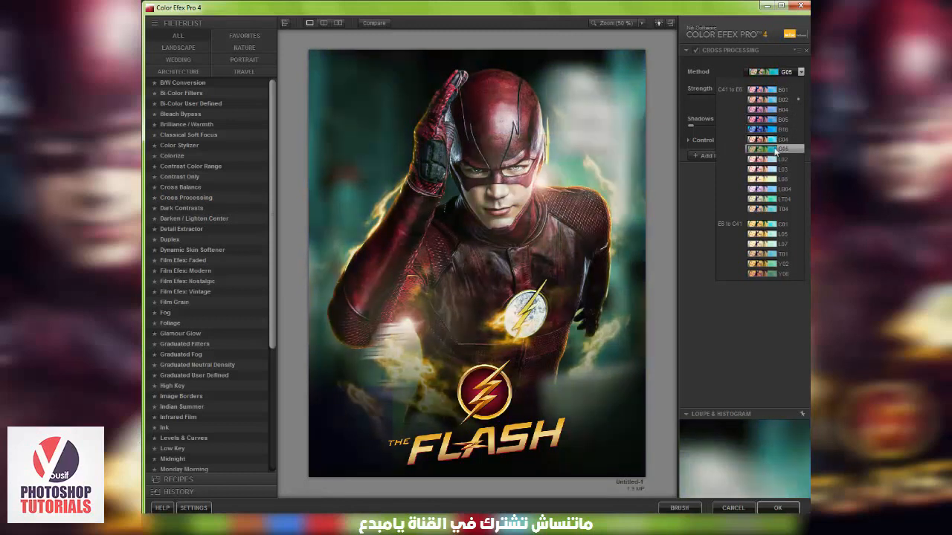
{"action": "left_click", "coordinate": [773, 145]}
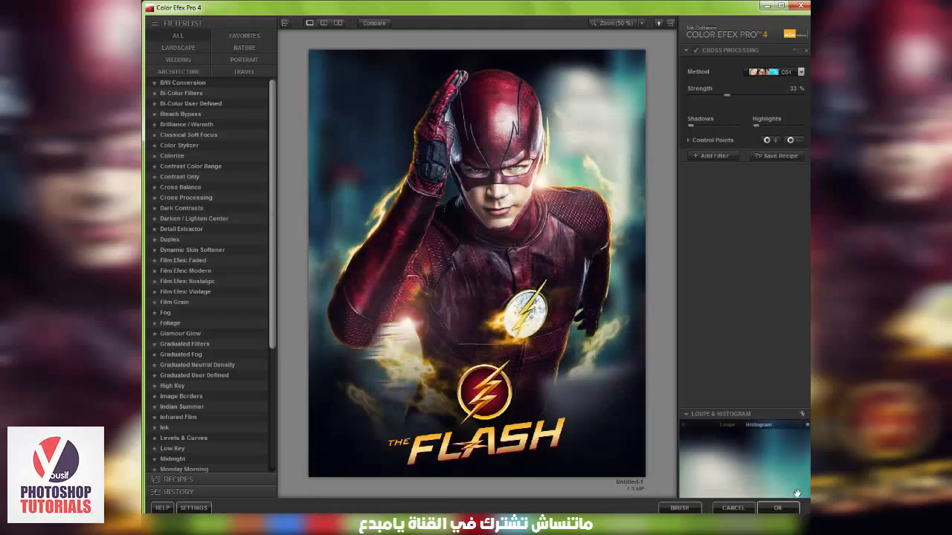
{"action": "left_click", "coordinate": [778, 508]}
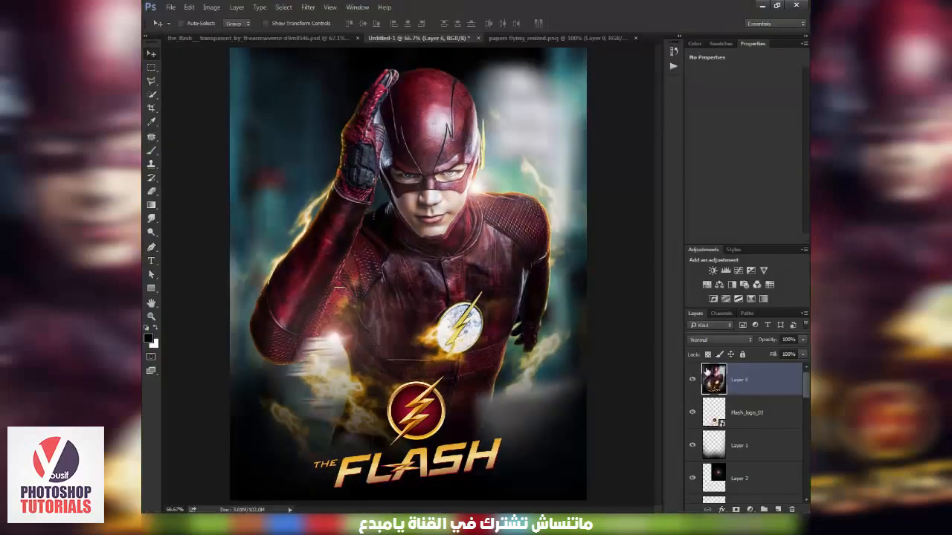
Start a Save for Web export of the finished poster
{"action": "key", "text": "ctrl"}
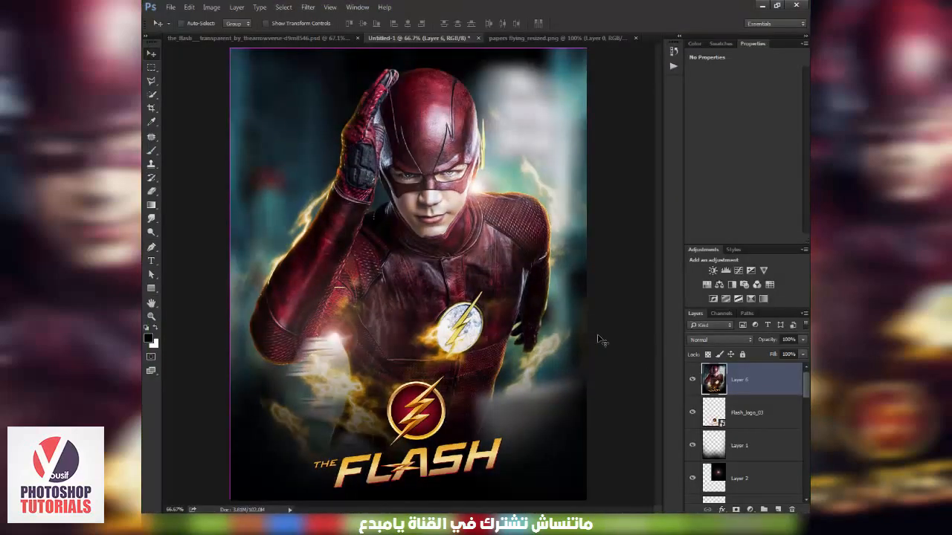
{"action": "key", "text": "ctrl+alt+shift+s"}
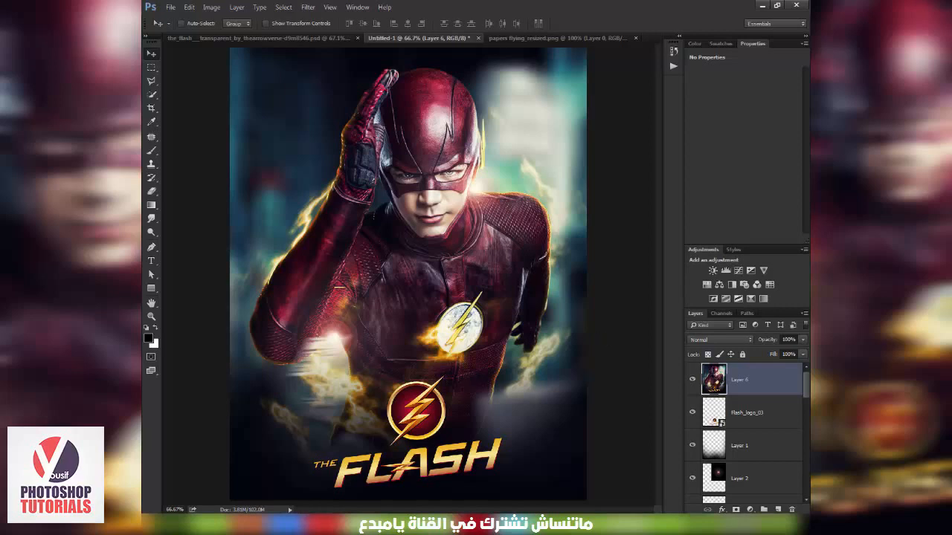
{"action": "left_click", "coordinate": [359, 526]}
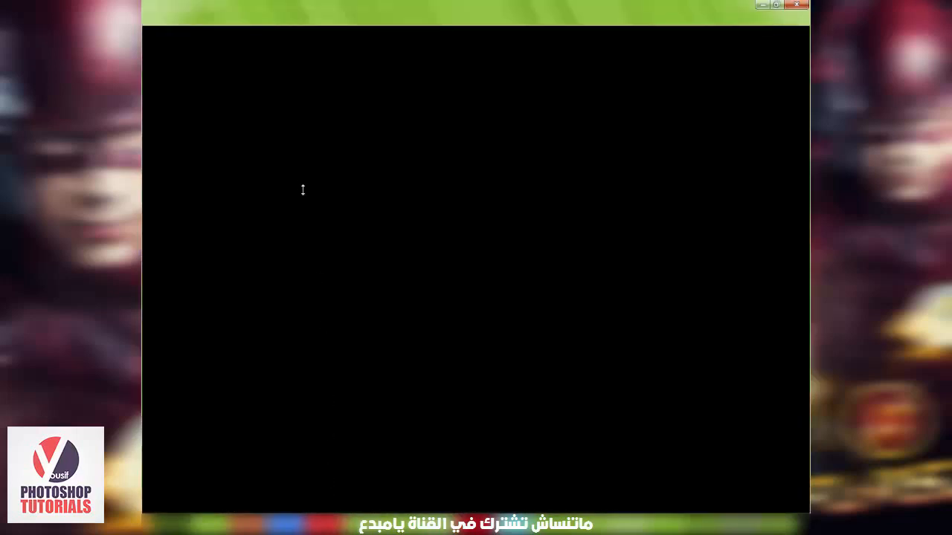